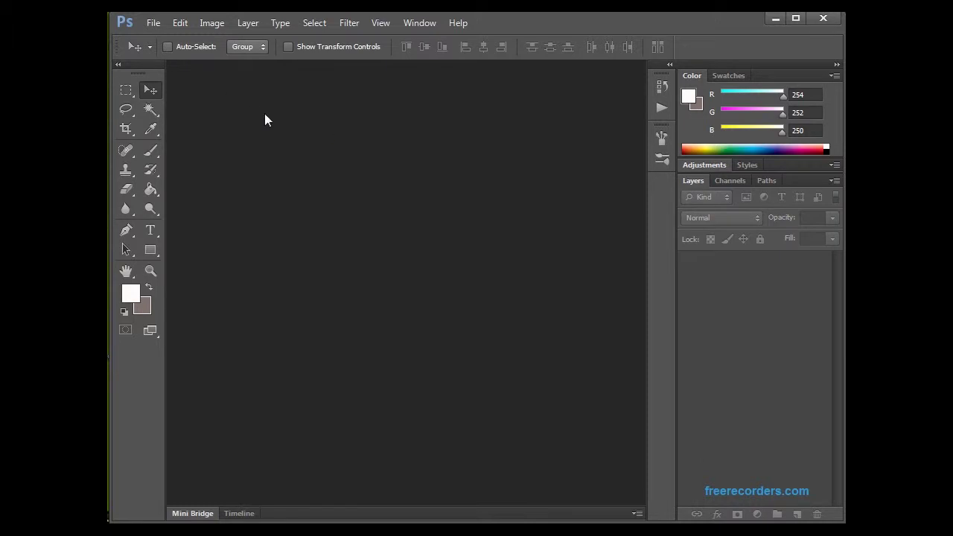
Open the New document dialog with the Clipboard preset, then cancel without creating a document
left_click(153, 24)
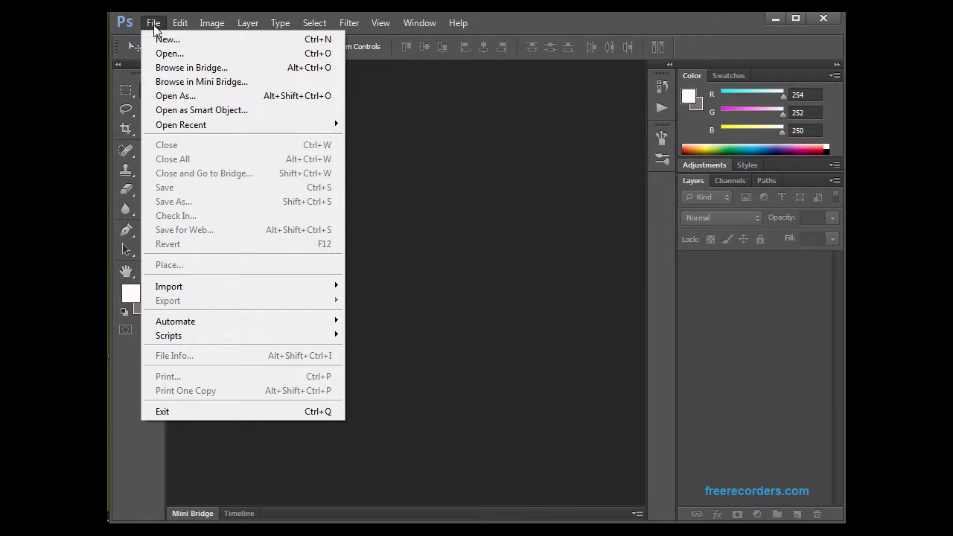
left_click(163, 39)
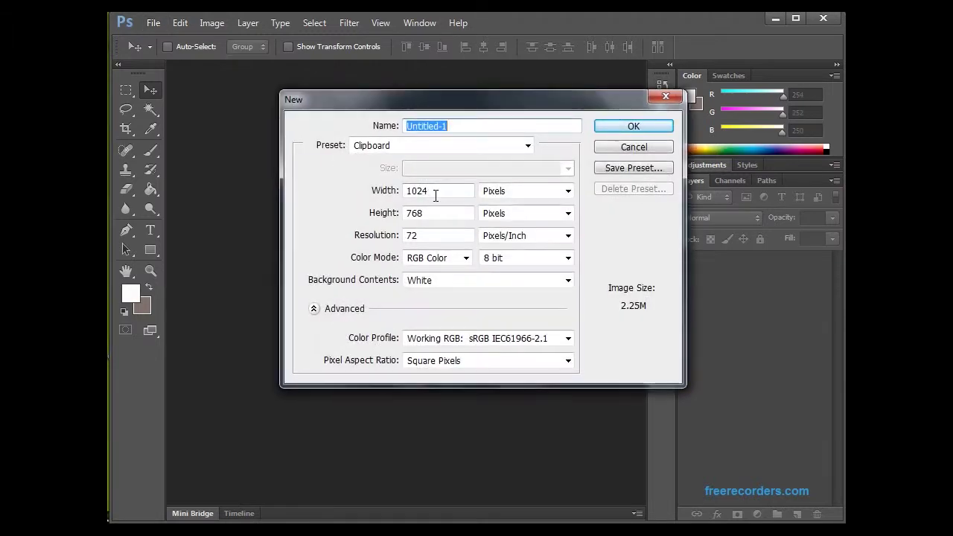
left_click(528, 145)
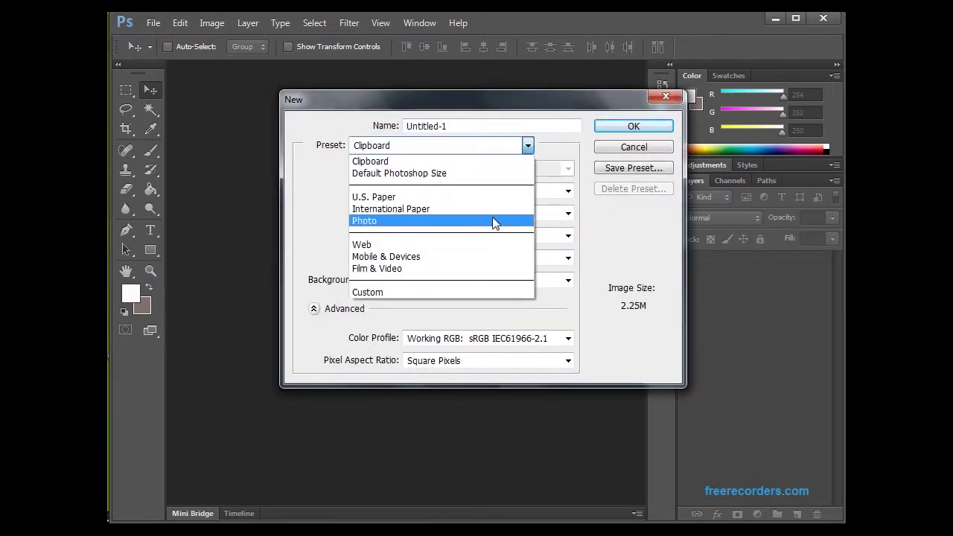
left_click(530, 146)
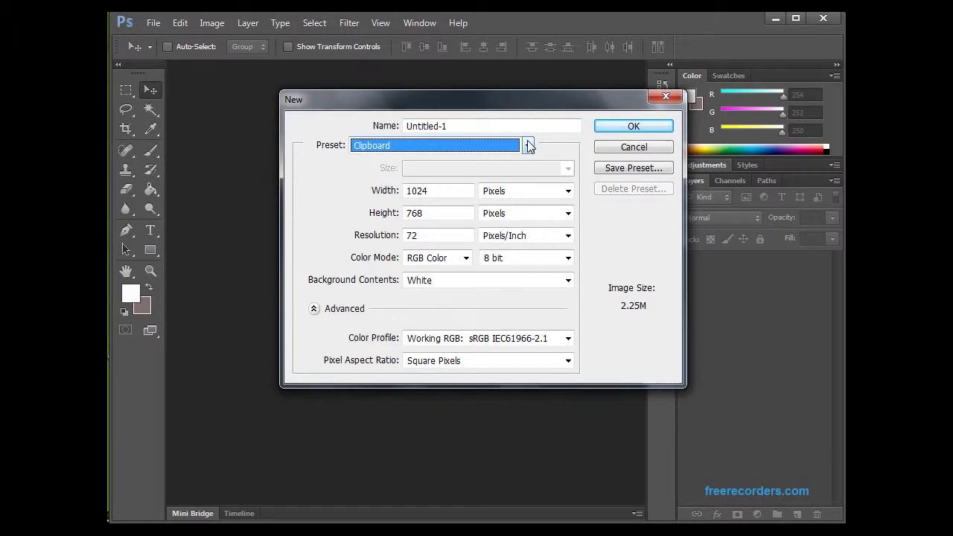
left_click(664, 97)
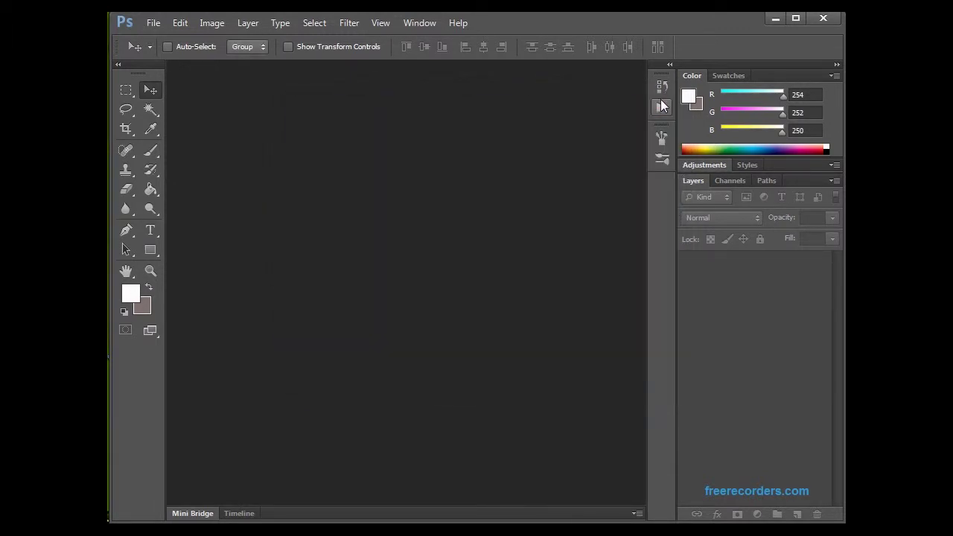
Open 2011-lexus plus the street, sky and Chicago photos from the tutorial 1 folder
left_click(152, 23)
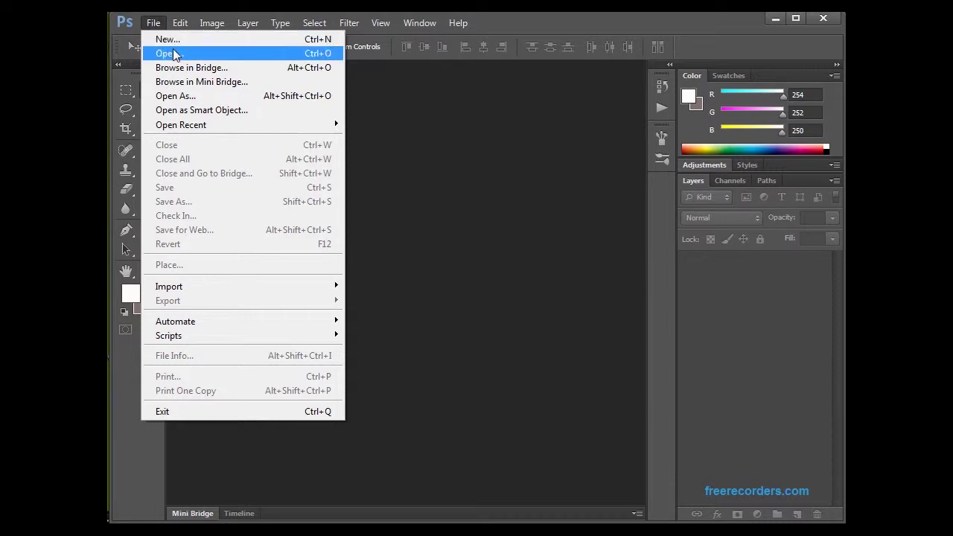
left_click(171, 41)
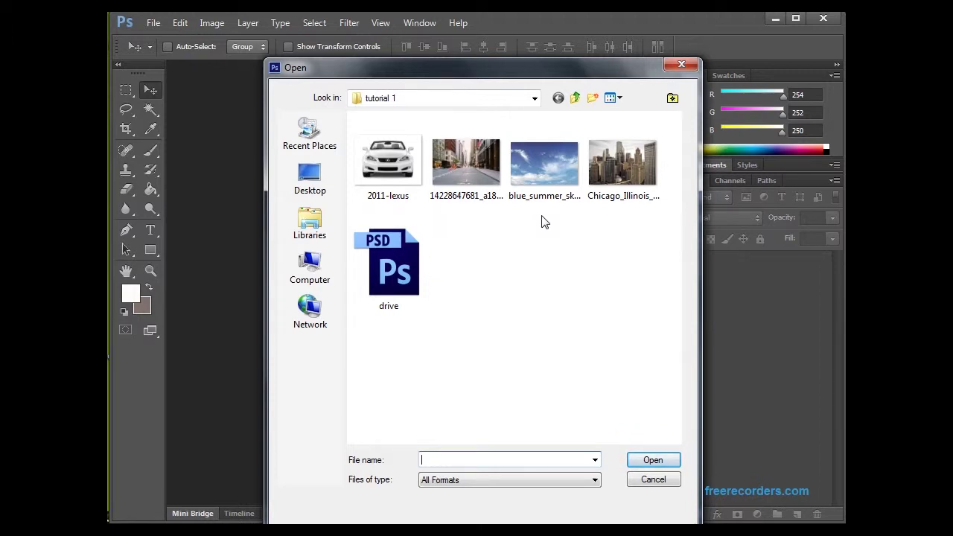
left_click(386, 168)
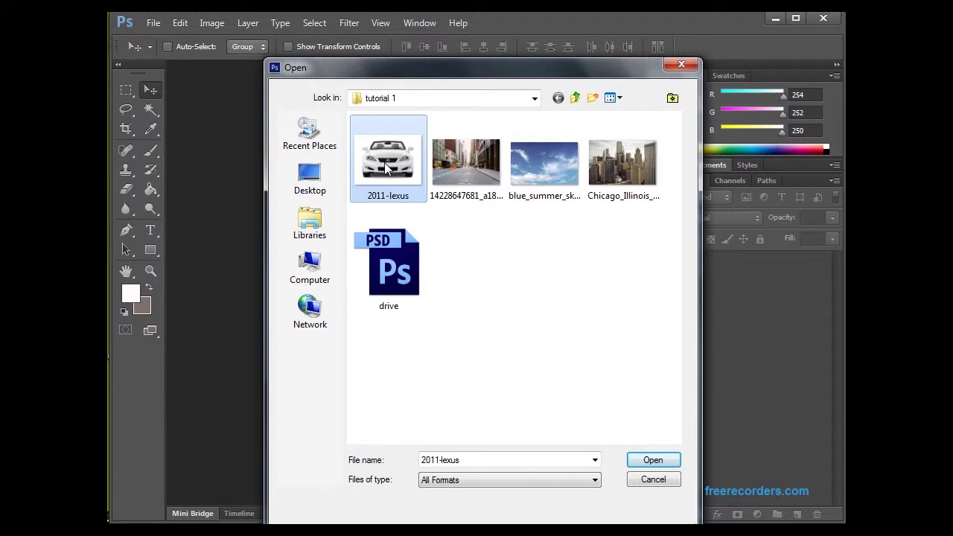
left_click_drag(673, 184, 406, 155)
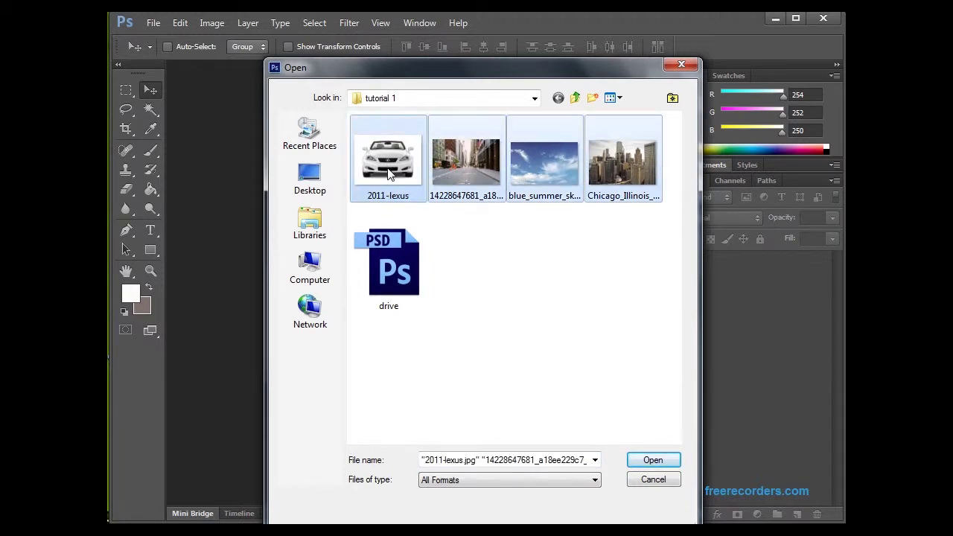
left_click(653, 460)
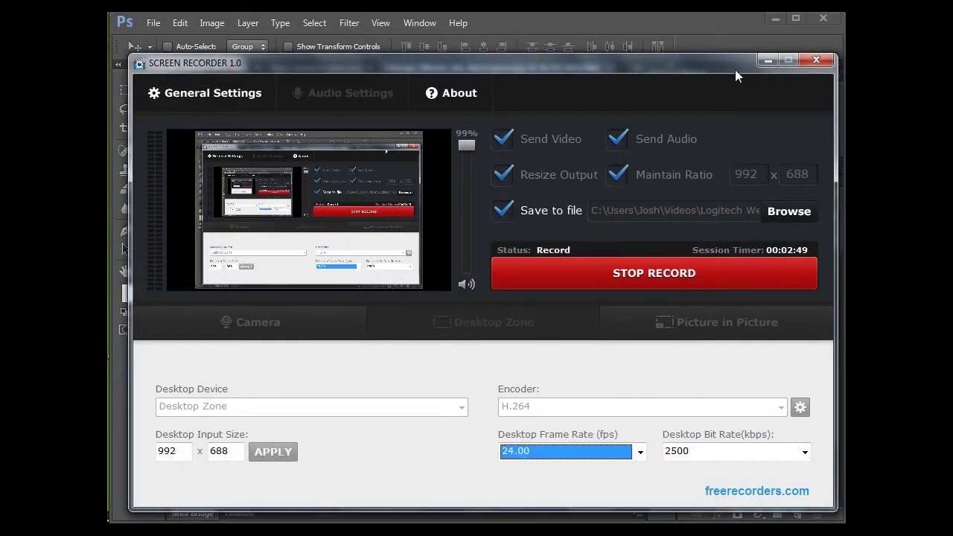
left_click(766, 60)
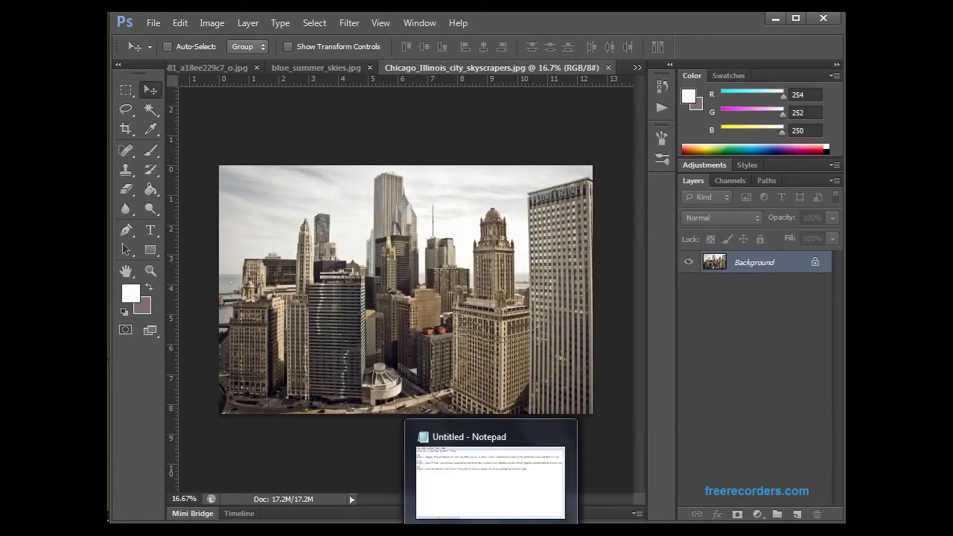
mouse_move(583, 528)
mouse_move(675, 528)
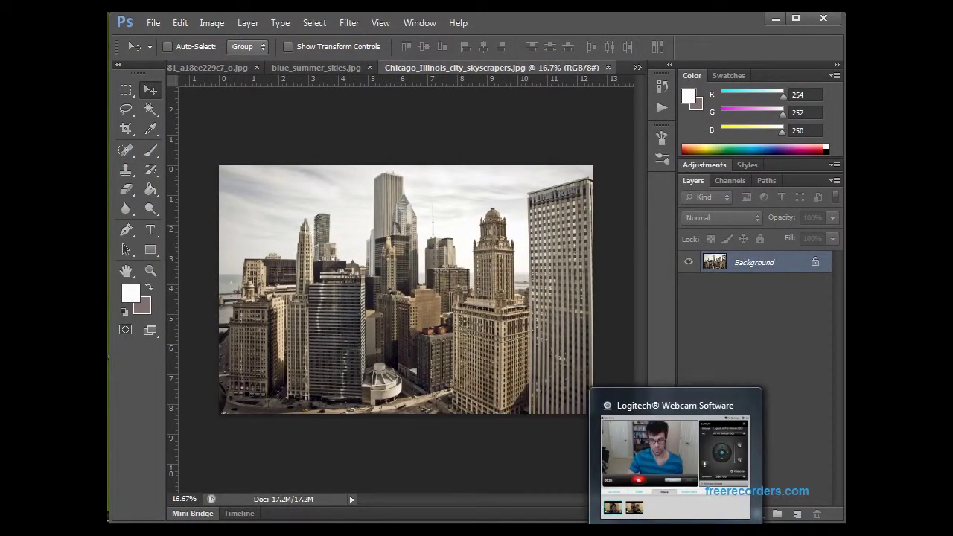
left_click(675, 529)
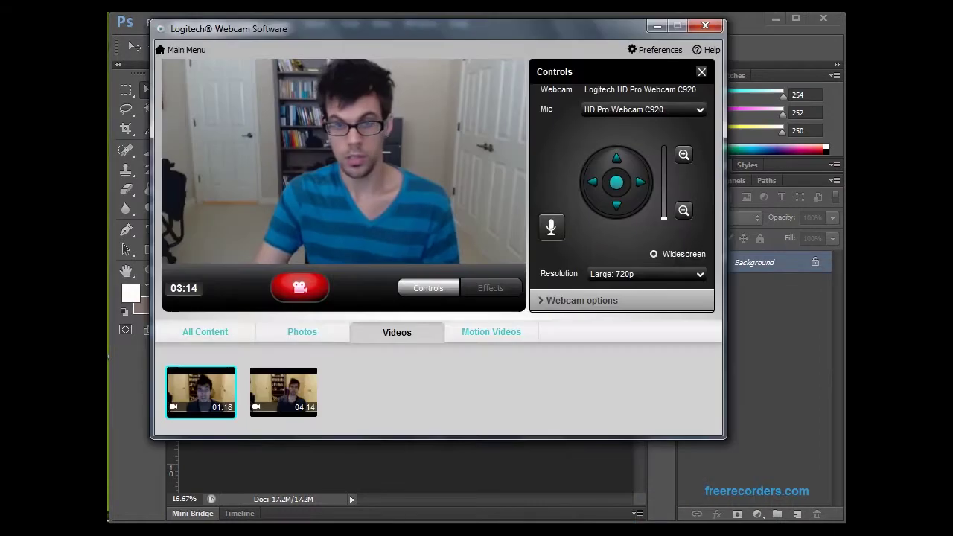
left_click(656, 26)
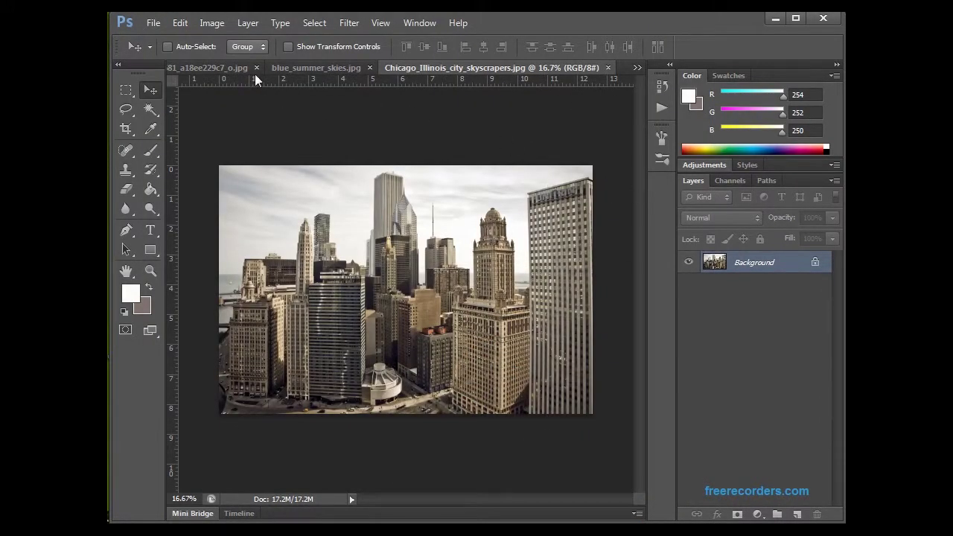
left_click(288, 71)
left_click(216, 70)
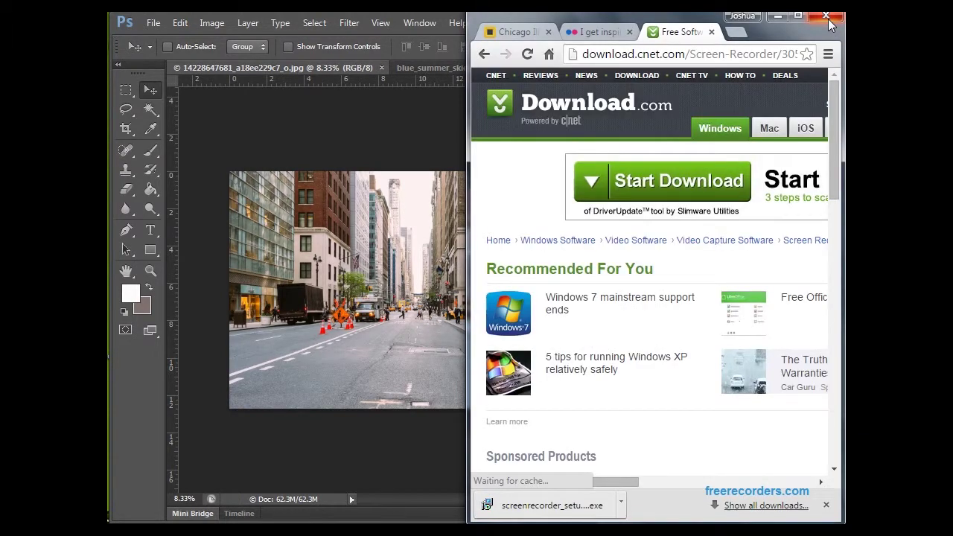
Maximize the Chrome window so the Yahoo search page fills the screen
left_click(796, 17)
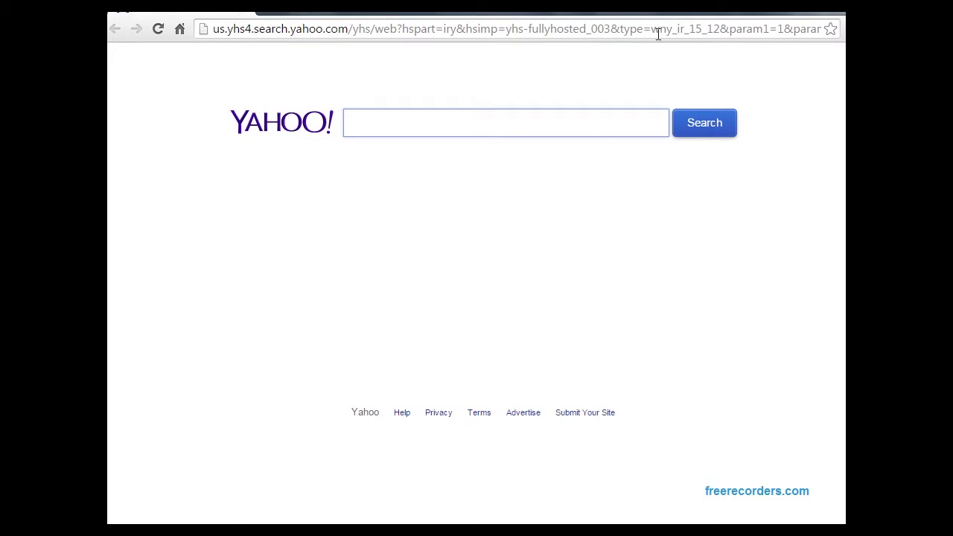
Load google.com in Chrome from the address bar's autocomplete suggestion
left_click(842, 14)
left_click(275, 32)
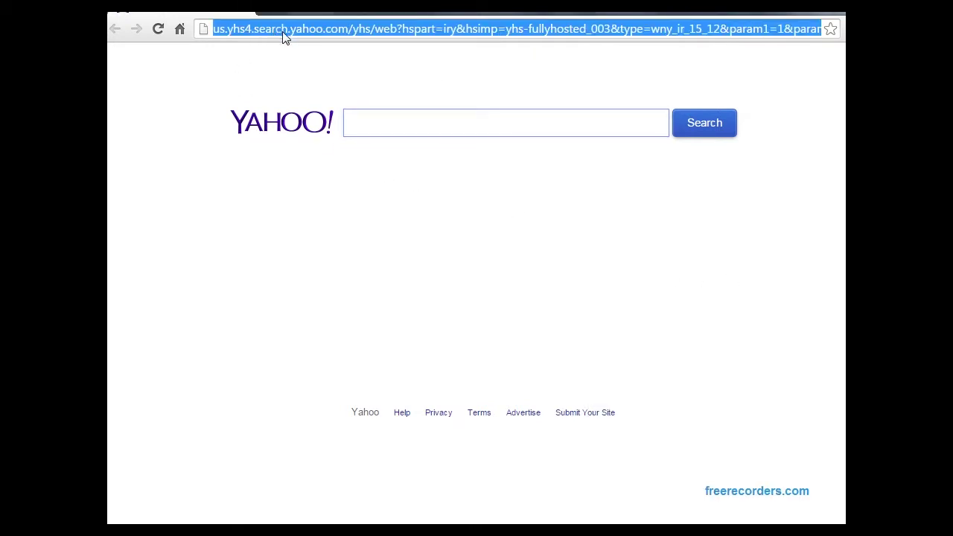
type("g")
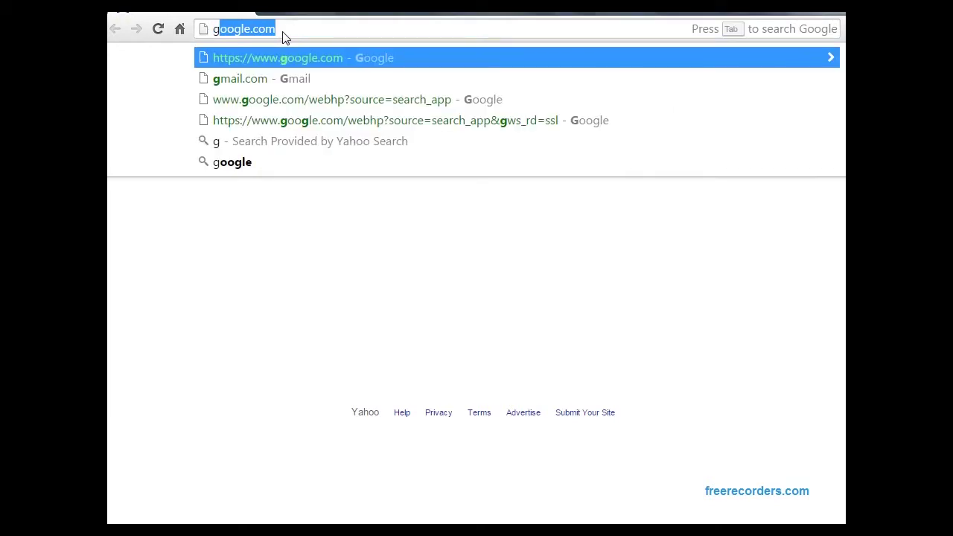
key("Return")
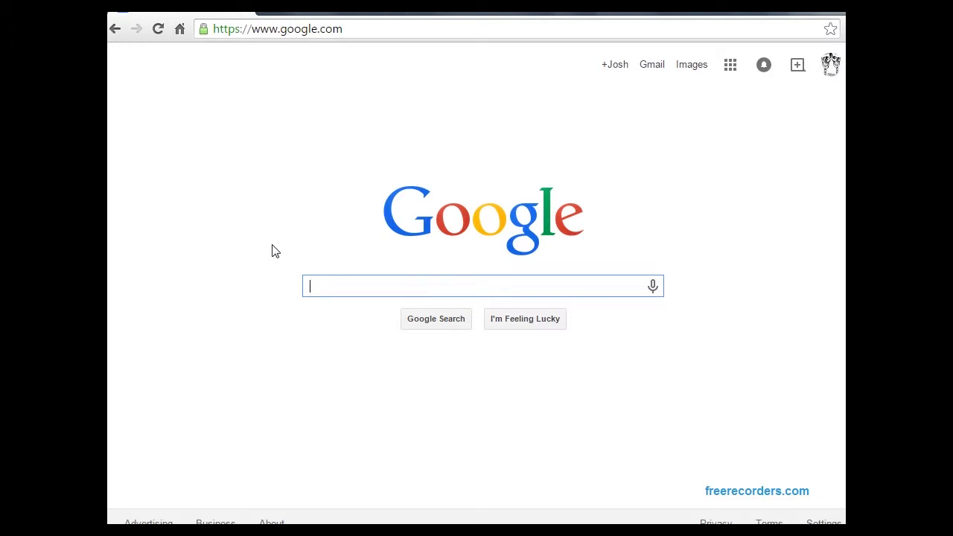
Copy the Car image link from Notepad and load it in Chrome's address bar
left_click(506, 531)
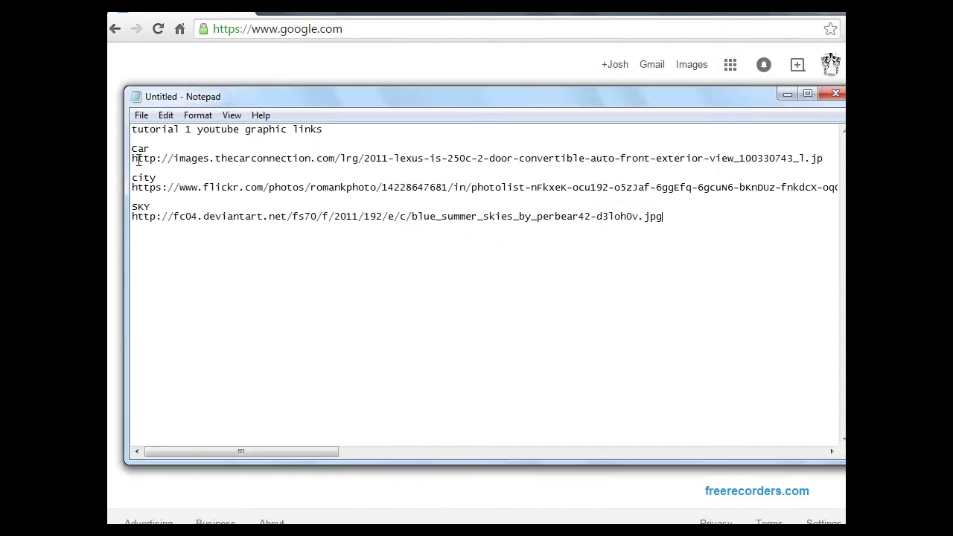
left_click_drag(133, 159, 739, 178)
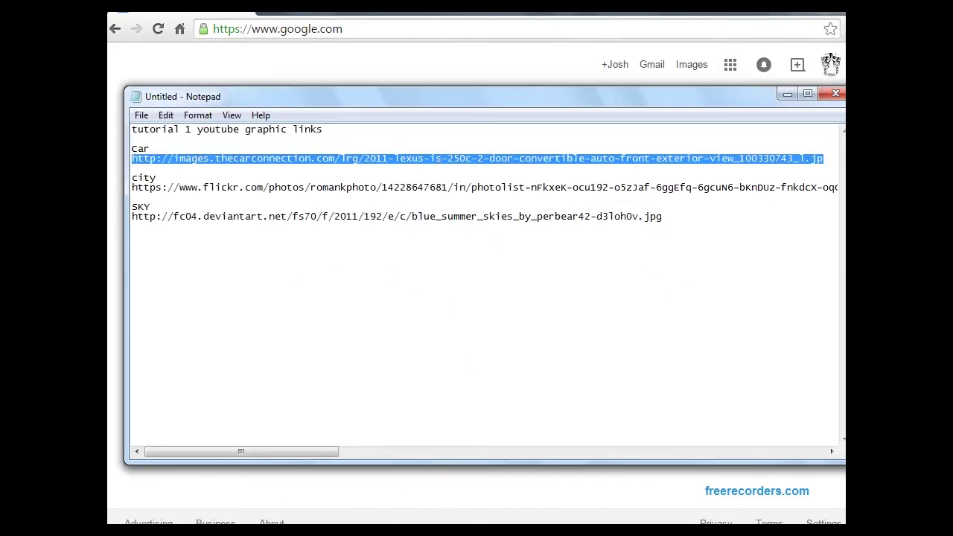
left_click(406, 532)
left_click(330, 33)
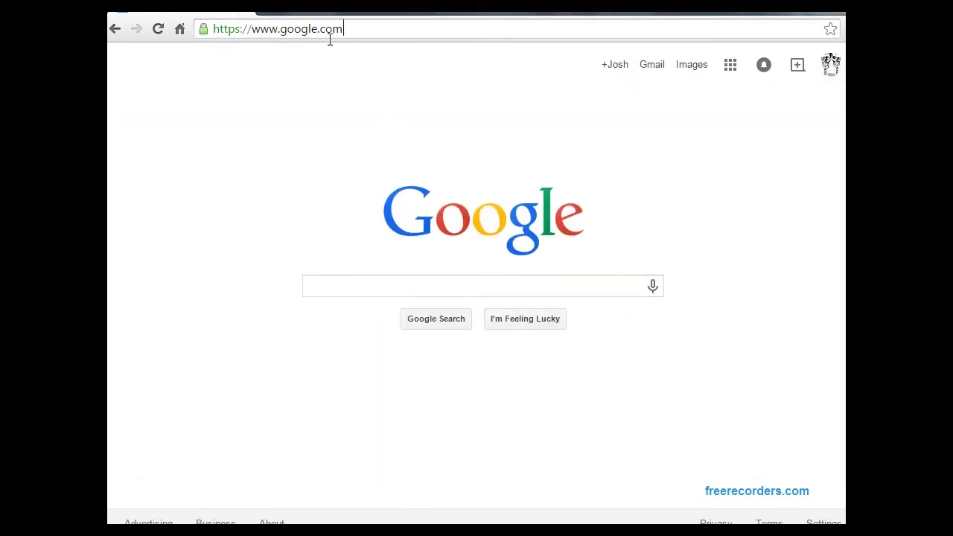
left_click_drag(228, 30, 345, 58)
key("BackSpace")
key("BackSpace")
key("BackSpace")
key("BackSpace")
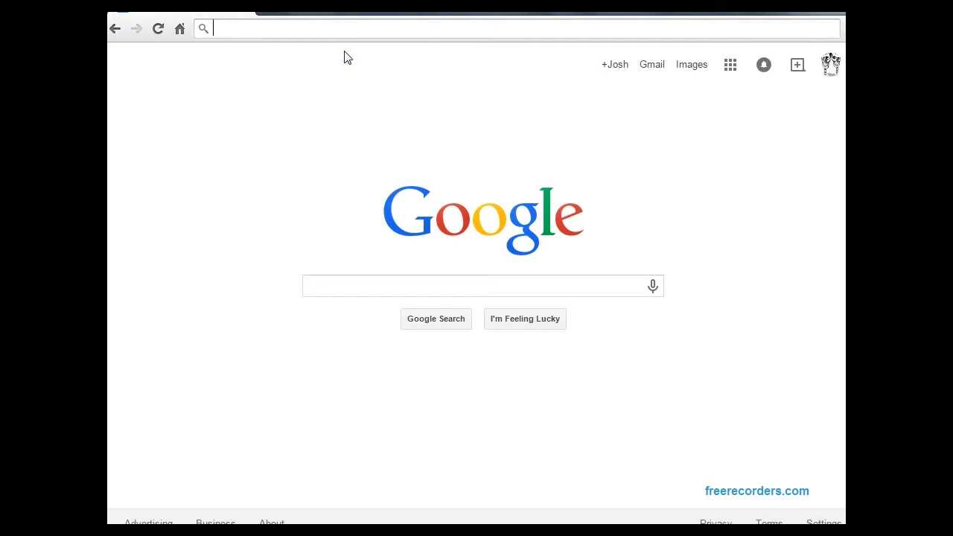
type("http://images.thecarconnection.com/lrg/2011-lexus-is-250c-2-door-convertible-auto-front-exterior-view_100330743_l.jpg")
key("Return")
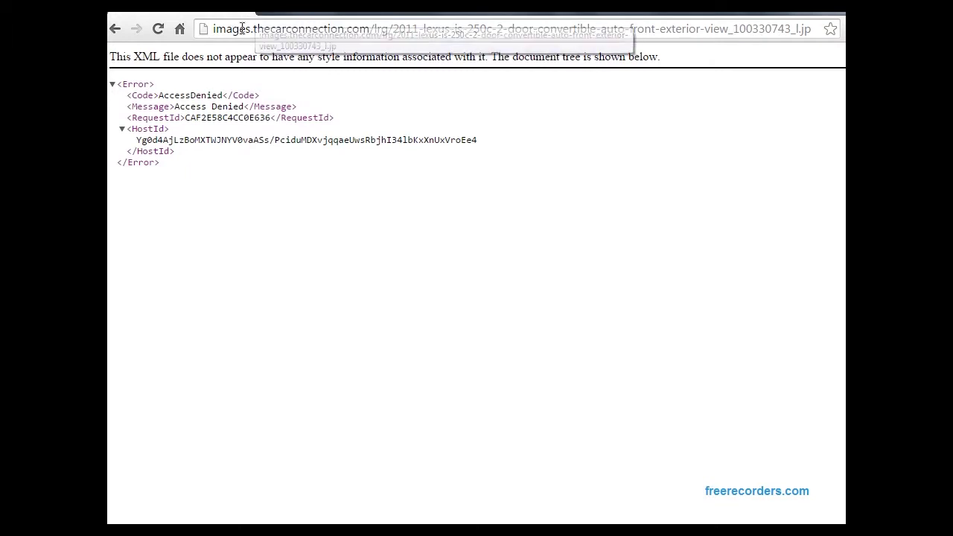
Retry the car link as a Google search and again as an address, then go back
left_click(115, 32)
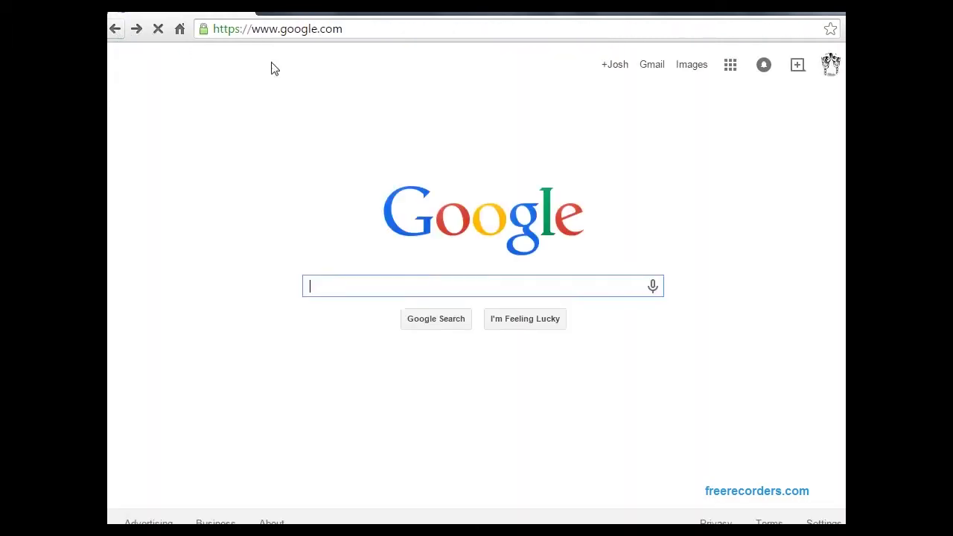
type("http://images.thecarconnection.com/lrg/2011-lexus-is-250c-2-door-convertible-auto-front-exterior-view_100330743_l.jpg")
key("Return")
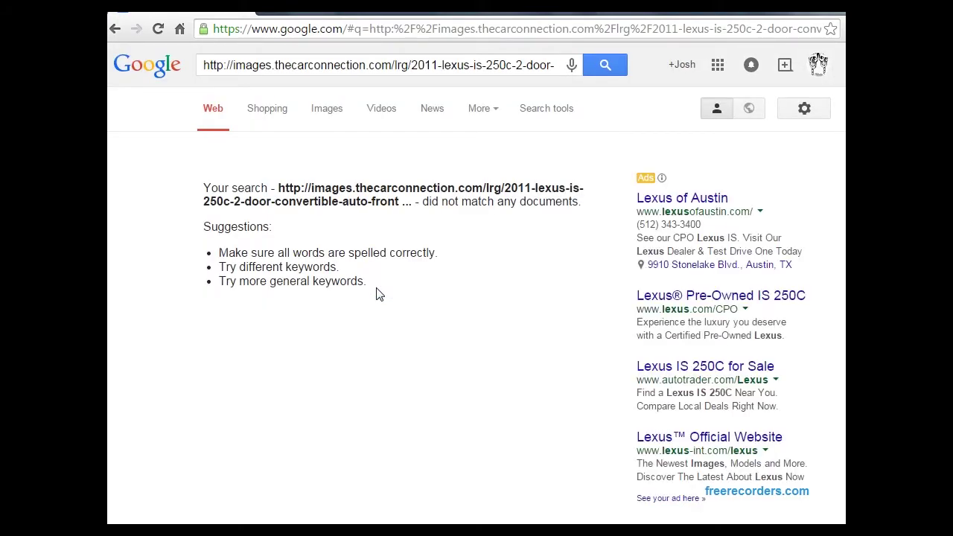
left_click(114, 29)
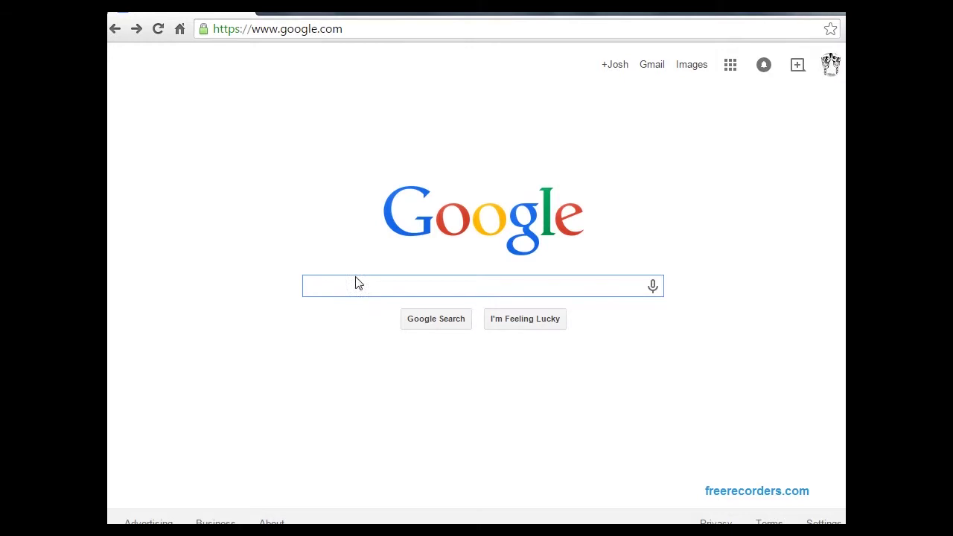
left_click_drag(367, 30, 222, 29)
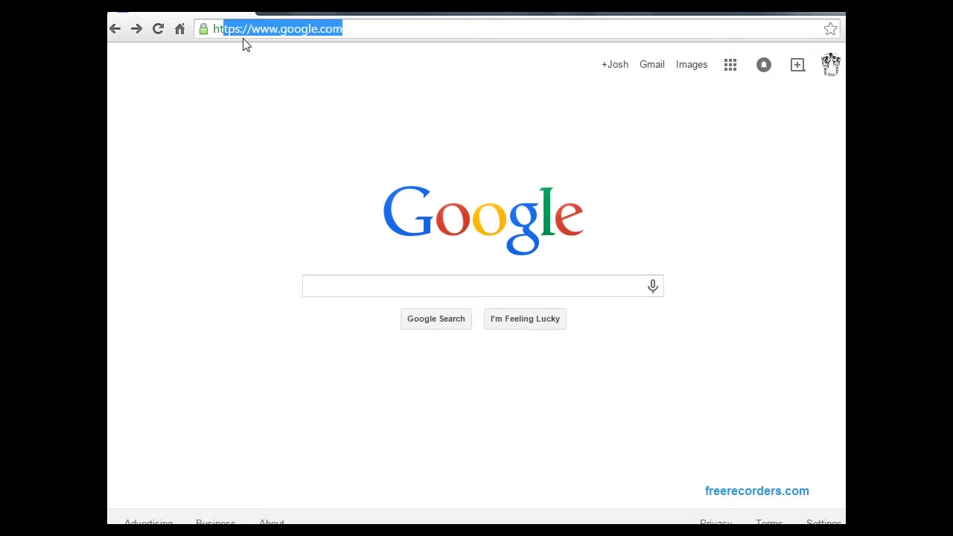
key("BackSpace")
key("BackSpace")
key("BackSpace")
type("http://images.thecarconnection.com/lrg/2011-lexus-is-250c-2-door-convertible-auto-front-exterior-view_100330743_l.jpg")
key("Return")
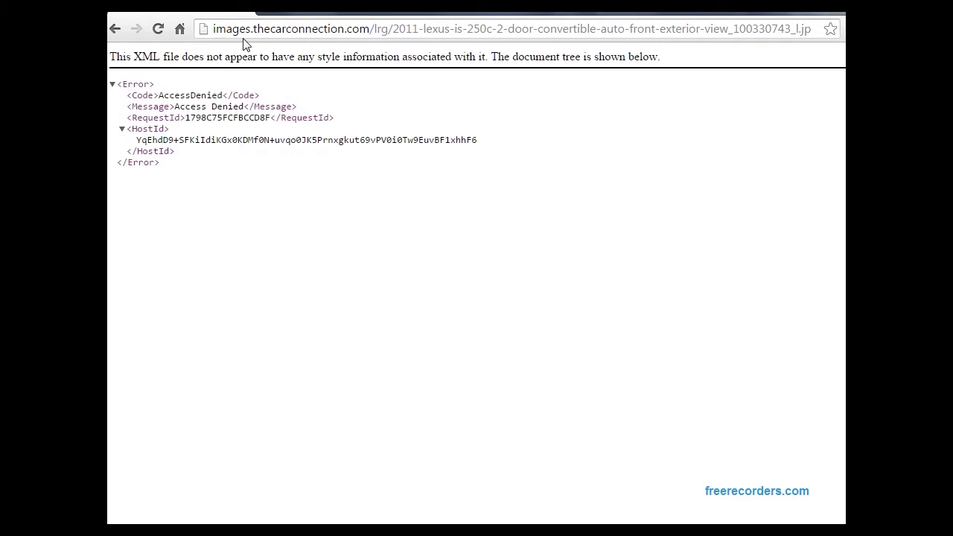
left_click(116, 29)
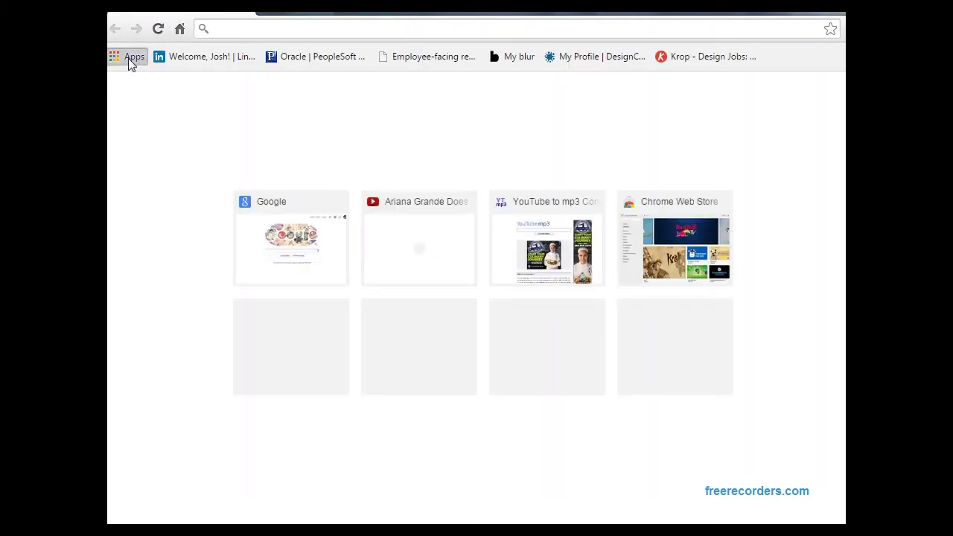
Search Google for "cars" using the Google Search app
left_click(132, 58)
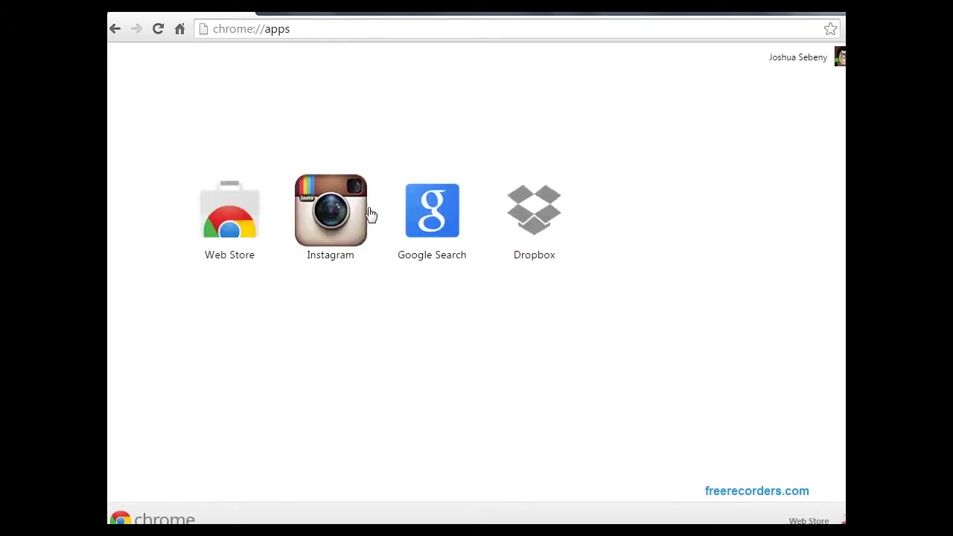
left_click(439, 220)
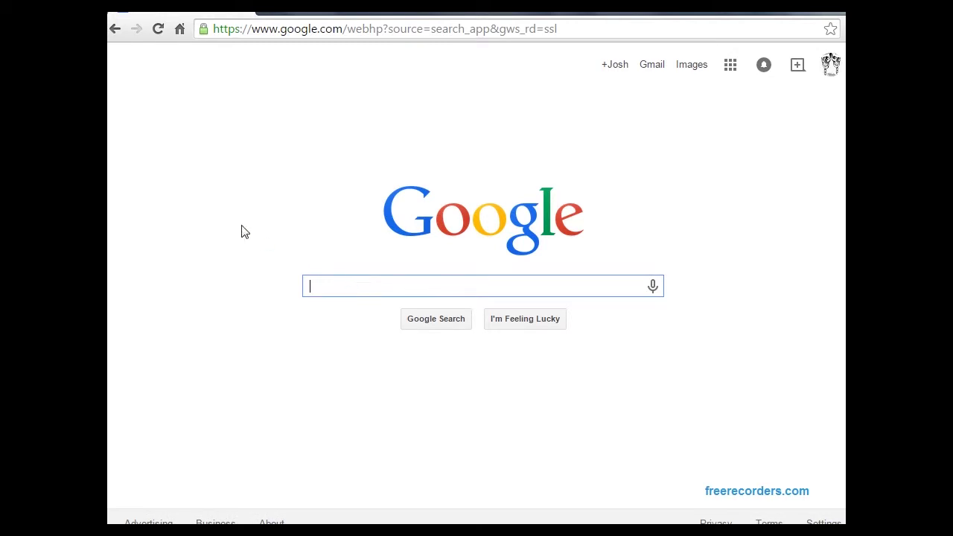
type("cars")
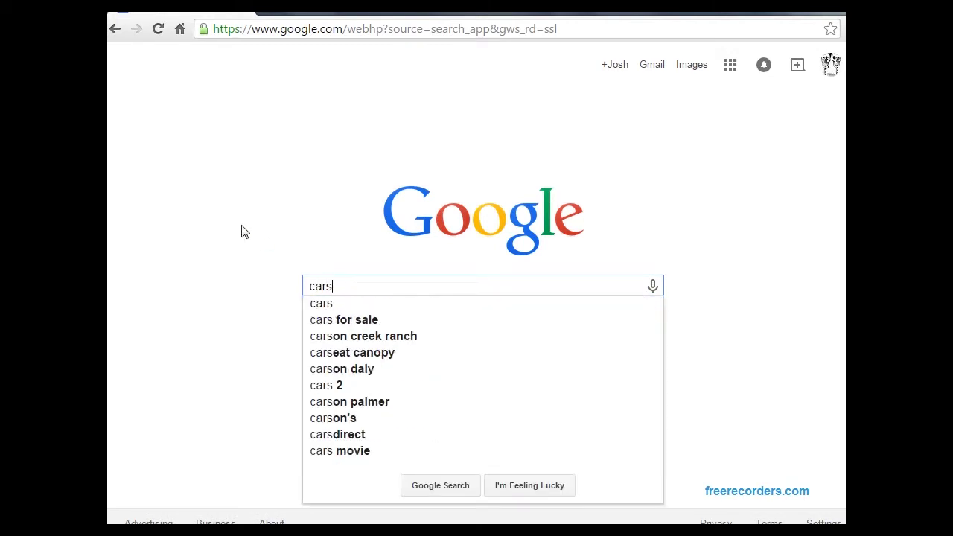
key("Return")
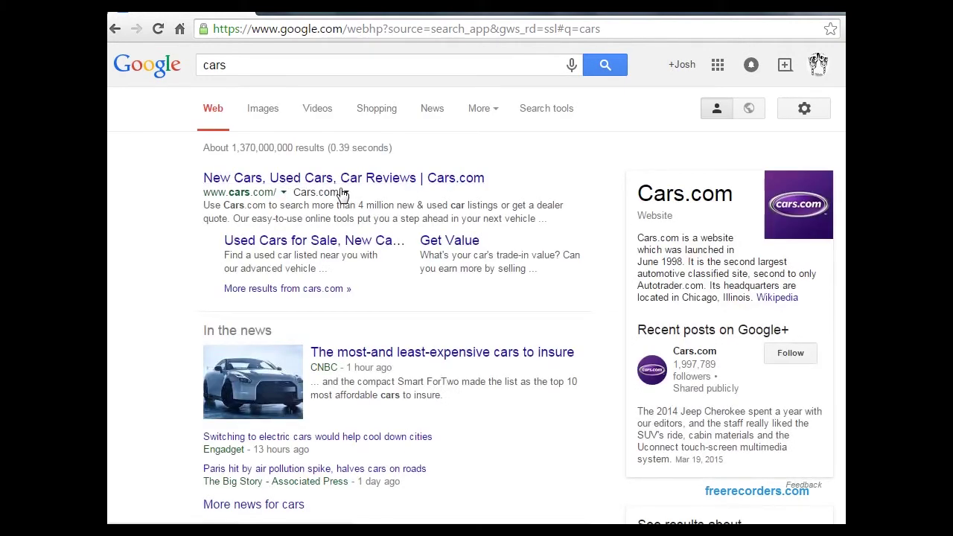
Show Large image results only and shorten the search term to "car"
left_click(262, 108)
left_click(547, 116)
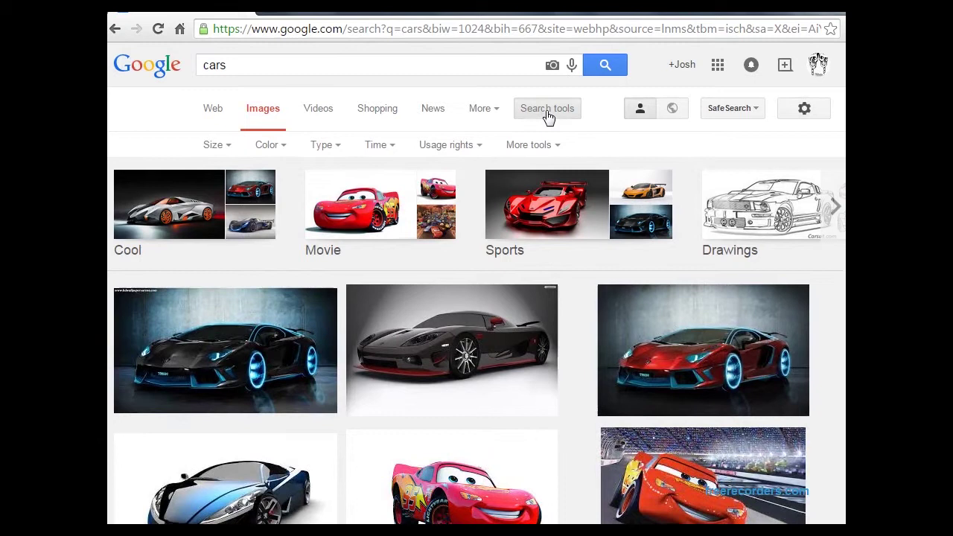
left_click(227, 148)
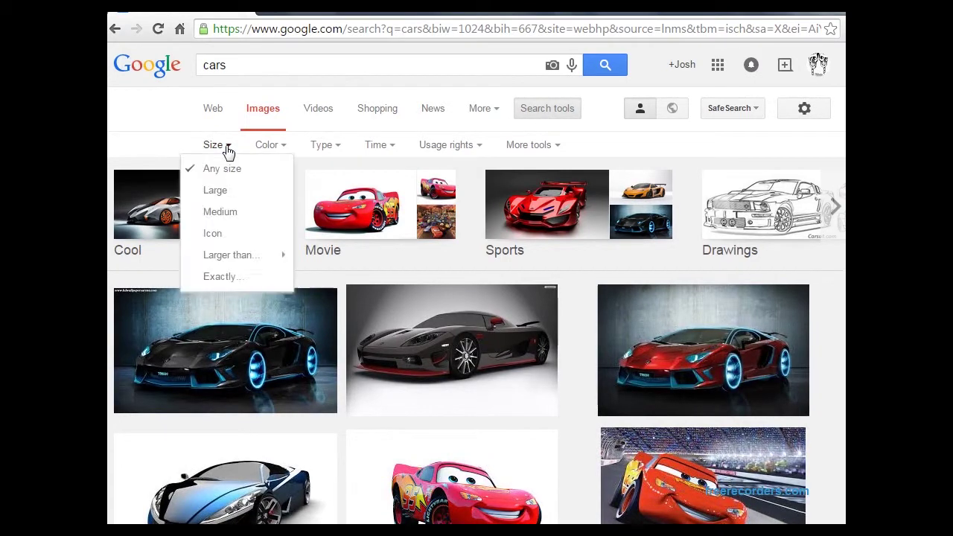
left_click(228, 192)
scroll(439, 248, "down", 4)
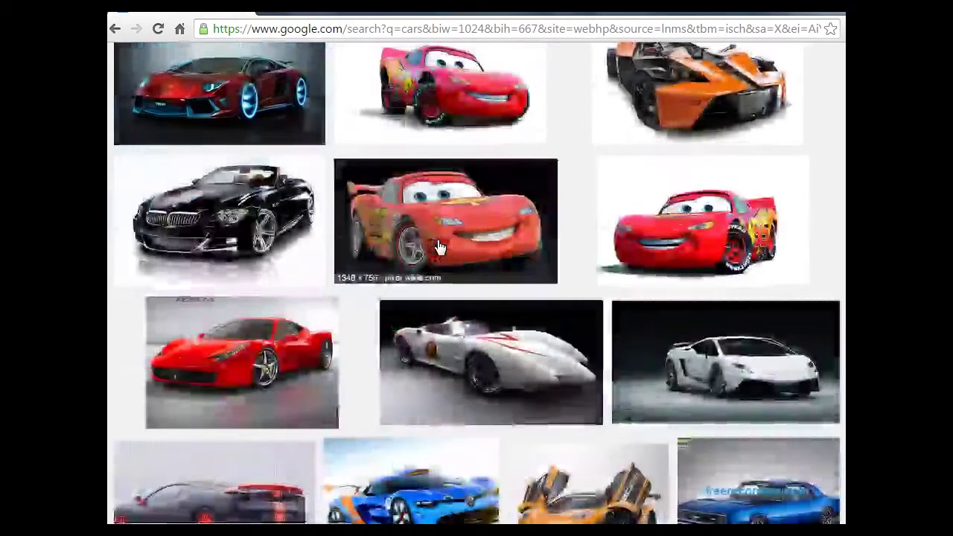
scroll(439, 248, "up", 4)
left_click(240, 75)
key("BackSpace")
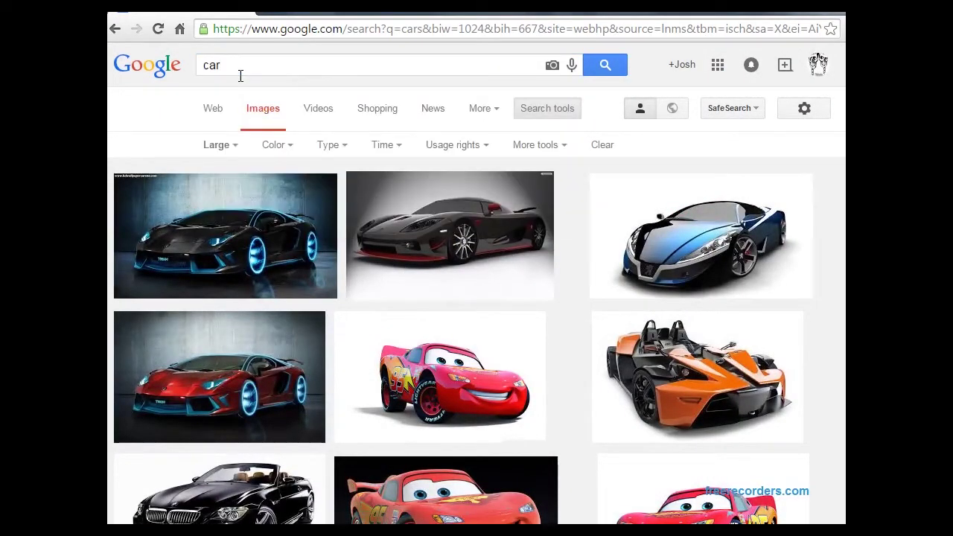
scroll(370, 169, "down", 3)
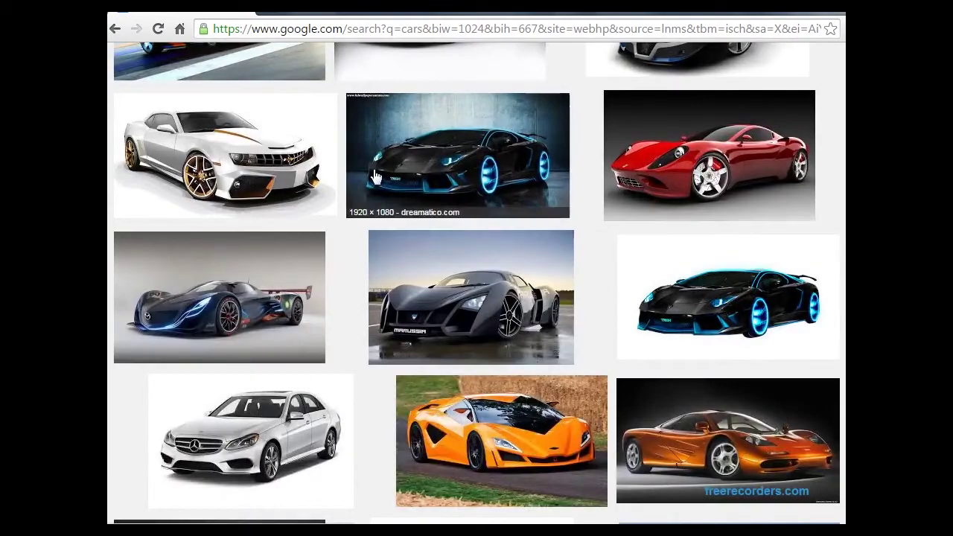
scroll(370, 169, "up", 3)
scroll(373, 173, "down", 3)
scroll(374, 177, "down", 11)
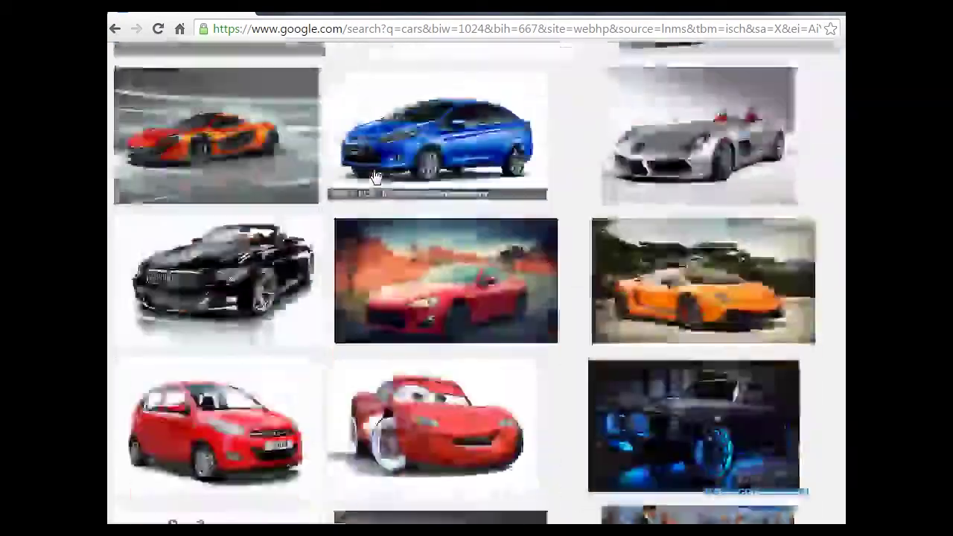
scroll(376, 175, "up", 12)
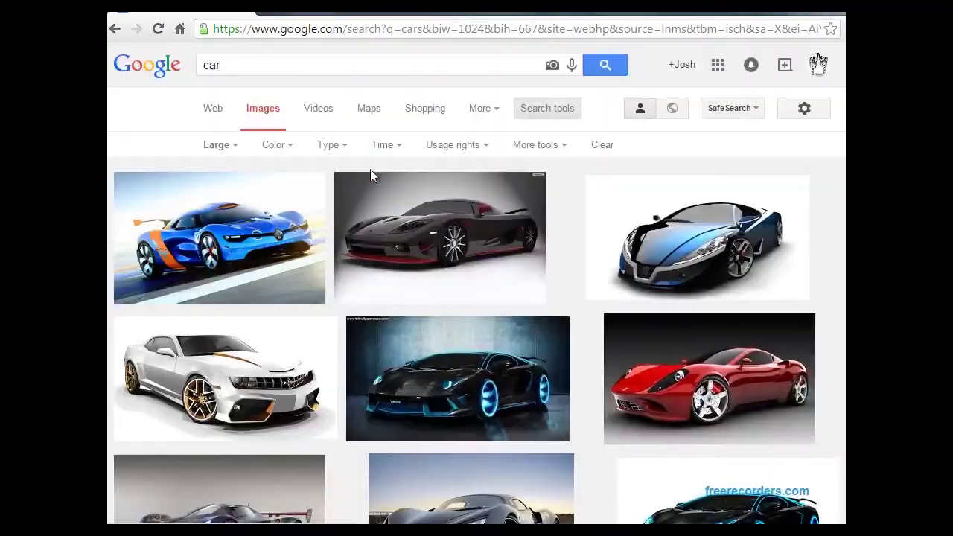
Refine the image search to "car lexus", browse the results, and return to Notepad
left_click(216, 73)
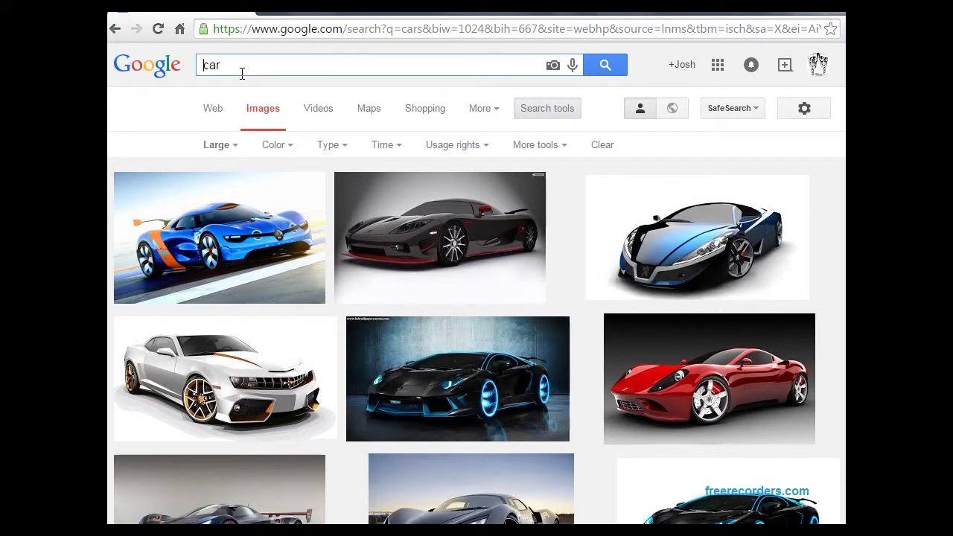
left_click(242, 73)
key("Home")
key("Delete")
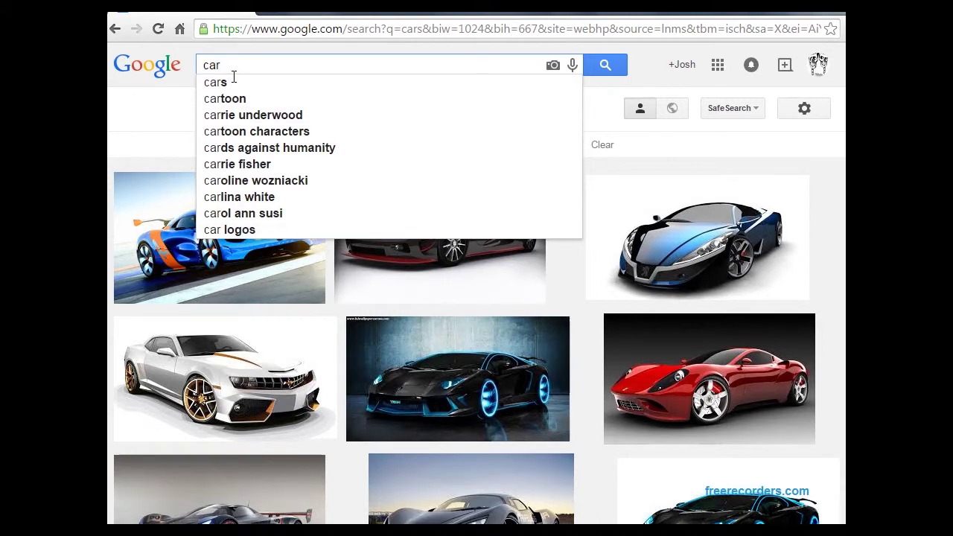
type("lexus")
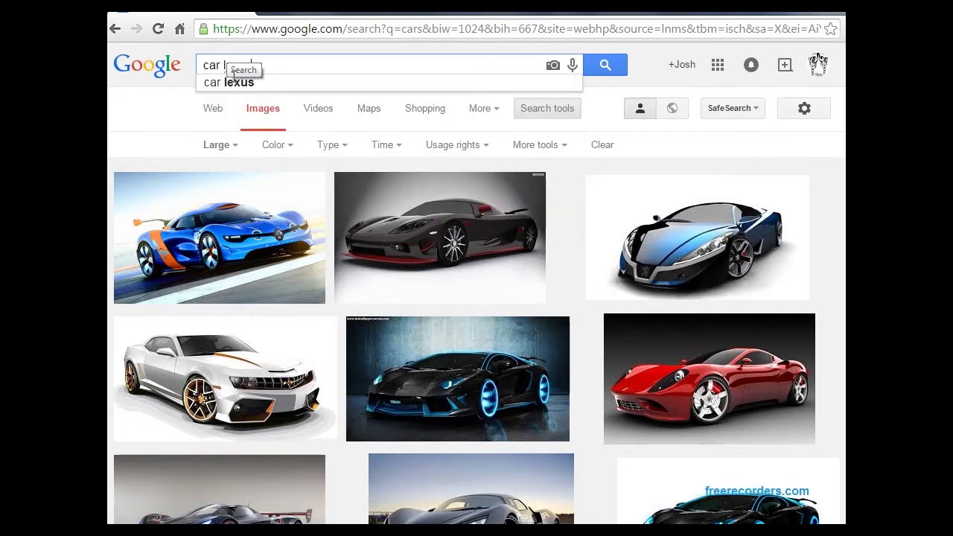
key("Return")
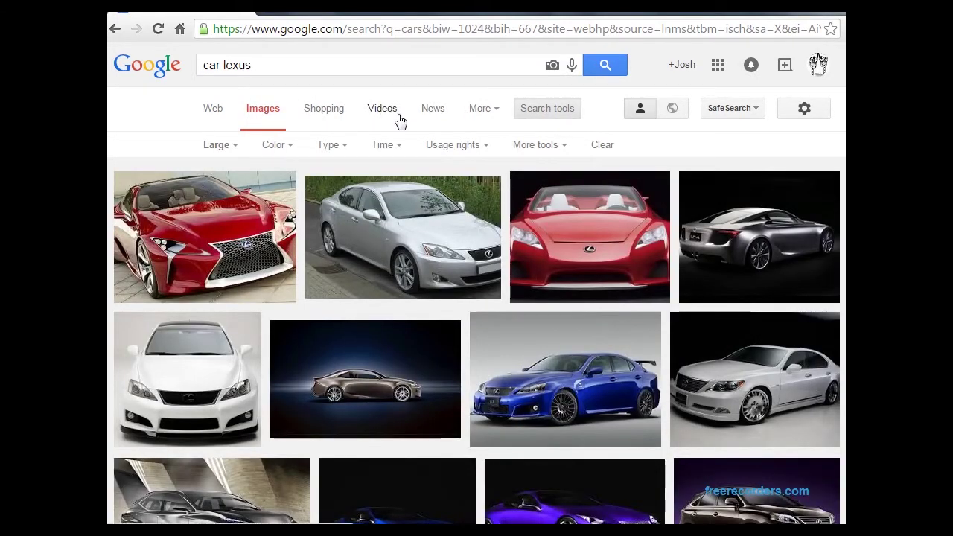
scroll(399, 123, "down", 4)
scroll(402, 131, "down", 5)
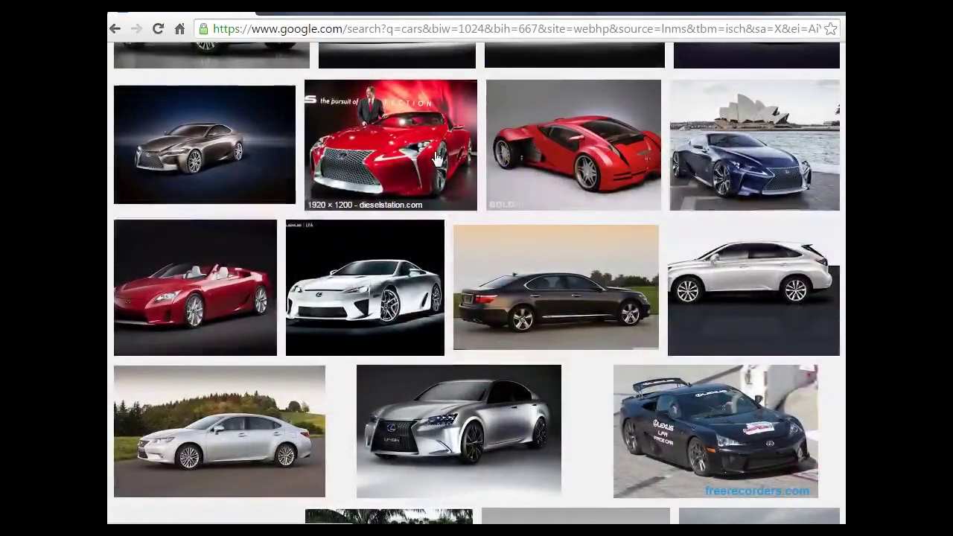
scroll(436, 158, "down", 6)
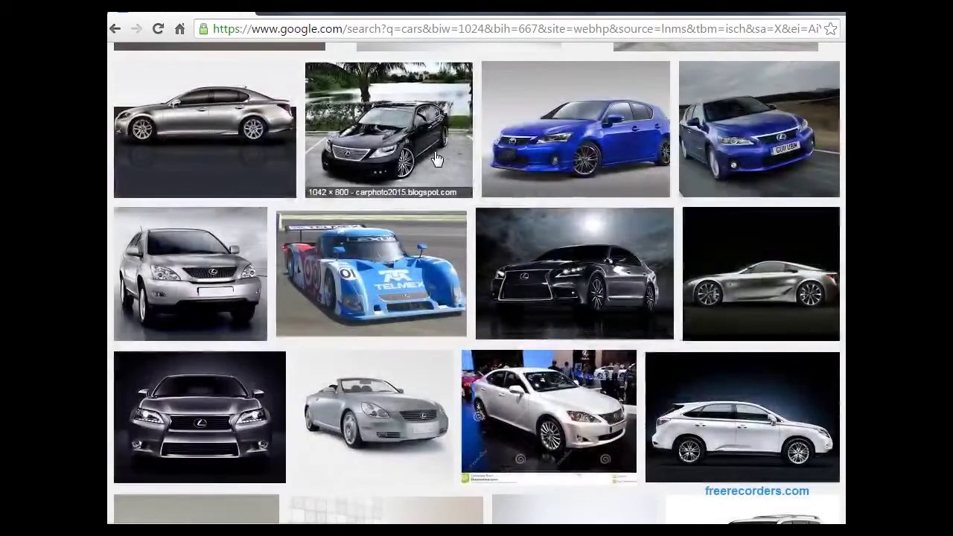
scroll(437, 159, "down", 6)
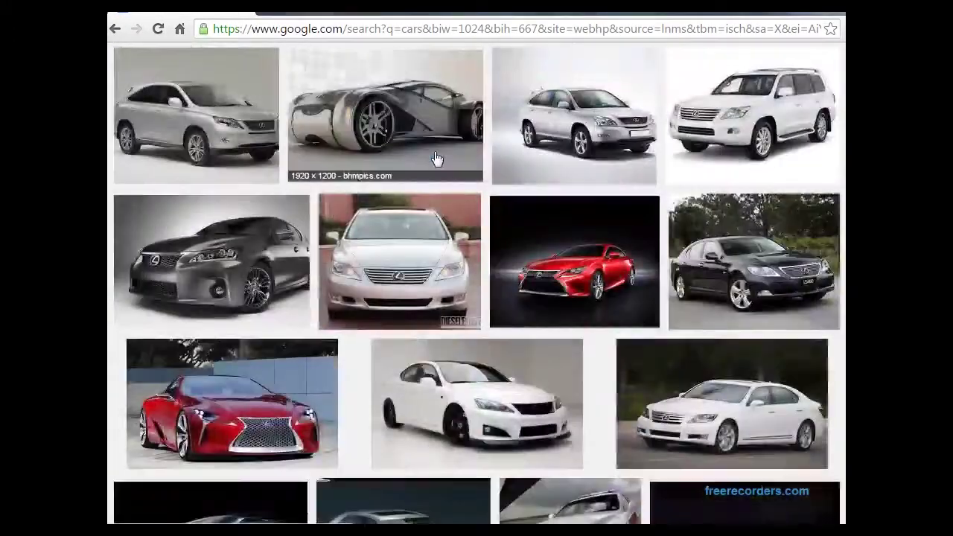
scroll(437, 158, "down", 8)
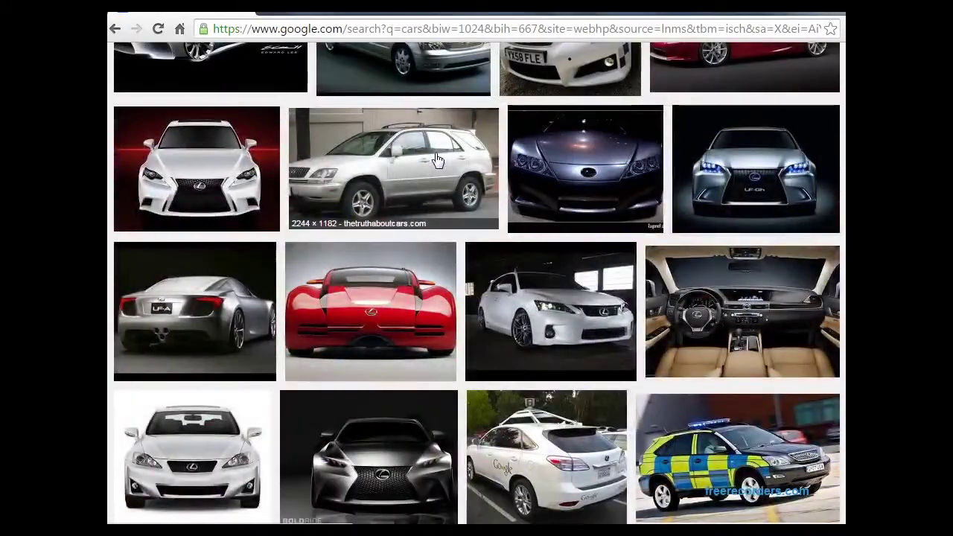
scroll(437, 158, "up", 15)
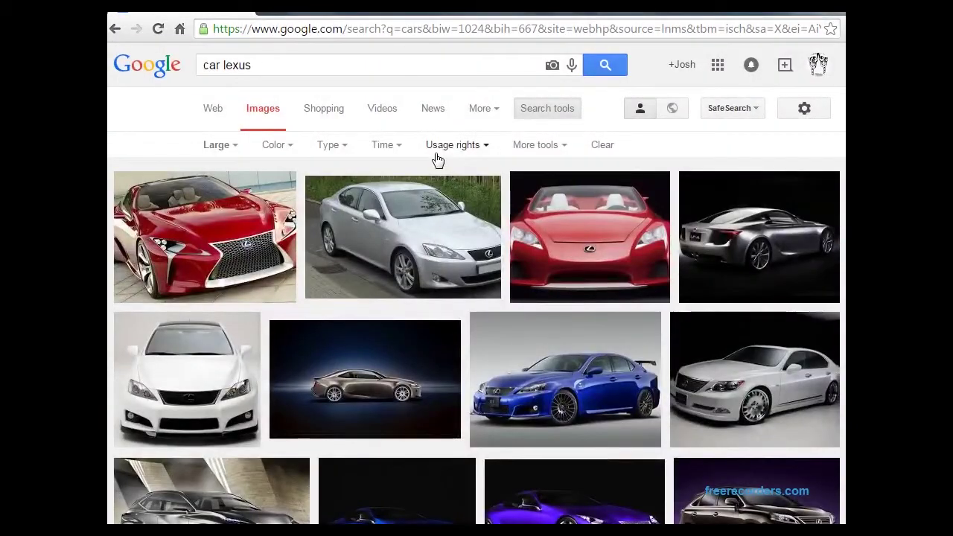
left_click(271, 73)
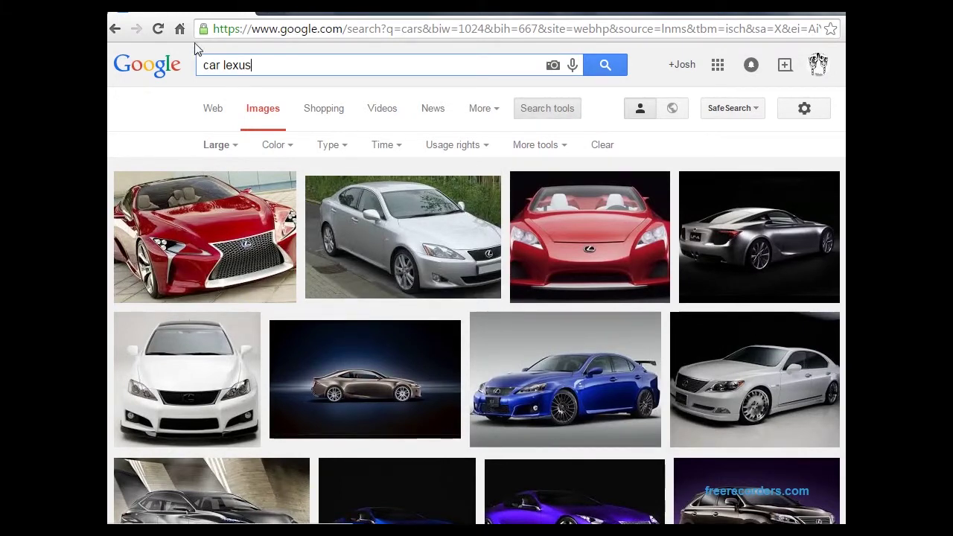
key("alt+Tab")
Minimize Notepad and bring up the 2011-lexus.jpg document from Photoshop's tab overflow list
left_click(292, 248)
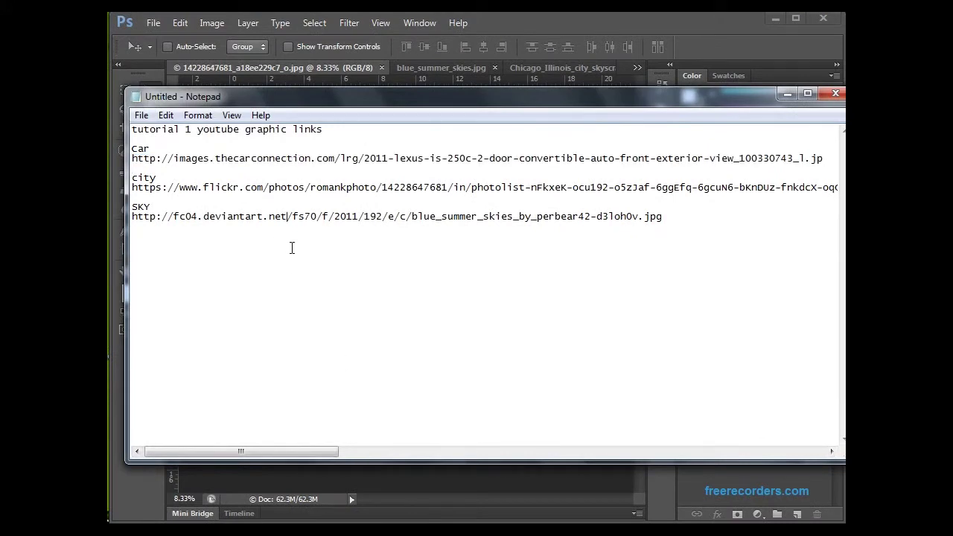
left_click(787, 94)
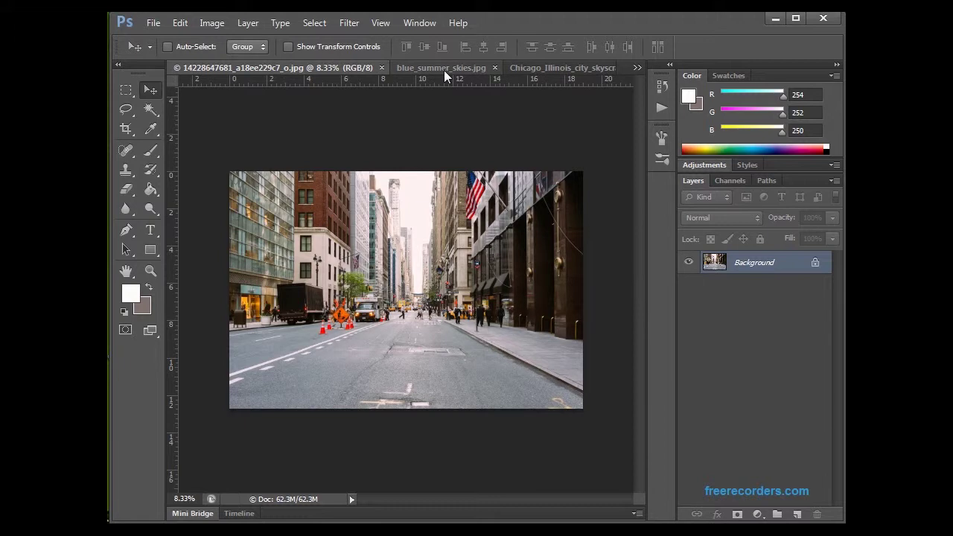
left_click(554, 71)
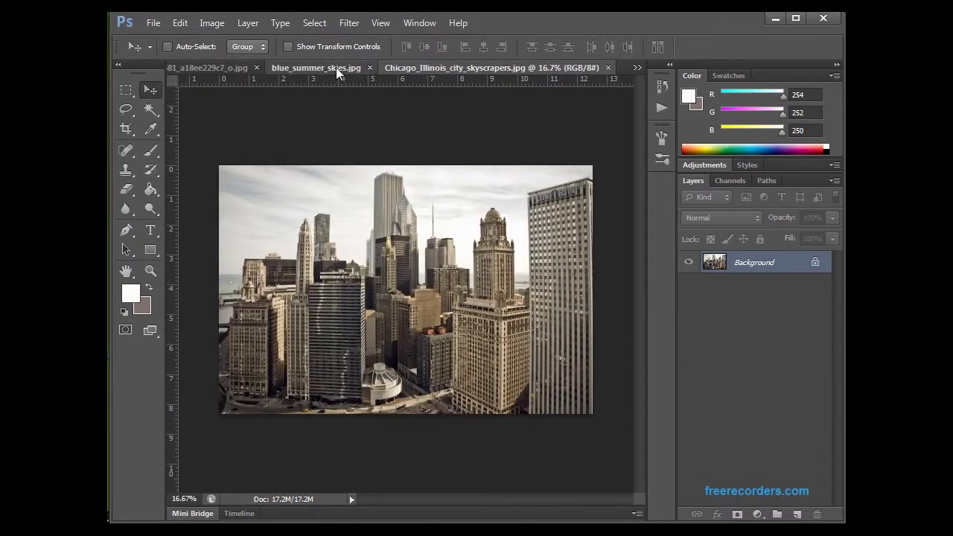
left_click(336, 67)
left_click(200, 65)
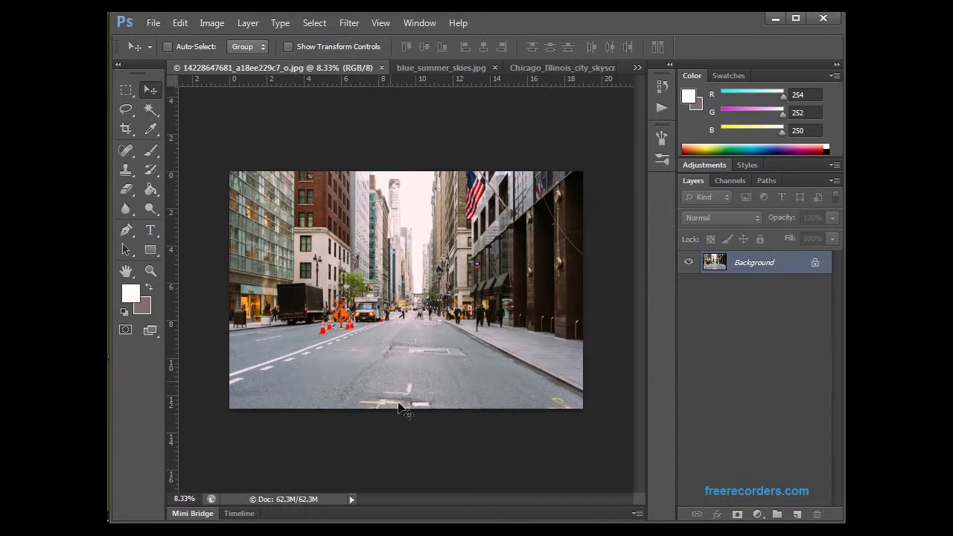
left_click(636, 67)
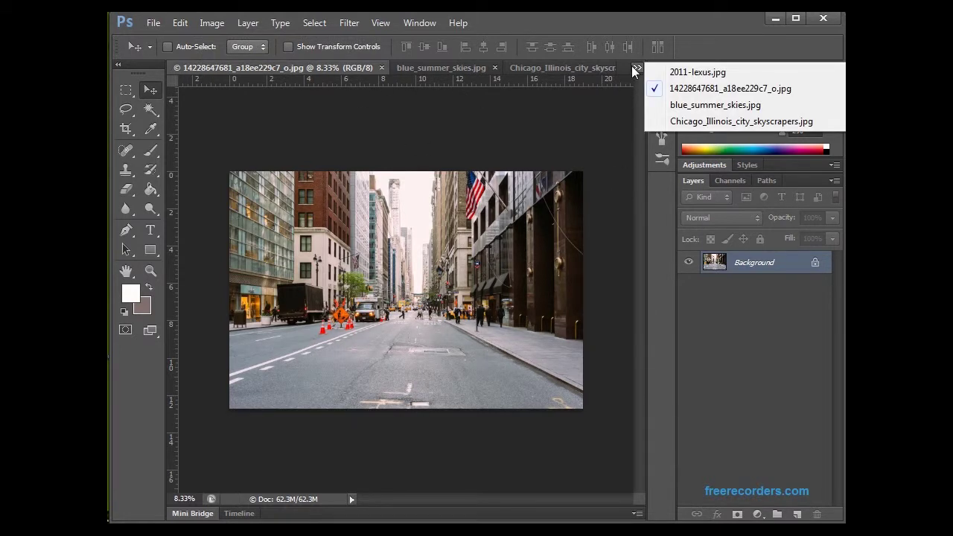
left_click(688, 72)
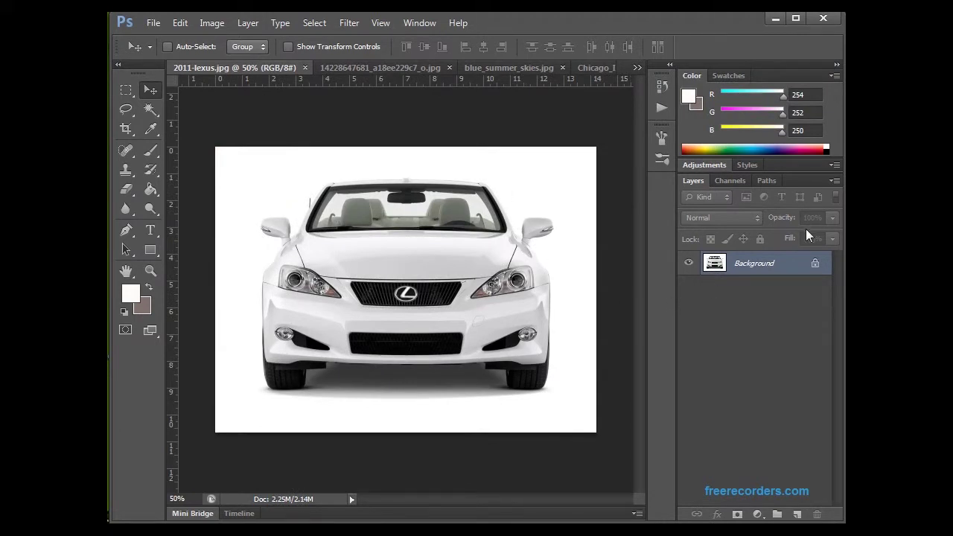
Duplicate the Background layer as a new layer named "car"
right_click(749, 274)
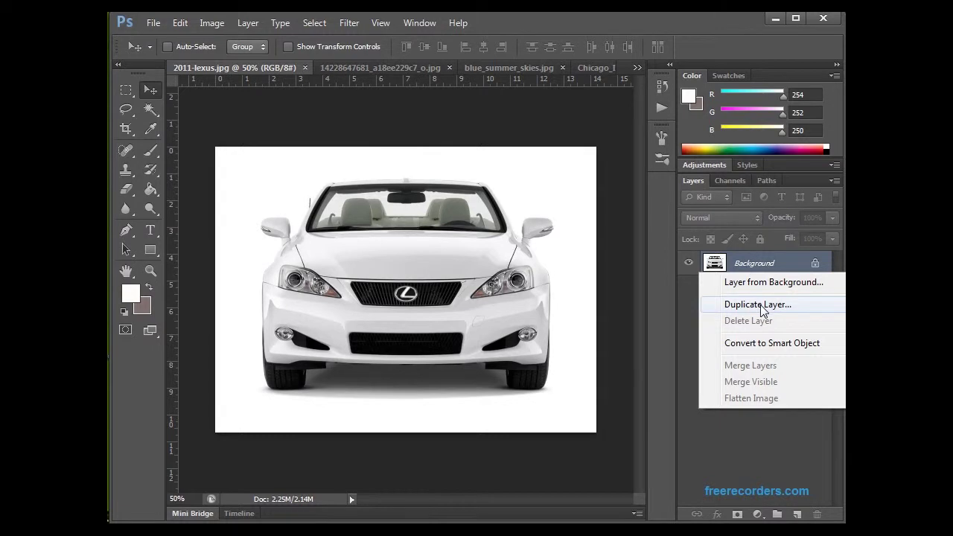
left_click(760, 305)
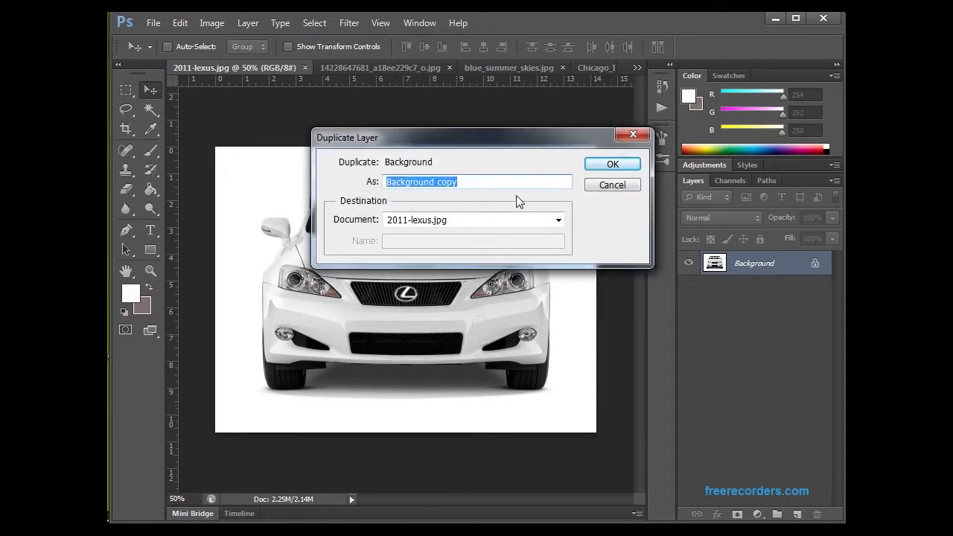
key("BackSpace")
type("car")
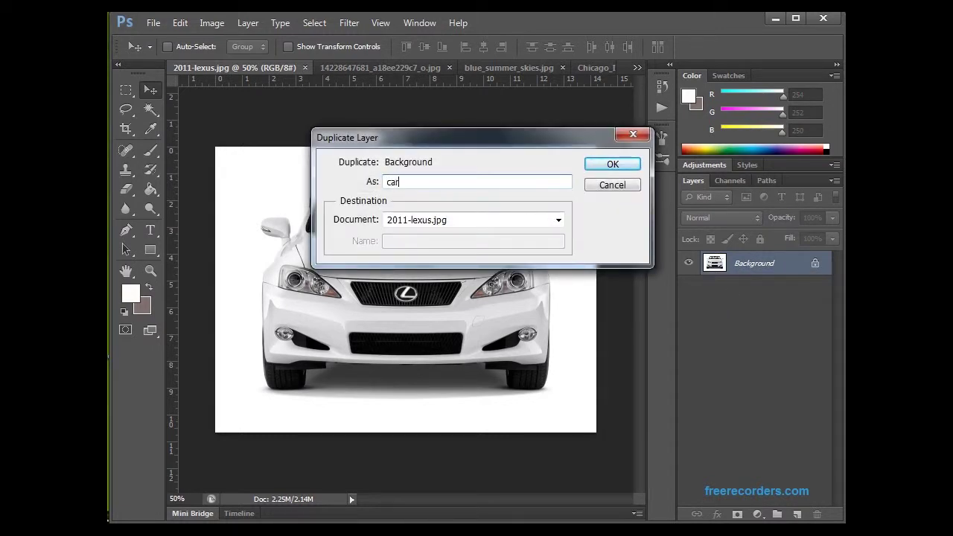
left_click(613, 164)
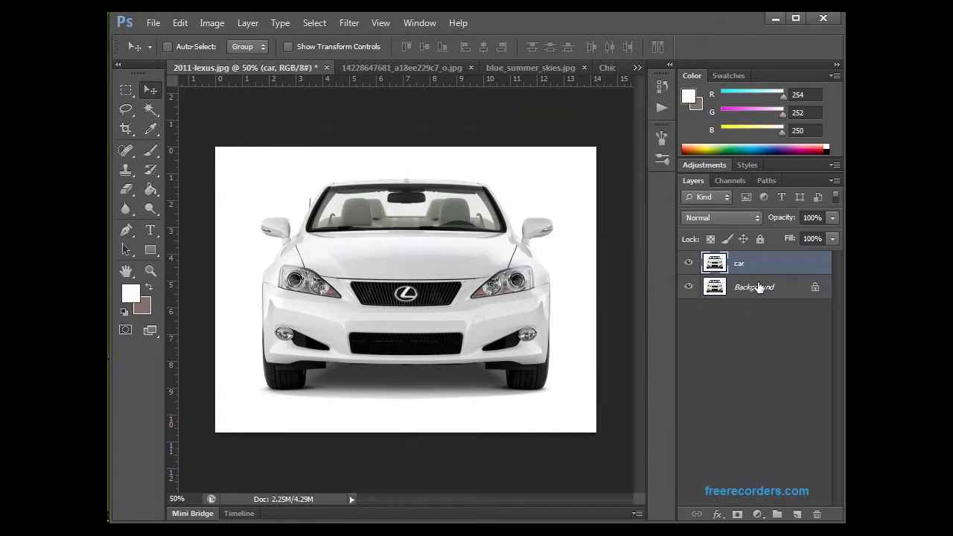
Hide the Background layer and make the car layer active
left_click(756, 291)
left_click(691, 289)
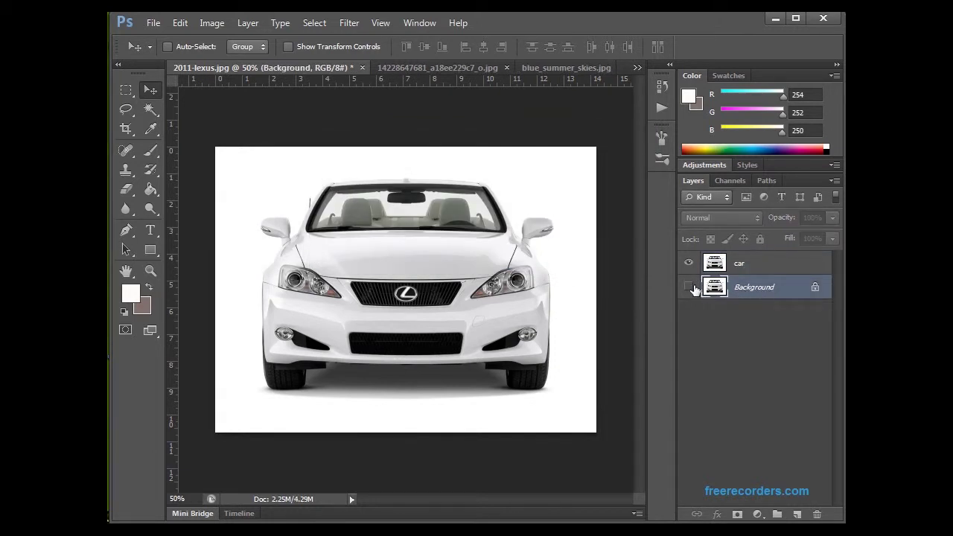
left_click(744, 268)
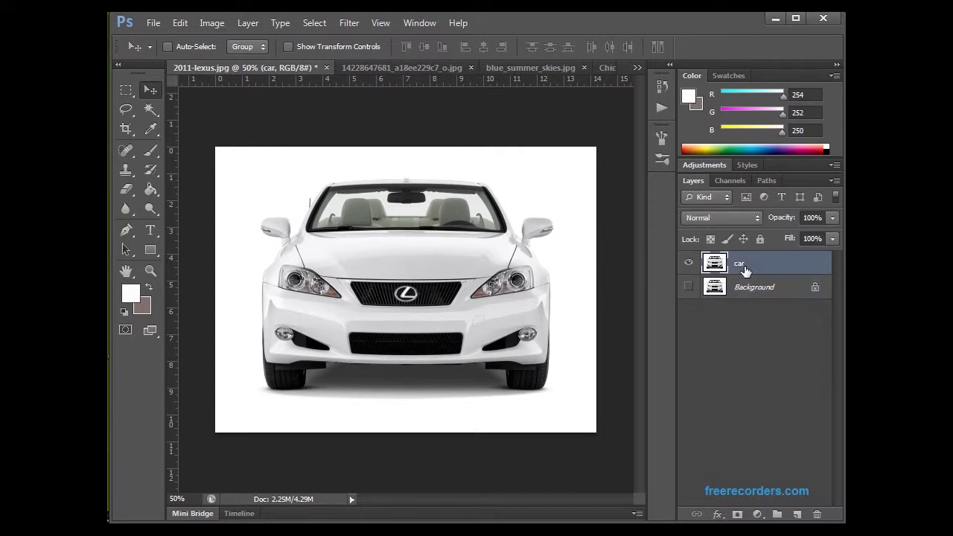
right_click(741, 266)
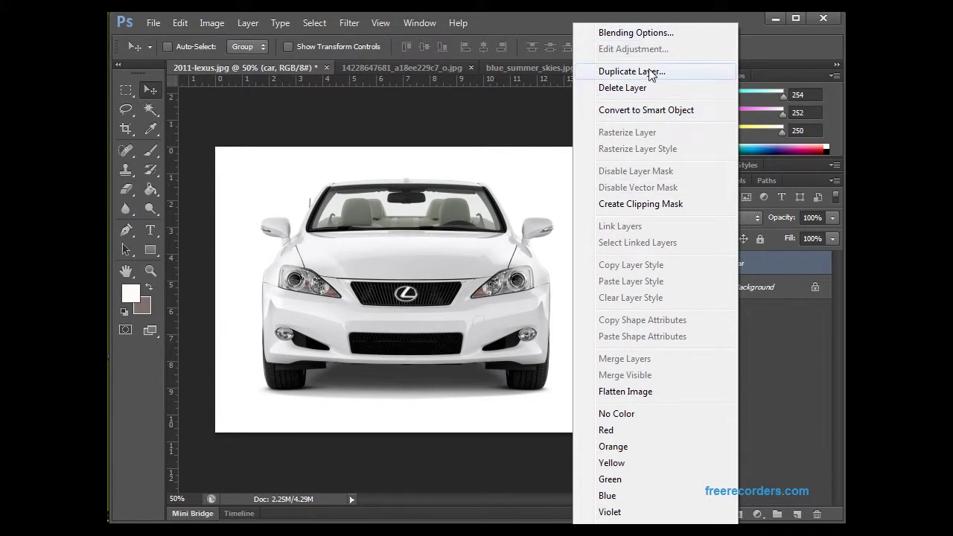
left_click(777, 348)
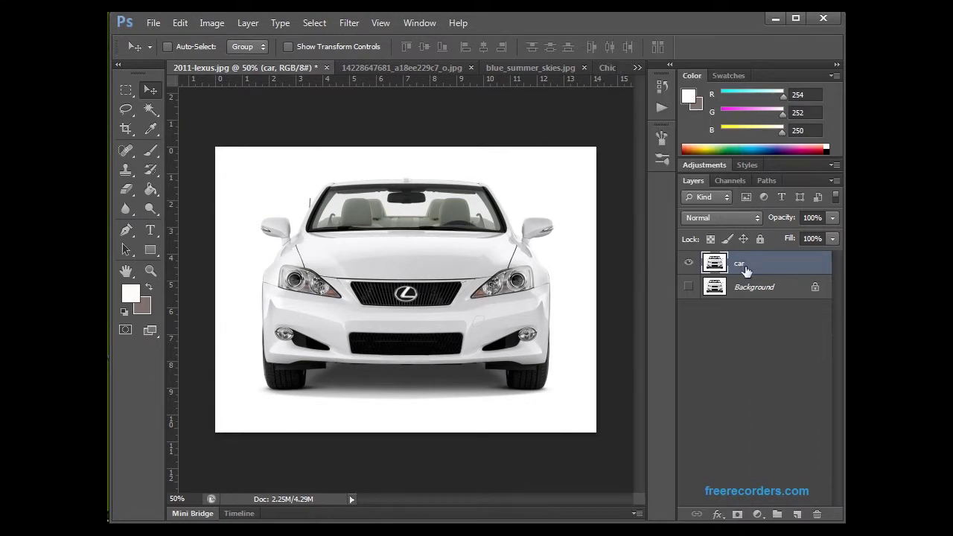
left_click(755, 290)
left_click(756, 267)
With the Magic Wand at Tolerance 10, select and delete the white background around the Lexus
left_click(150, 112)
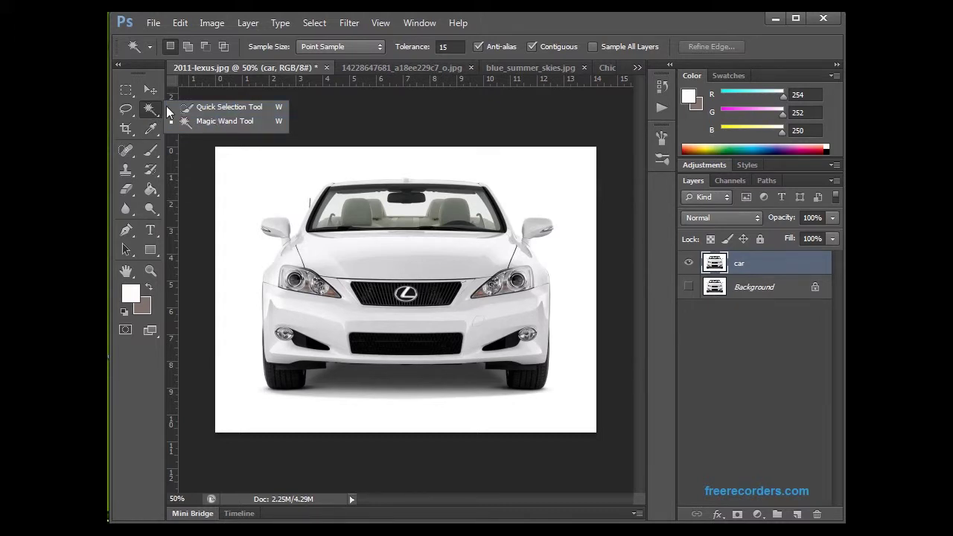
left_click(213, 124)
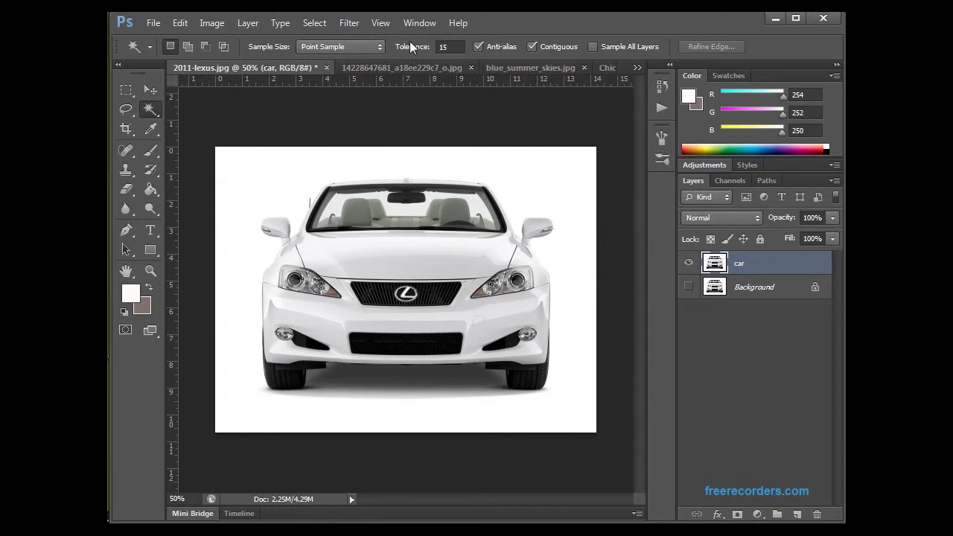
left_click(276, 183)
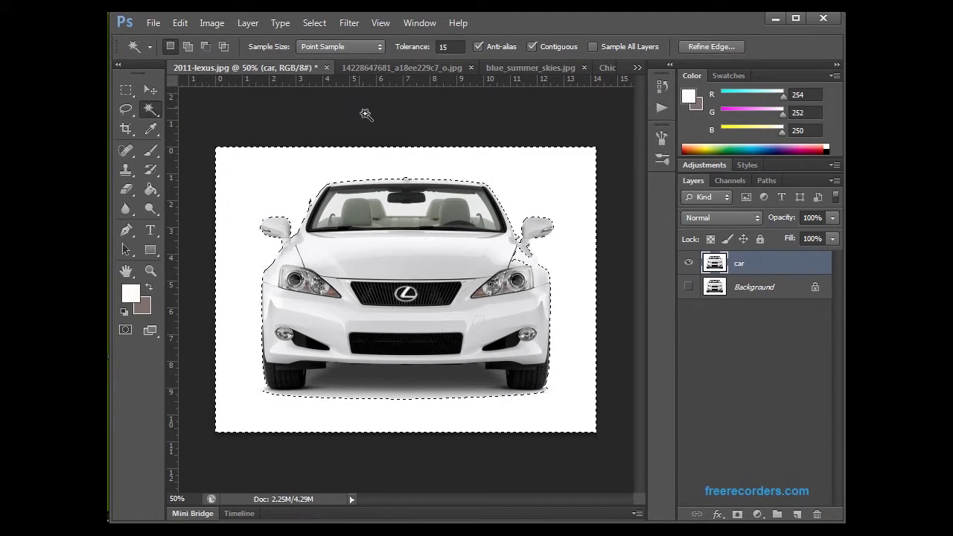
key("ctrl+d")
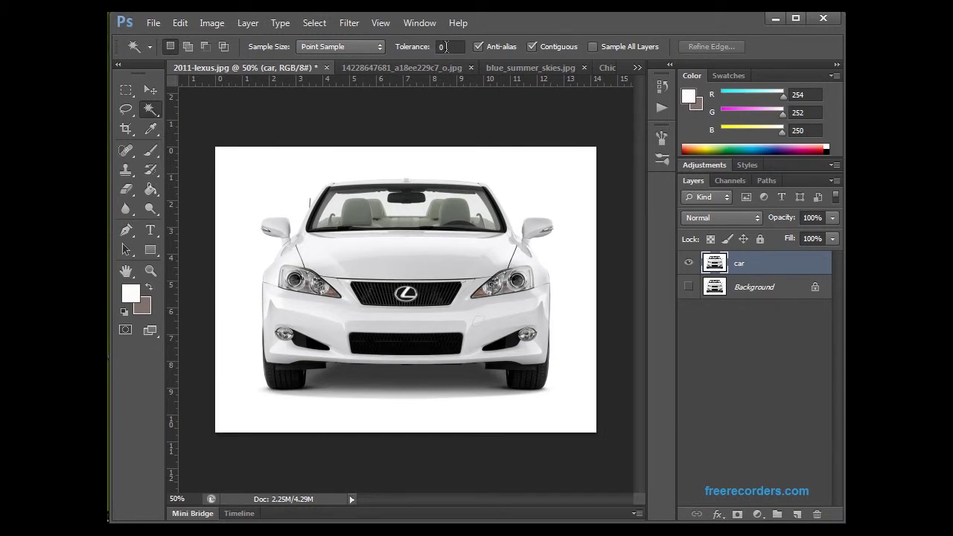
type("10")
key("Return")
left_click(298, 170)
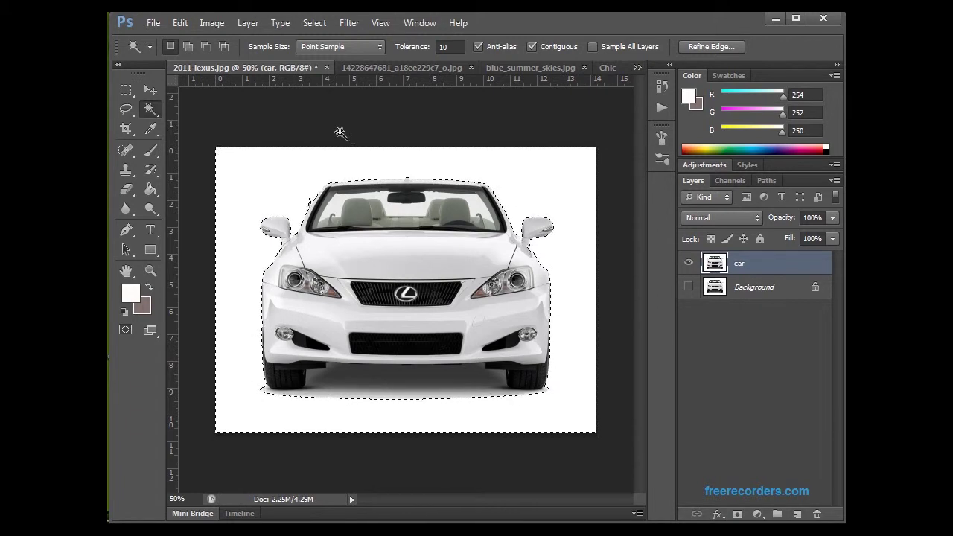
key("Delete")
key("ctrl+d")
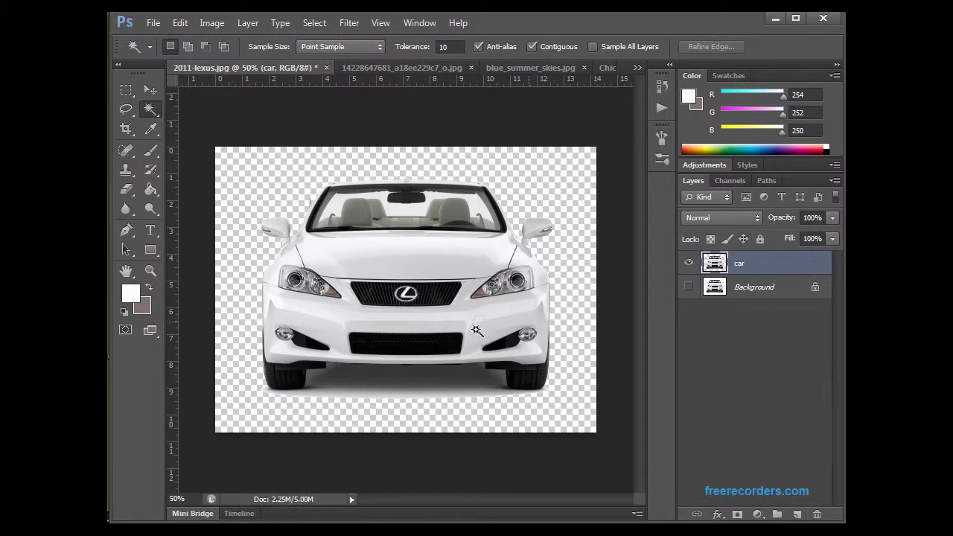
At Tolerance 20, select and delete the grey shadow under the car
left_click(396, 398)
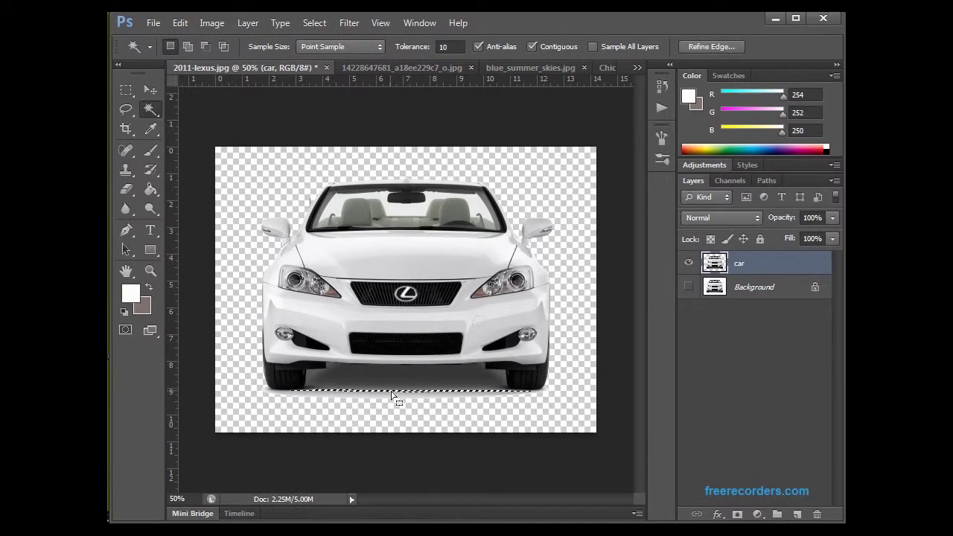
key("ctrl+d")
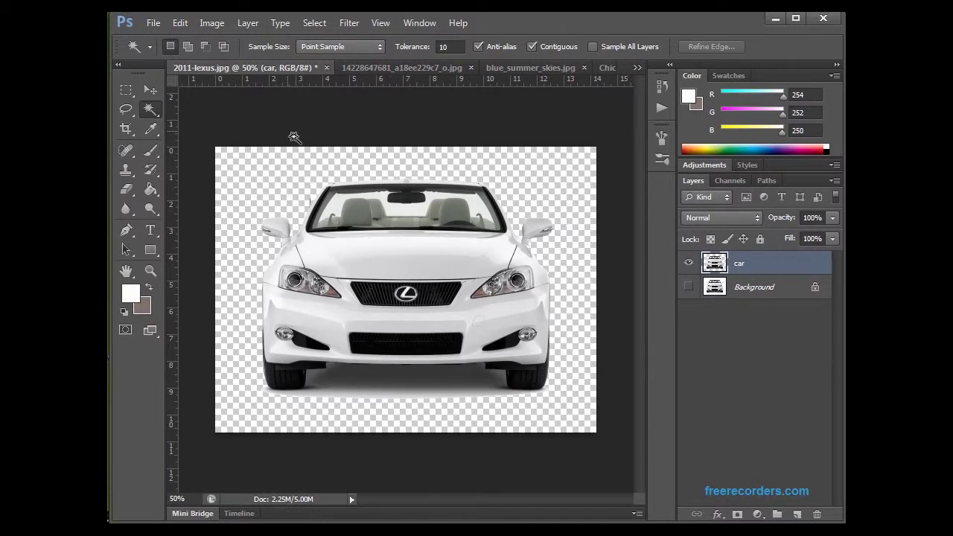
left_click(447, 47)
type("20")
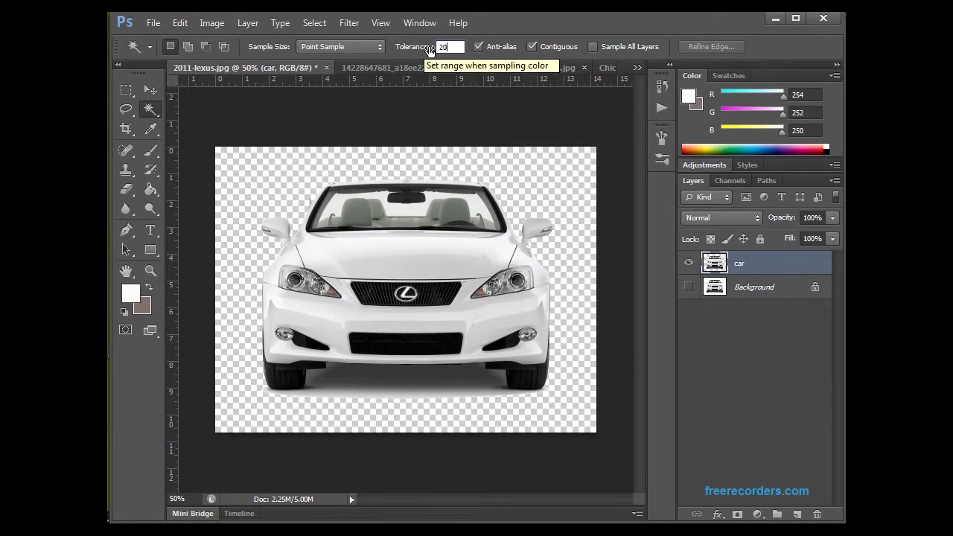
left_click(367, 384)
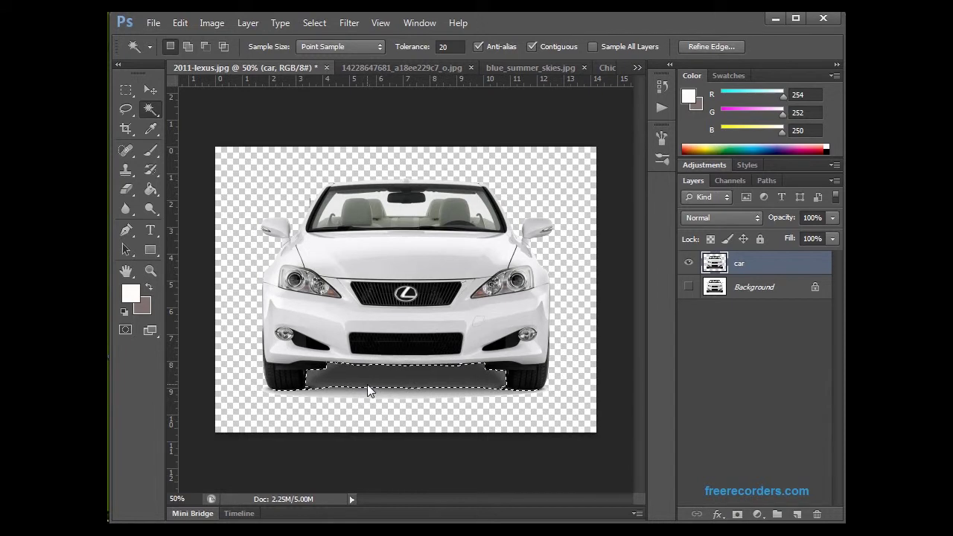
key("Delete")
key("ctrl+d")
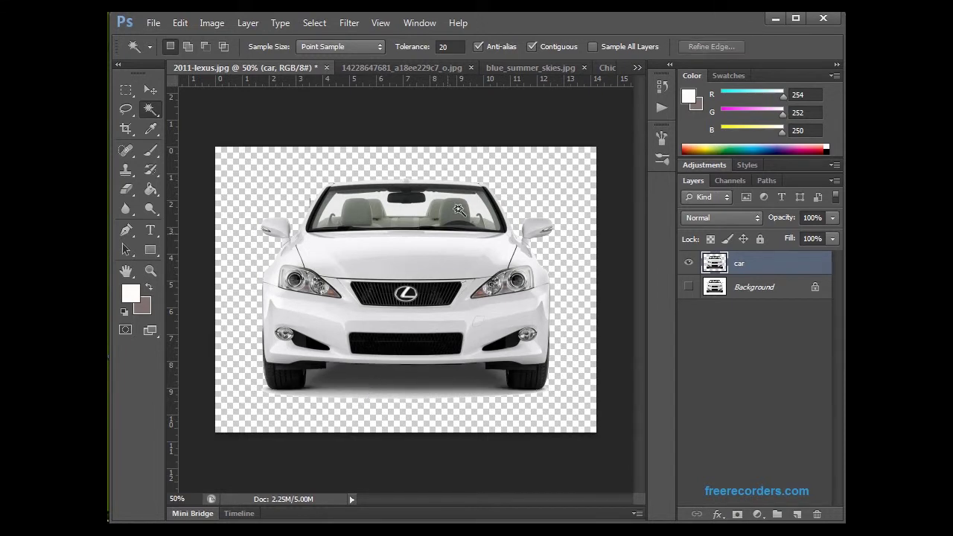
At Tolerance 15, delete the shadow strips between and below the tyres
left_click(460, 46)
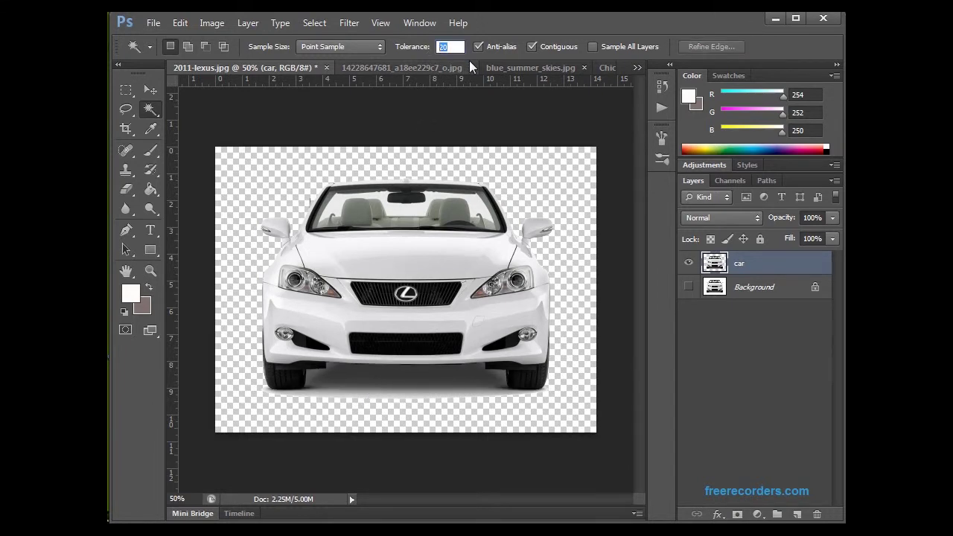
type("10")
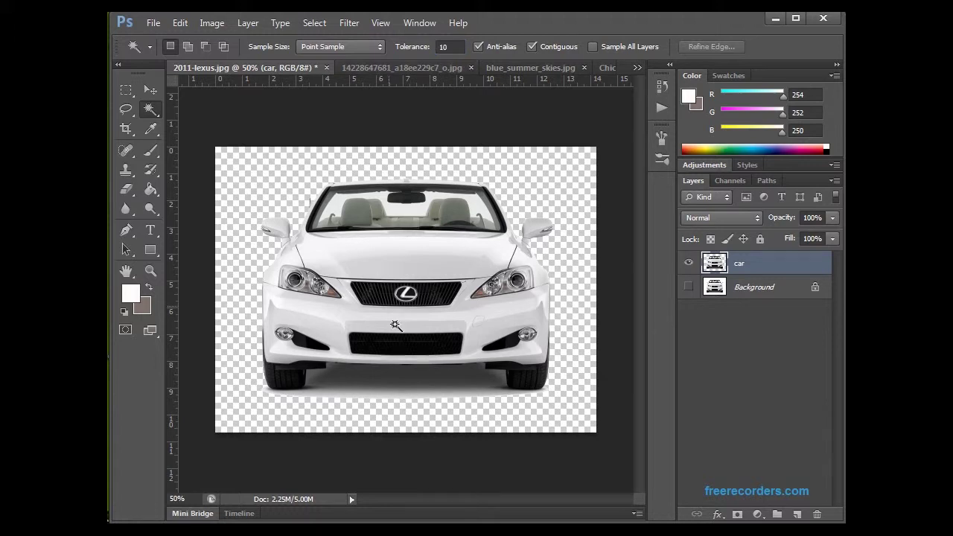
left_click(405, 389)
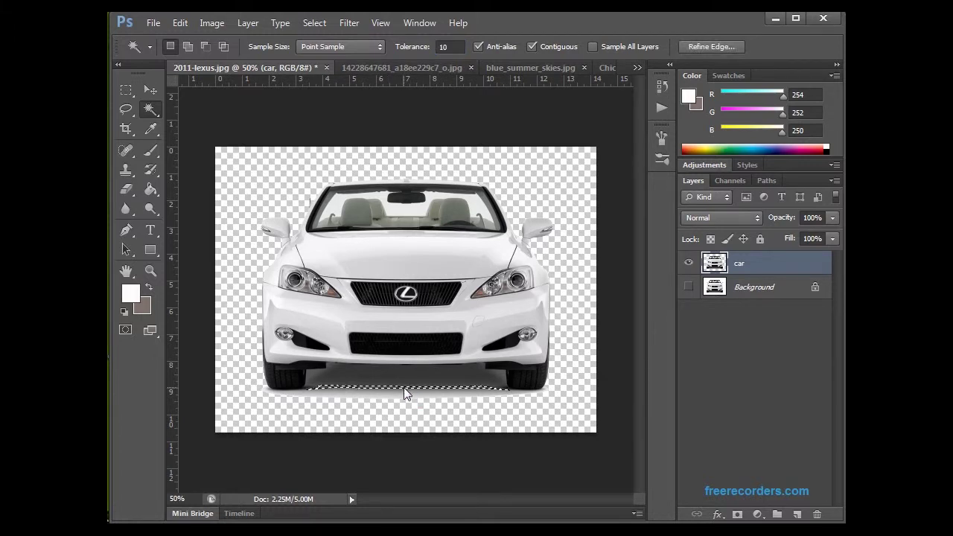
left_click(457, 48)
type("15")
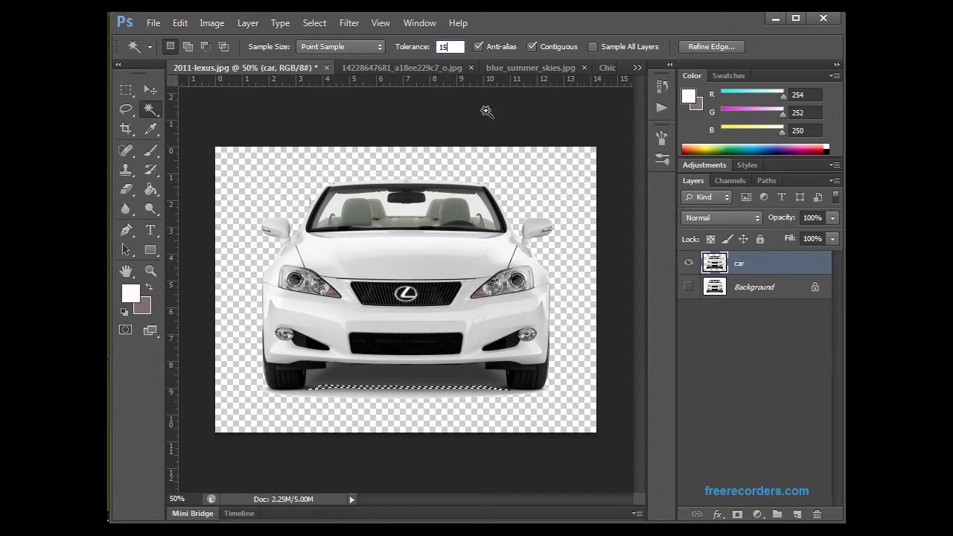
left_click(486, 112)
left_click(405, 389)
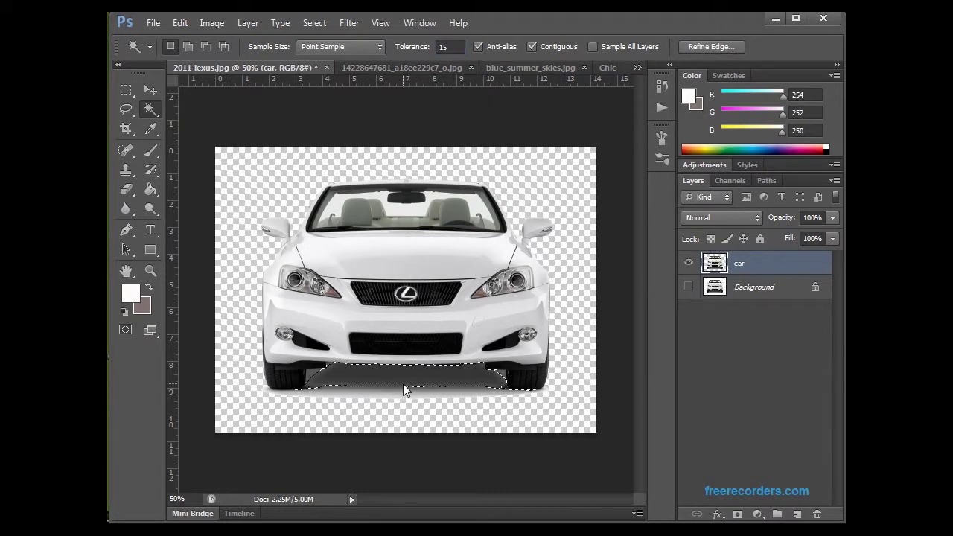
key("Delete")
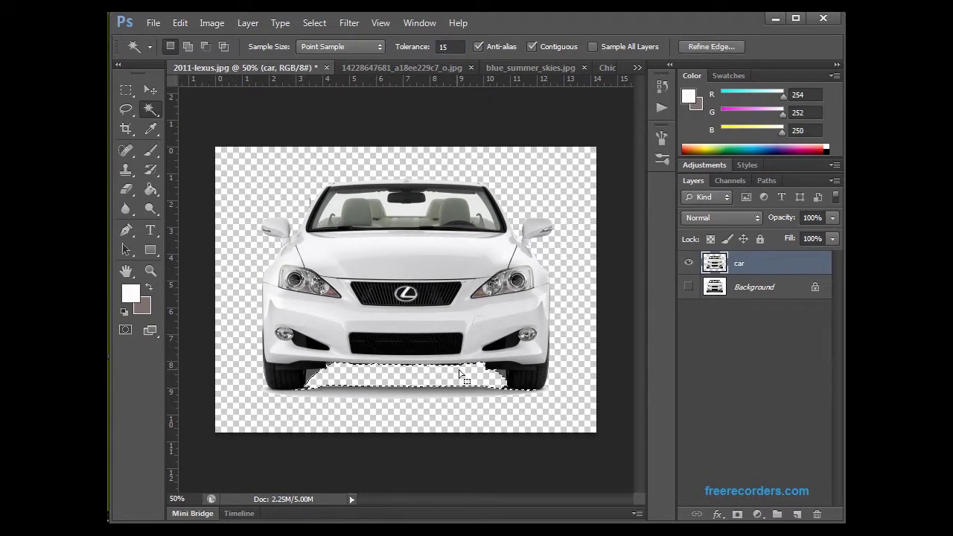
left_click(446, 396)
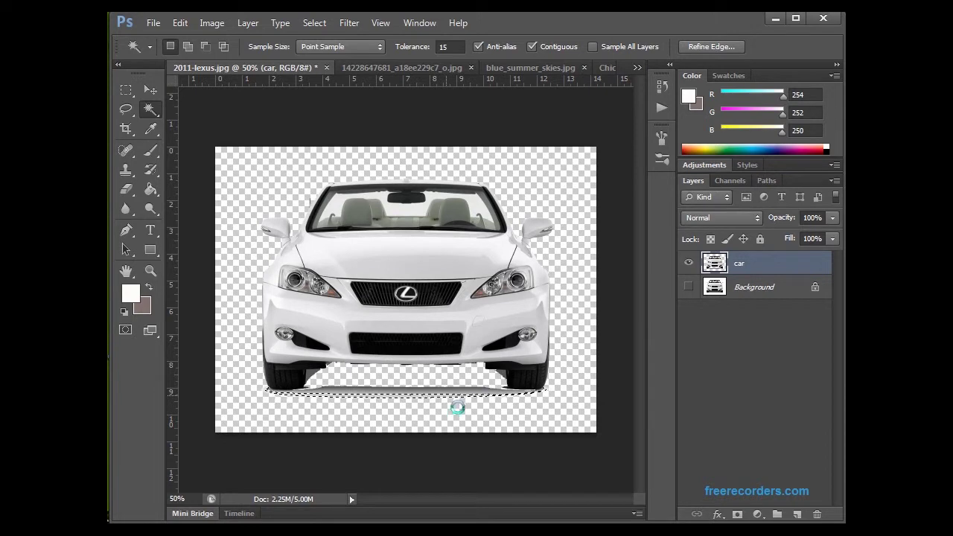
key("Delete")
left_click(444, 390)
key("Delete")
left_click(445, 407)
key("ctrl+d")
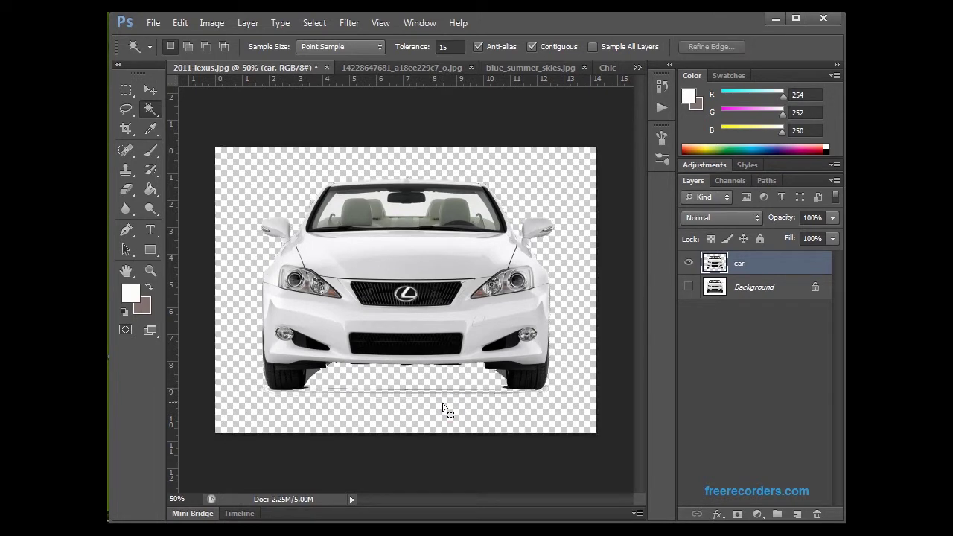
Delete the dark shadow bits by the left and right tyres, then try selecting the windshield area
left_click(313, 377)
key("Delete")
left_click(514, 392)
key("Delete")
left_click(565, 378)
key("ctrl+d")
left_click(388, 202)
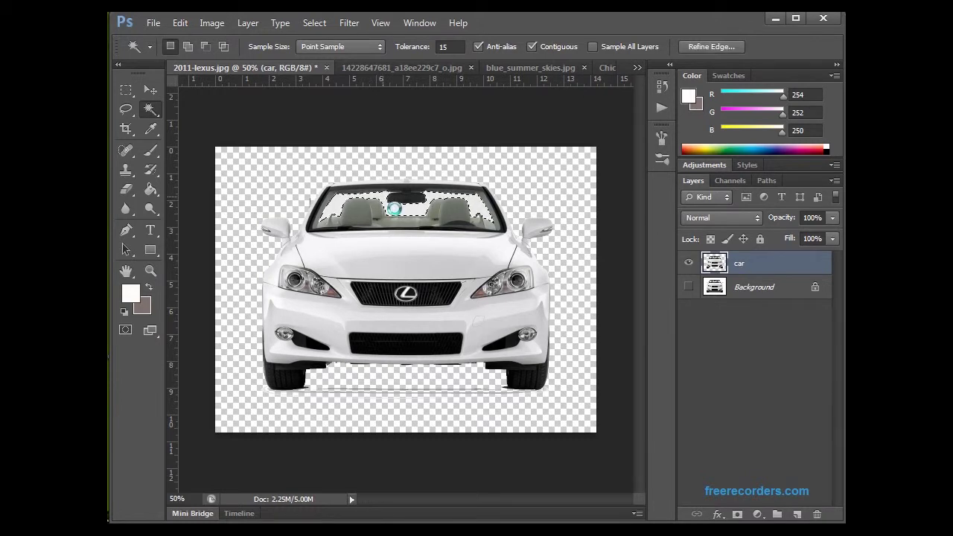
left_click(498, 143)
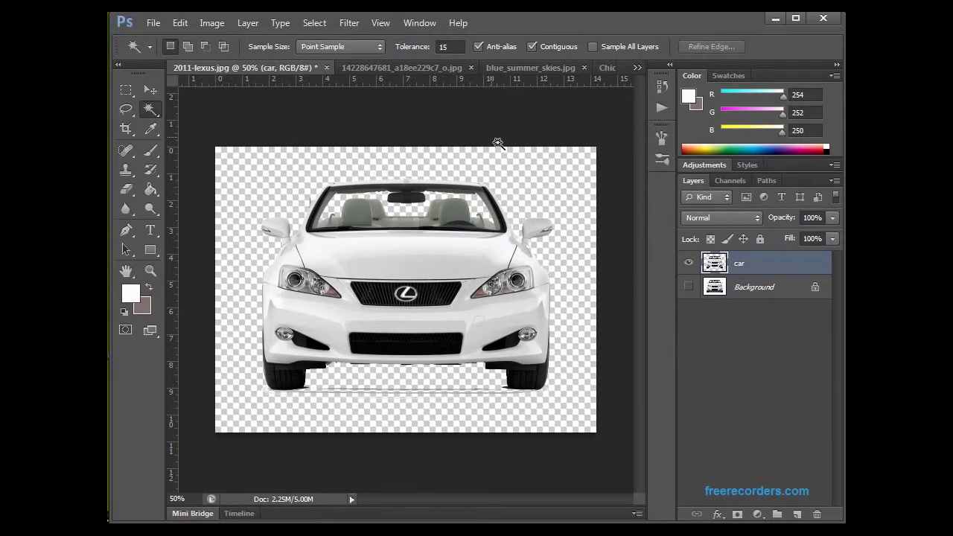
Select the plain Eraser tool with a soft round brush tip
left_click(129, 190)
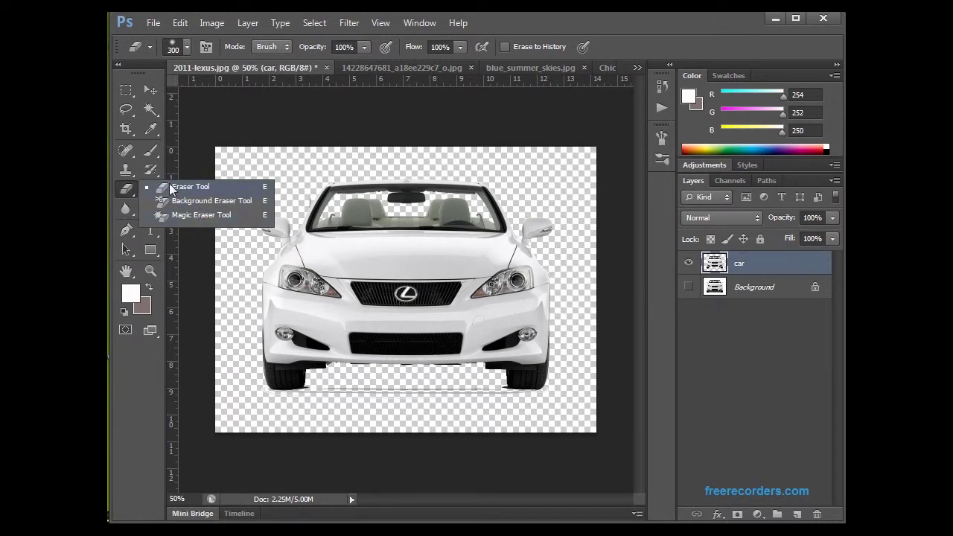
left_click(169, 184)
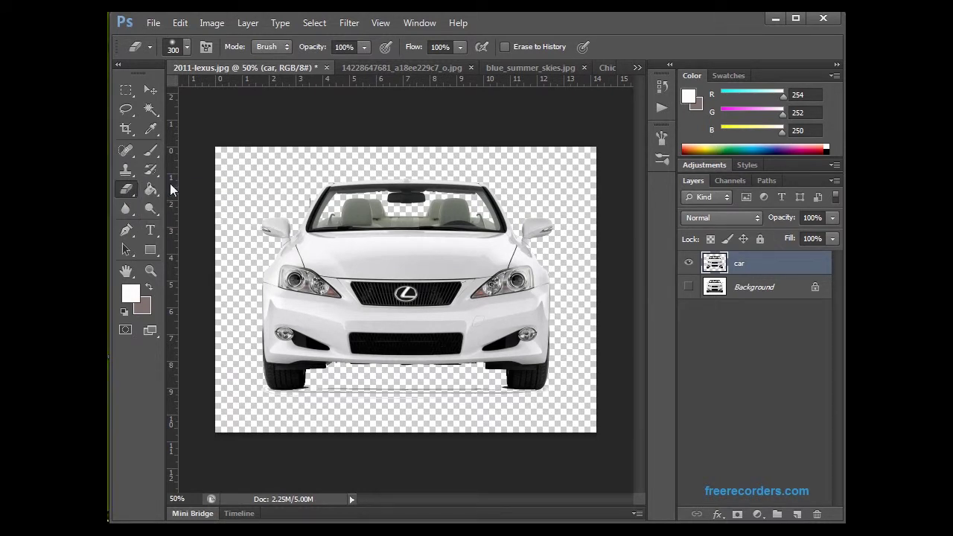
left_click(186, 46)
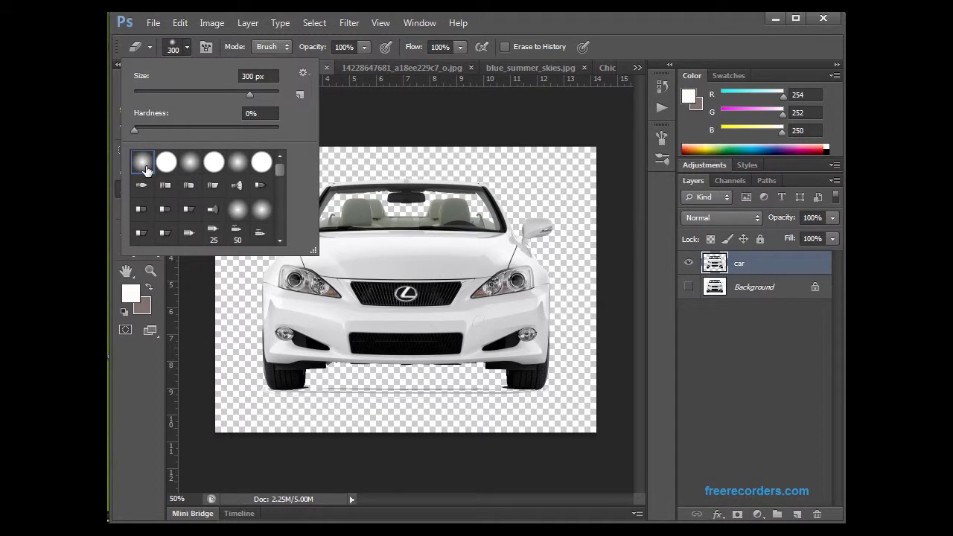
left_click(265, 165)
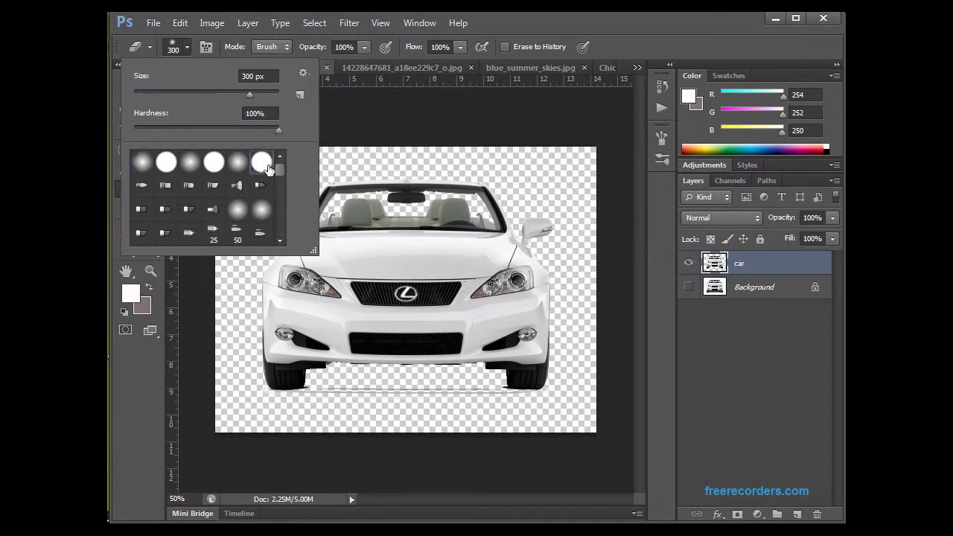
left_click(240, 168)
left_click(214, 165)
left_click(143, 163)
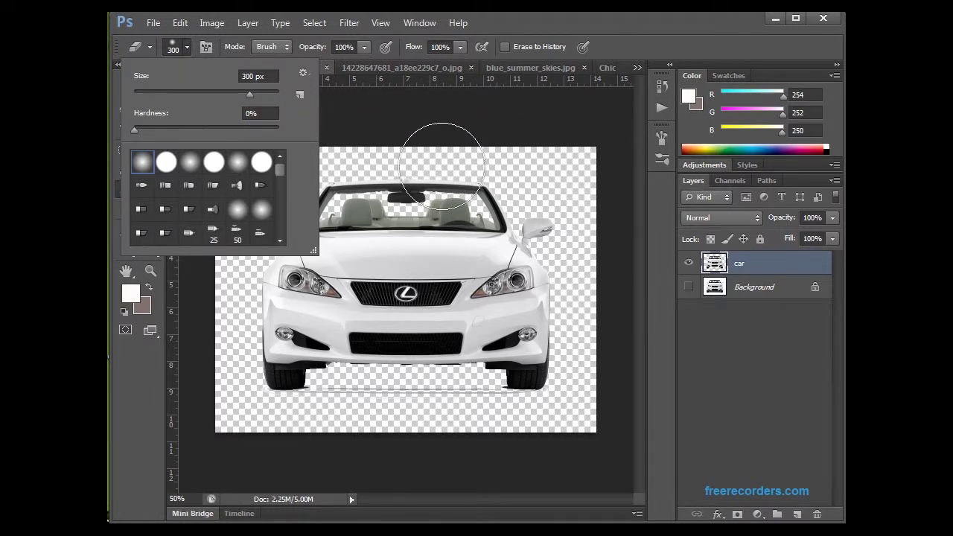
Resize the eraser with the bracket keys, settling on about 60 px
key("Escape")
key("bracketleft")
key("bracketleft")
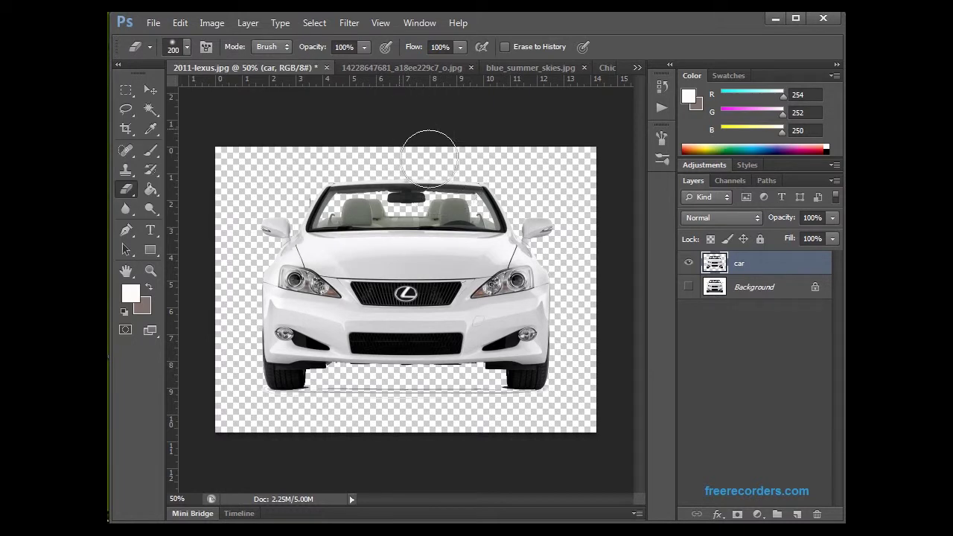
key("bracketright")
key("bracketright")
key("bracketright")
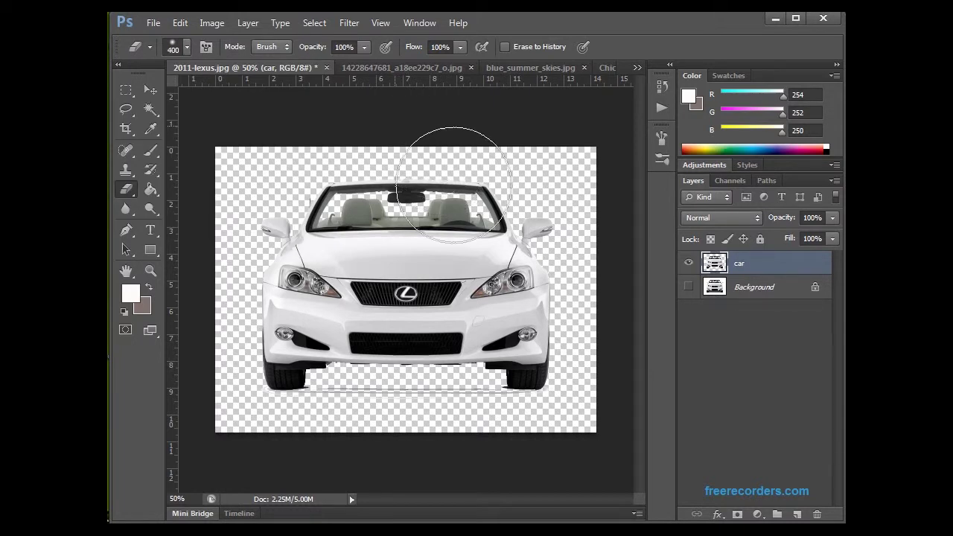
key("bracketleft")
key("bracketleft")
key("bracketleft")
key("bracketleft")
key("bracketleft")
key("bracketleft")
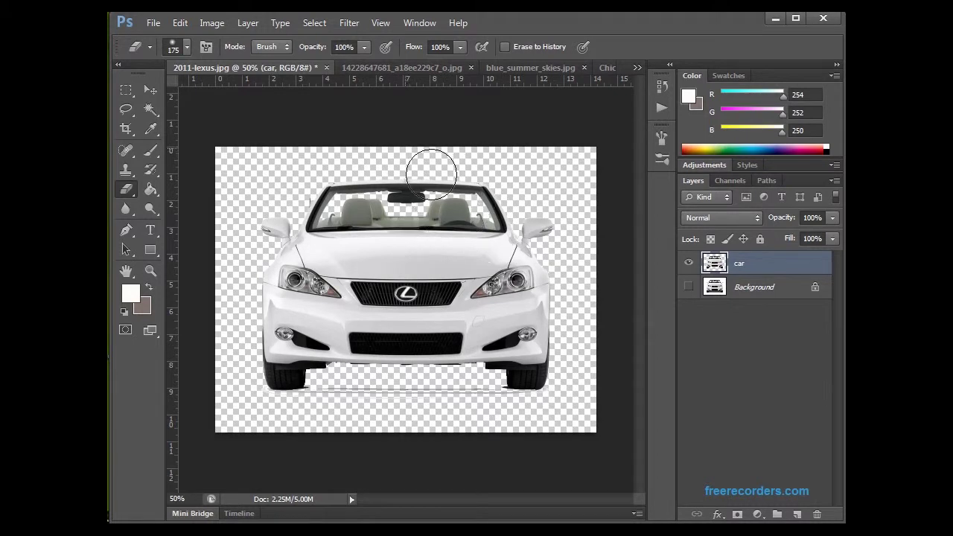
key("bracketleft")
key("bracketleft")
key("bracketleft")
key("bracketleft")
key("bracketleft")
key("bracketleft")
key("bracketright")
Erase the ground shadow under the car at 30 and 25 px, undoing one bad stroke
left_click_drag(365, 398, 322, 402)
key("bracketleft")
key("bracketleft")
key("bracketleft")
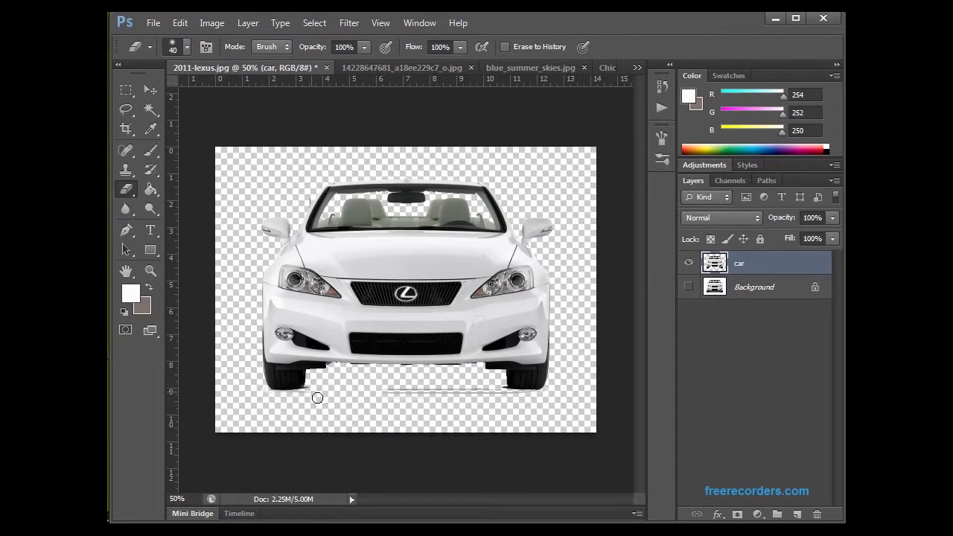
left_click_drag(311, 395, 278, 402)
key("ctrl+z")
key("bracketleft")
mouse_move(300, 389)
left_mouse_down()
mouse_move(472, 400)
mouse_move(503, 391)
left_mouse_up()
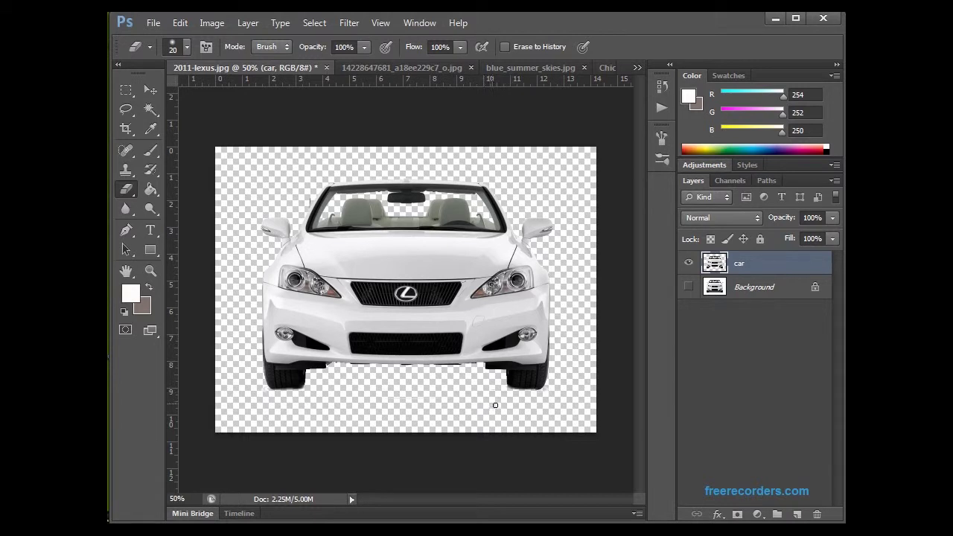
key("bracketleft")
left_click(377, 68)
Float the 2011-lexus.jpg window and drag the car layer onto the street photo with the Move tool
left_click(215, 66)
left_click_drag(214, 67, 655, 95)
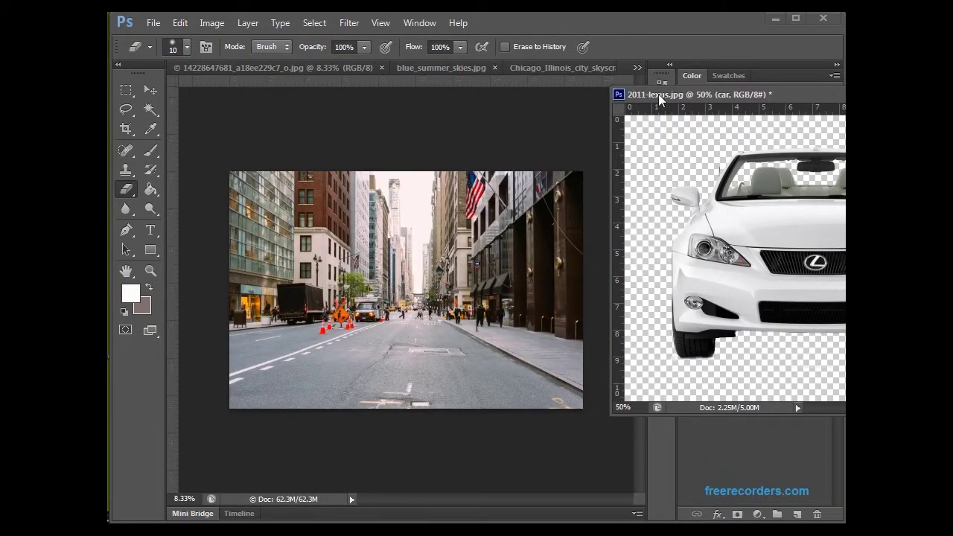
left_click(150, 89)
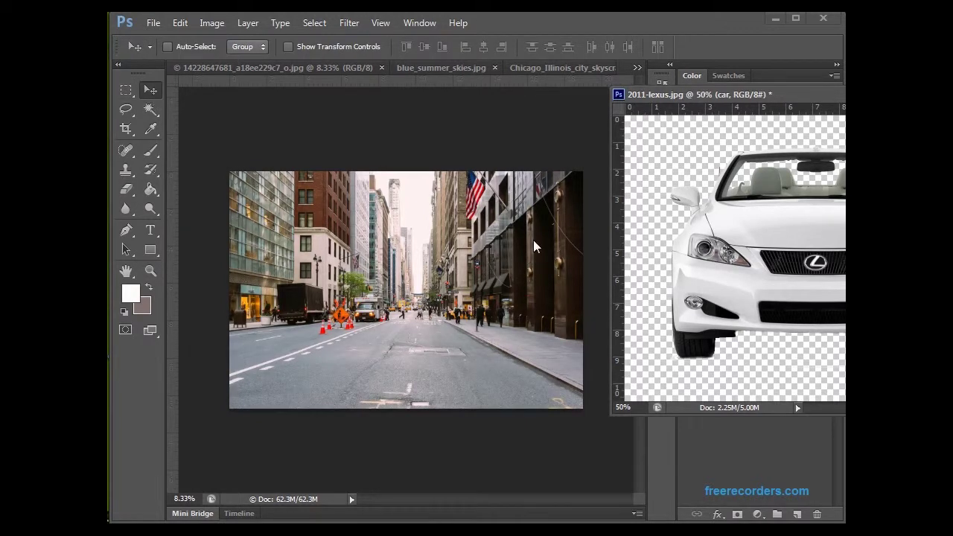
left_click_drag(758, 266, 720, 265)
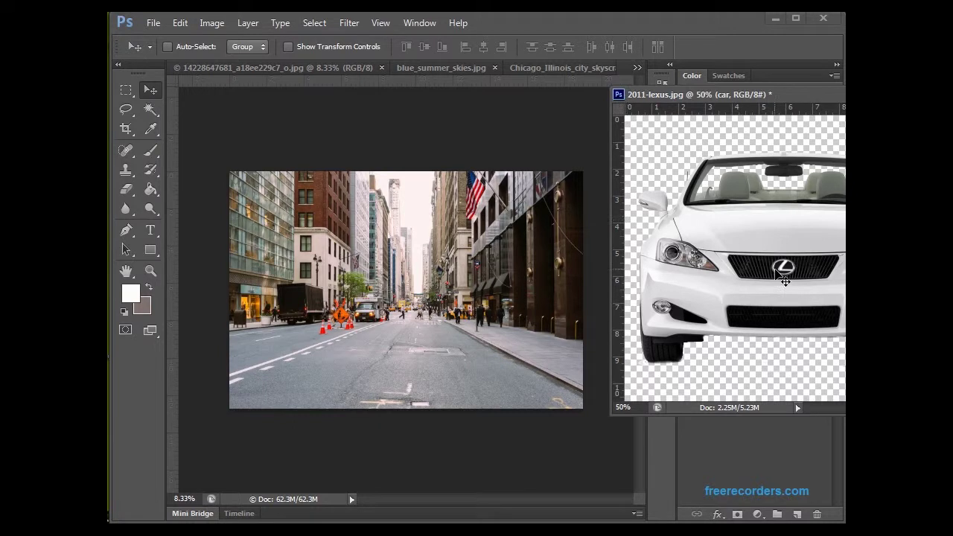
left_click_drag(675, 96, 450, 65)
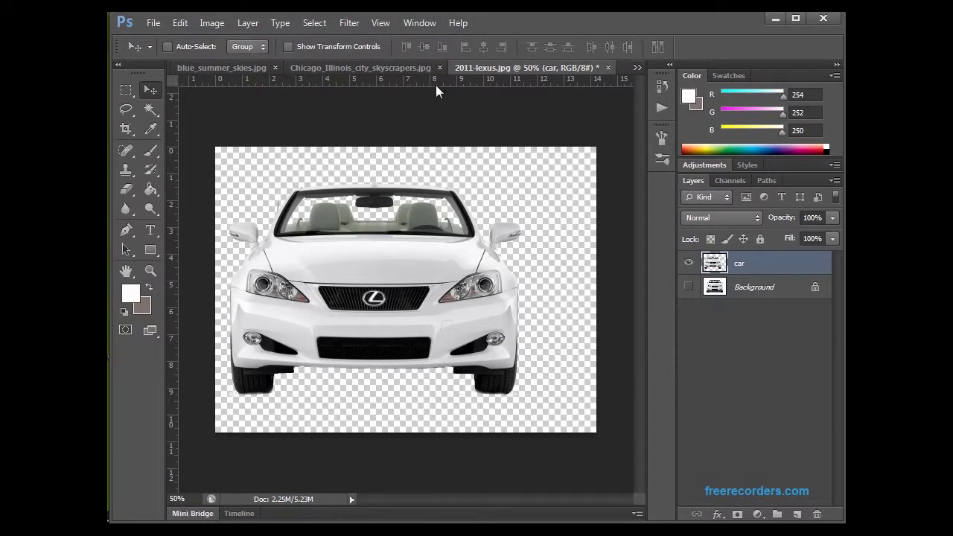
left_click_drag(470, 67, 675, 103)
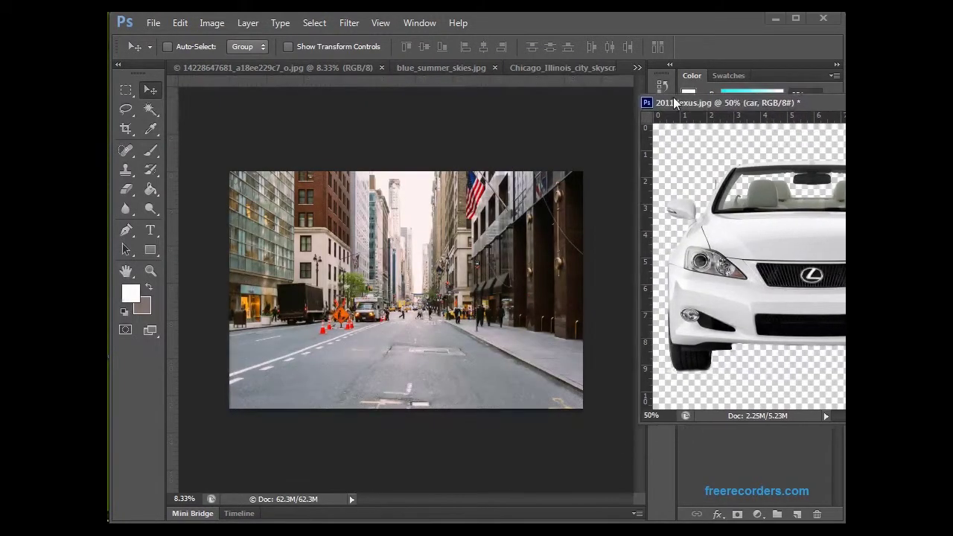
left_click_drag(739, 255, 403, 370)
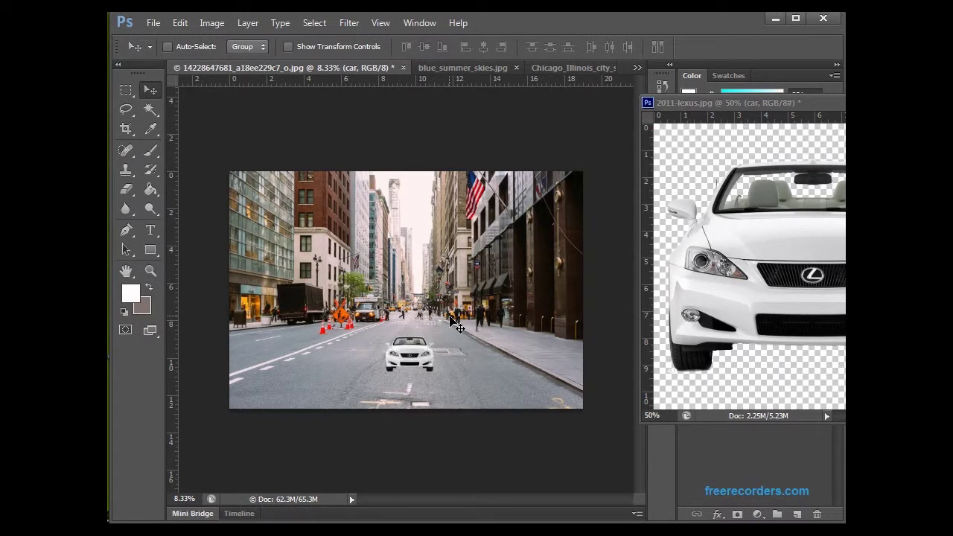
left_click_drag(691, 102, 418, 72)
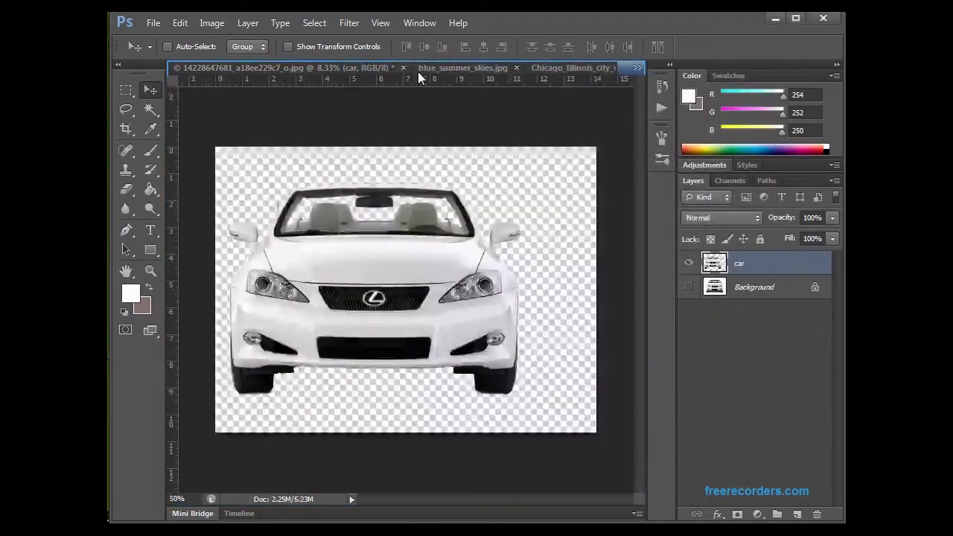
left_click(198, 66)
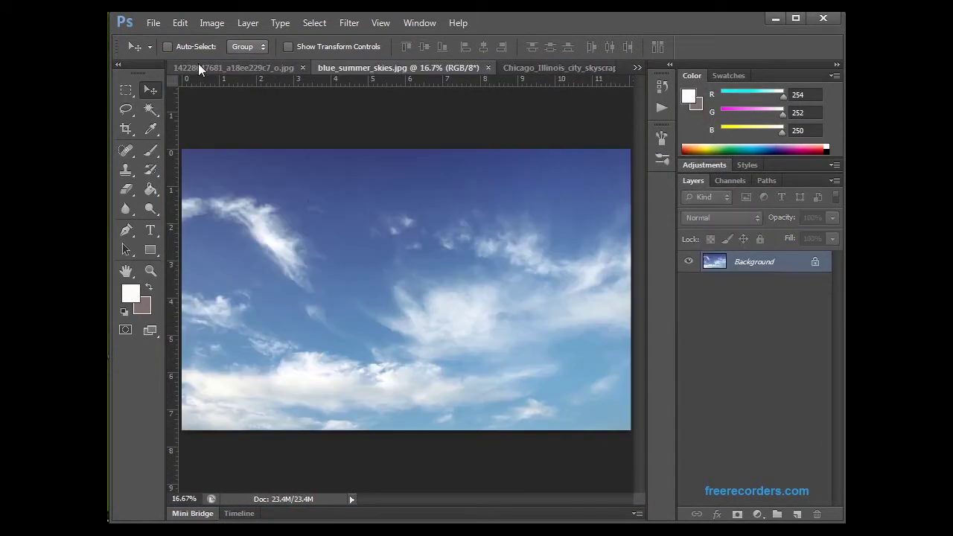
left_click(550, 66)
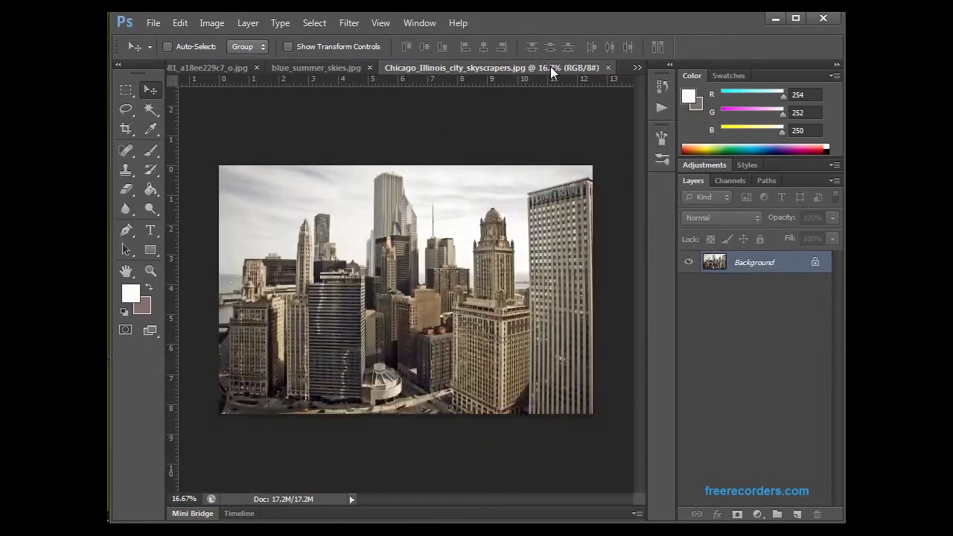
left_click(635, 67)
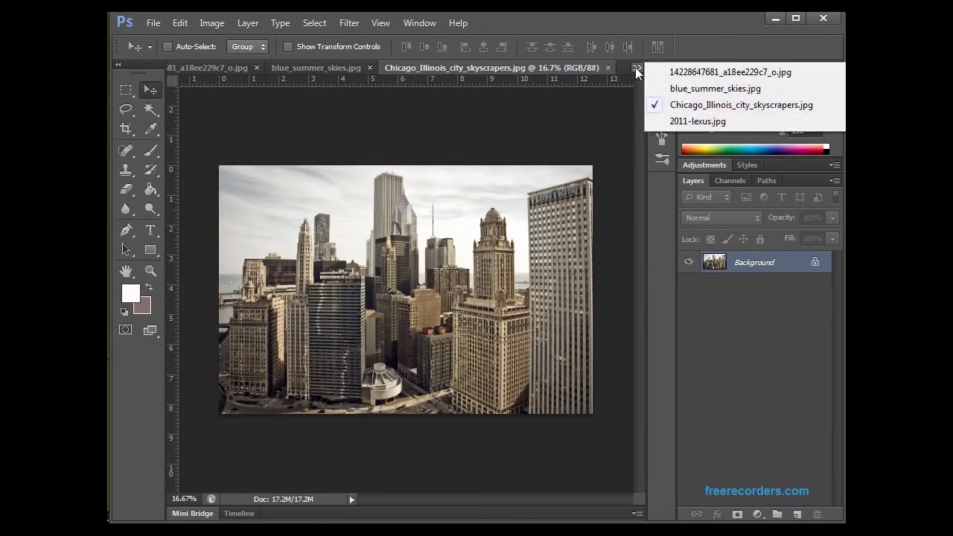
left_click(673, 72)
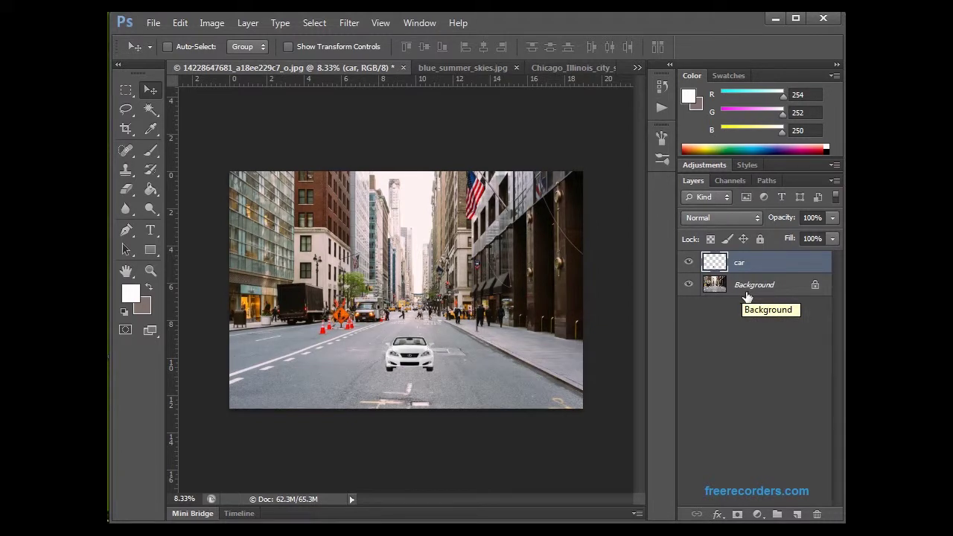
Duplicate the Background layer, hide the original, then move the car slightly up the road
right_click(736, 286)
left_click(747, 320)
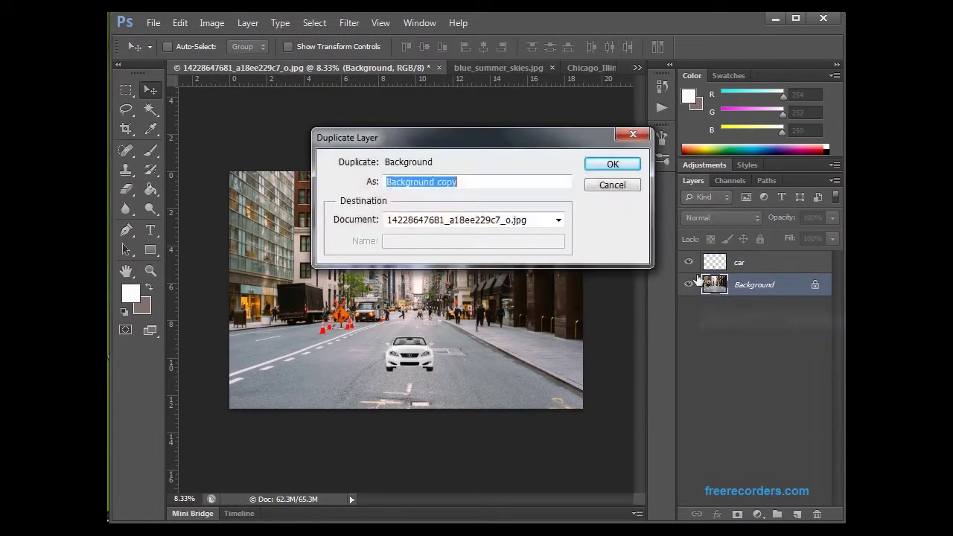
left_click(610, 164)
left_click(690, 307)
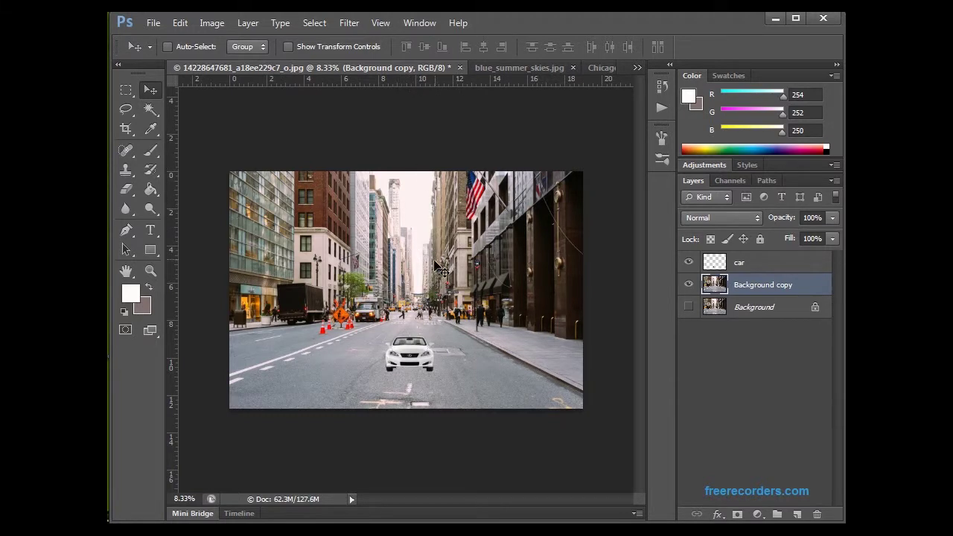
left_click(759, 267)
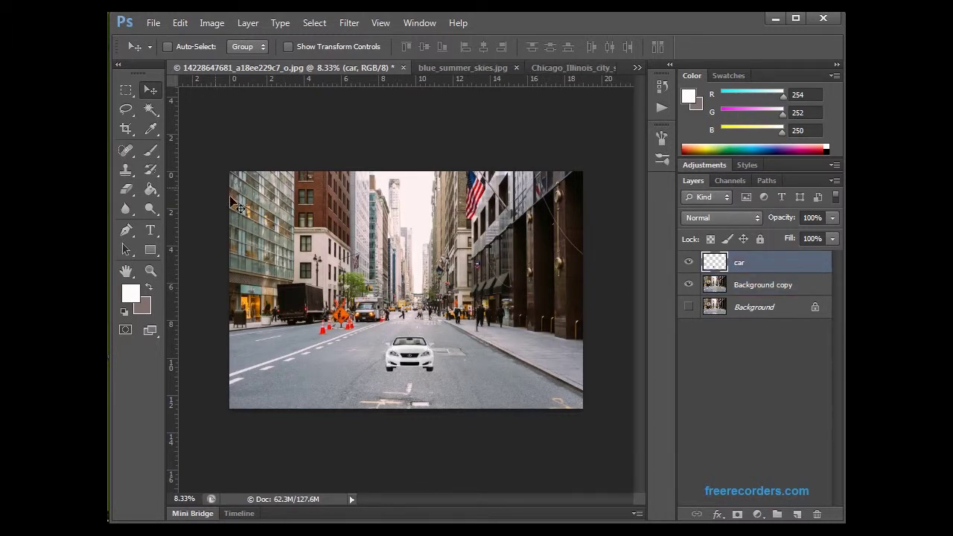
left_click_drag(388, 356, 405, 345)
Free-transform the car up to about 350% and drag it down into the street's foreground
key("ctrl+t")
mouse_move(443, 332)
left_mouse_down()
mouse_move(484, 310)
mouse_move(458, 332)
left_mouse_up()
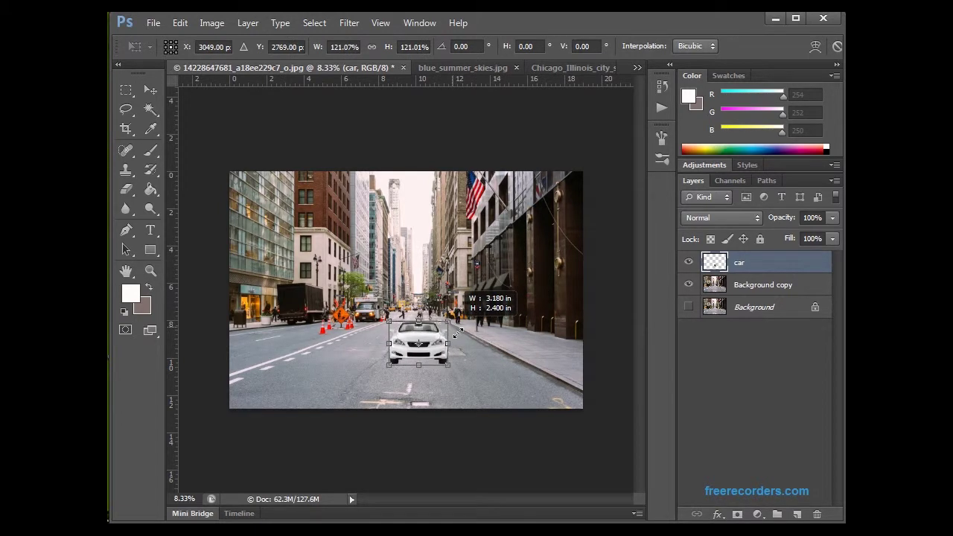
left_click_drag(457, 332, 457, 333)
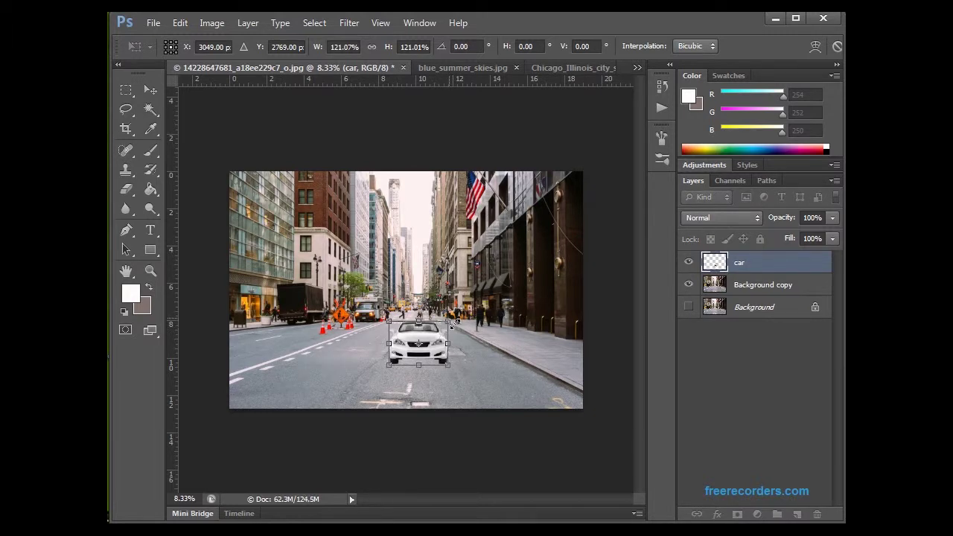
mouse_move(453, 323)
left_mouse_down()
mouse_move(469, 304)
mouse_move(476, 313)
mouse_move(439, 318)
mouse_move(458, 314)
mouse_move(449, 318)
left_mouse_up()
key("ctrl+z")
left_click_drag(455, 325, 543, 288)
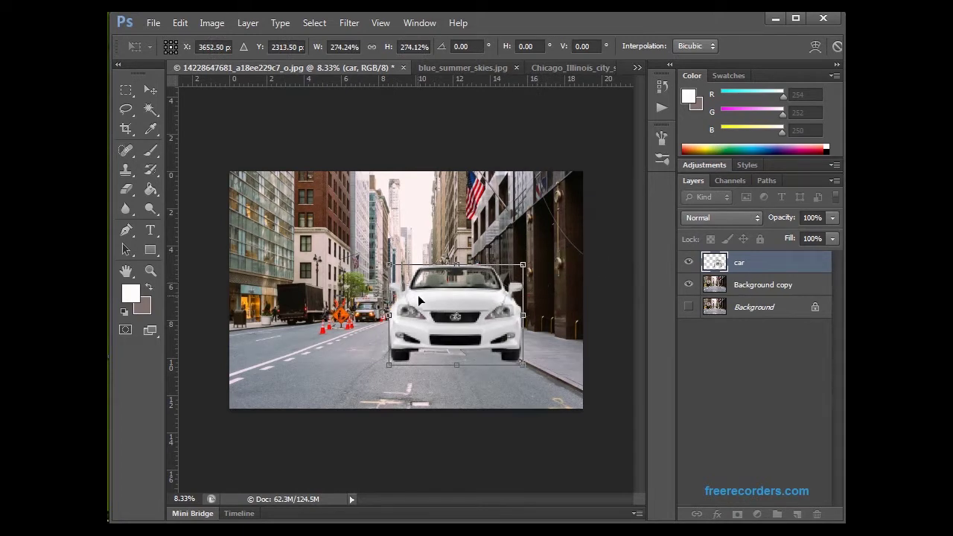
left_click_drag(432, 293, 323, 313)
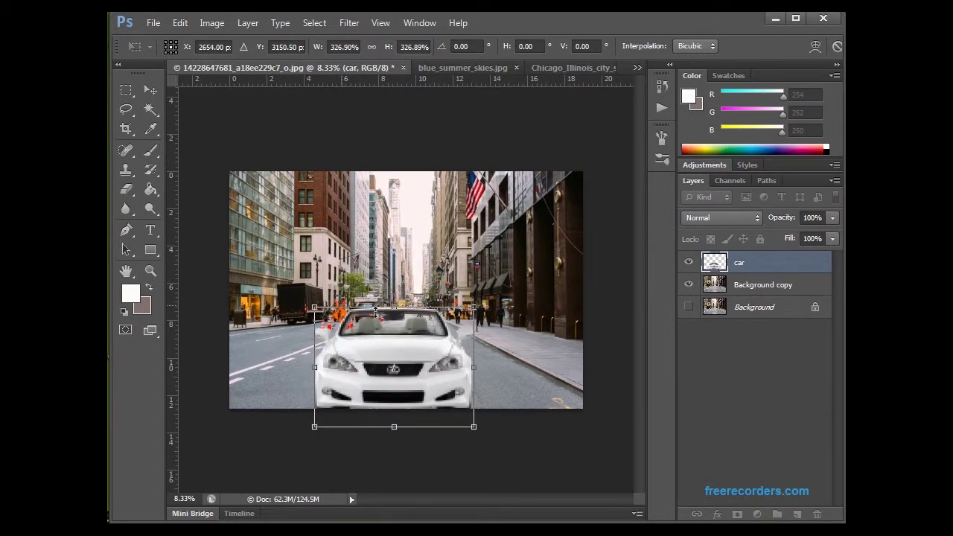
left_click_drag(477, 305, 499, 296)
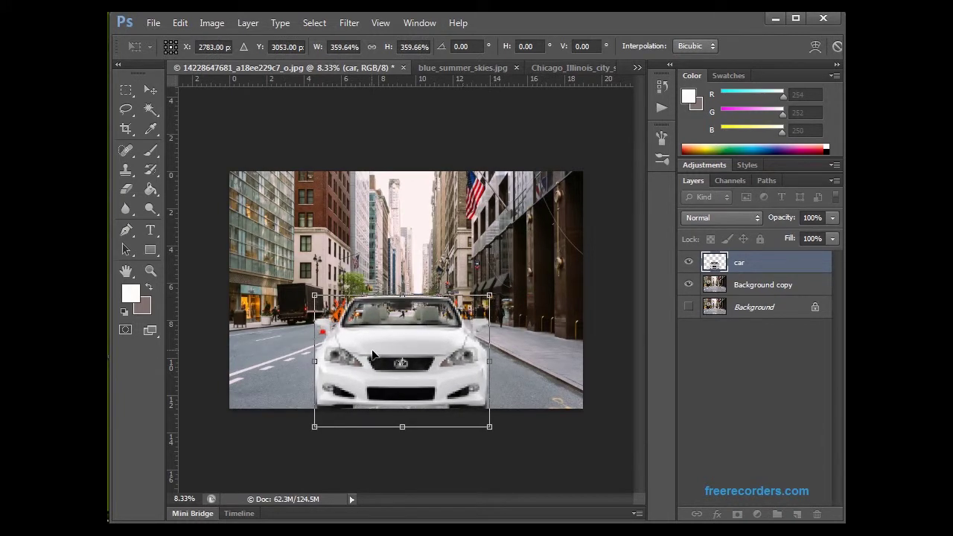
mouse_move(375, 337)
left_mouse_down()
mouse_move(378, 324)
mouse_move(381, 340)
left_mouse_up()
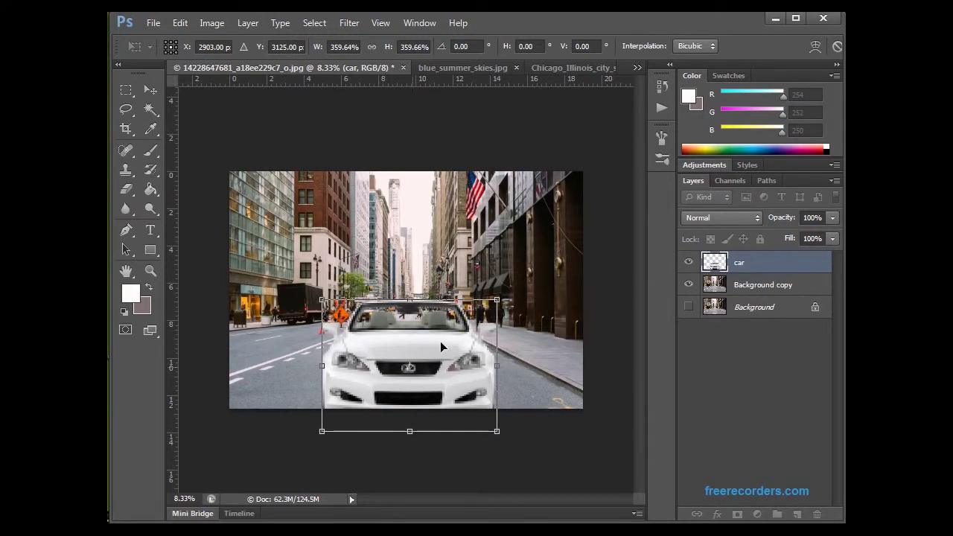
left_click(150, 93)
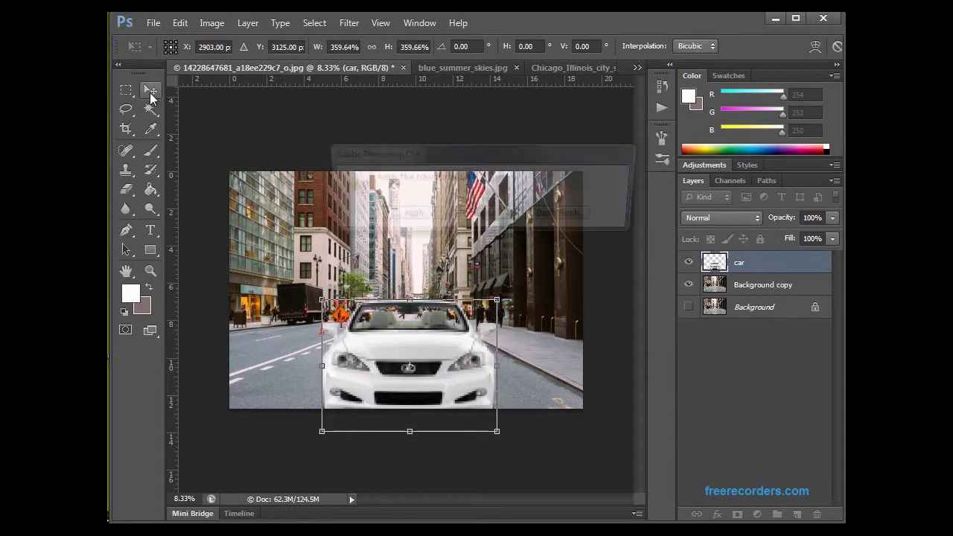
Apply the car's transform, nudge it with Shift+arrow keys, and select the Background copy layer
left_click(417, 221)
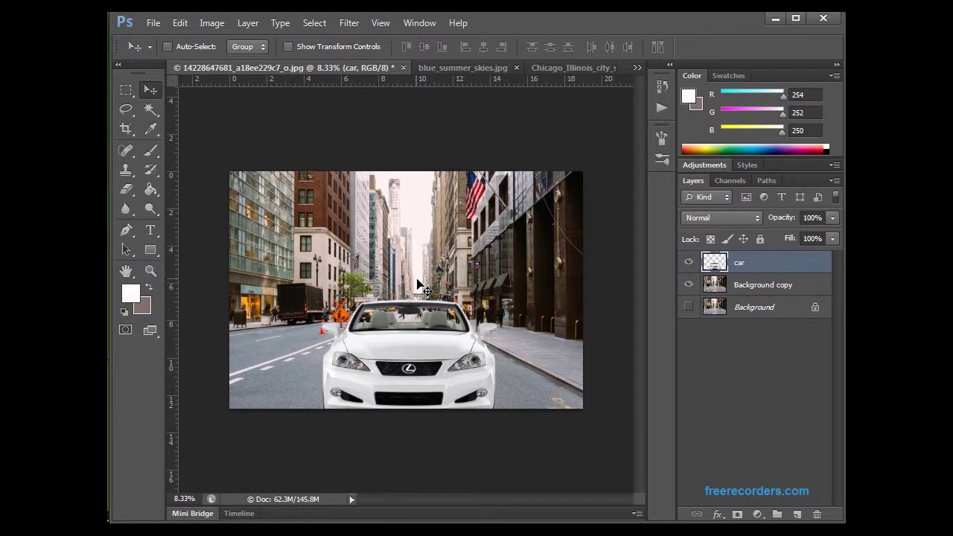
key("shift+Left")
key("shift+Left")
key("shift+Left")
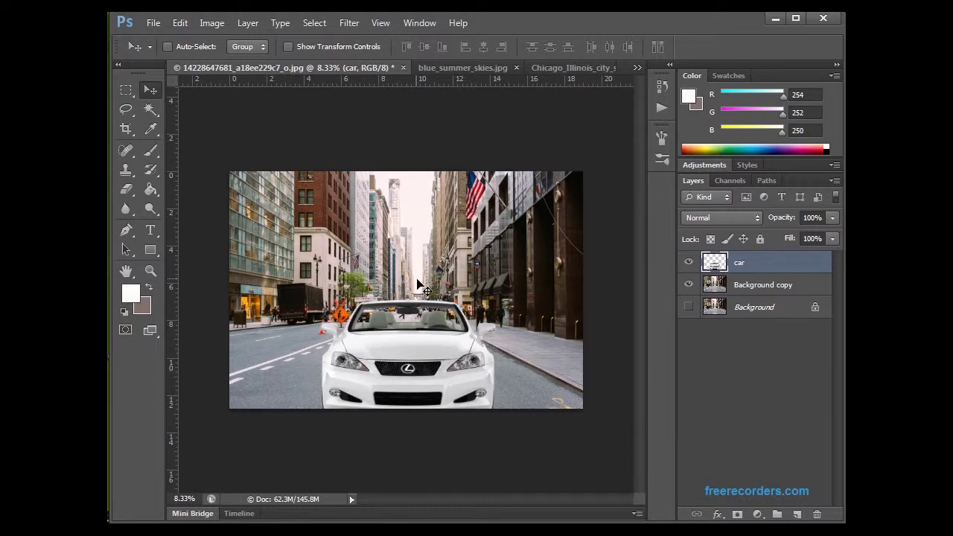
key("shift+Right")
key("shift+Up")
key("shift+Up")
key("shift+Up")
key("shift+Up")
key("shift+Up")
key("shift+Up")
key("shift+Up")
key("shift+Up")
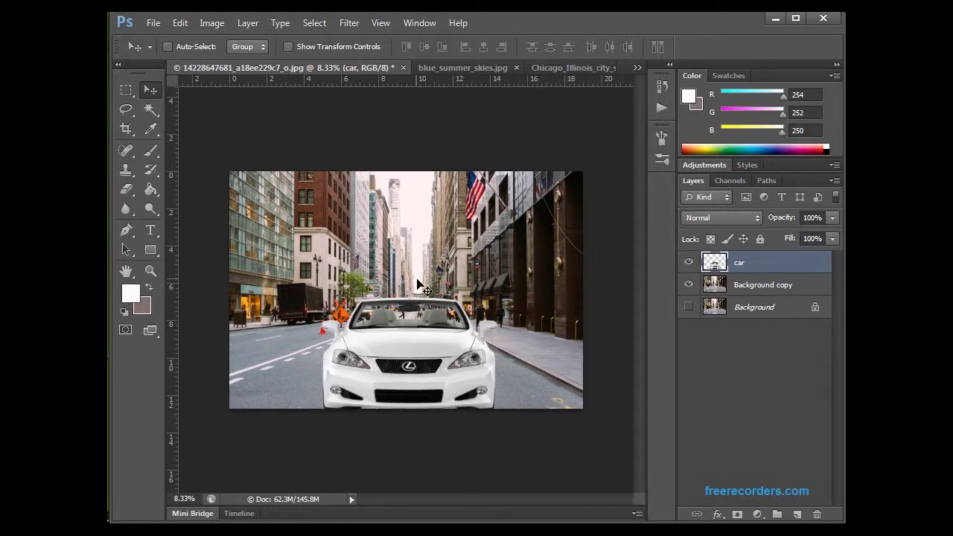
key("shift+Down")
key("shift+Down")
key("shift+Down")
key("shift+Down")
key("shift+Down")
key("shift+Down")
key("shift+Down")
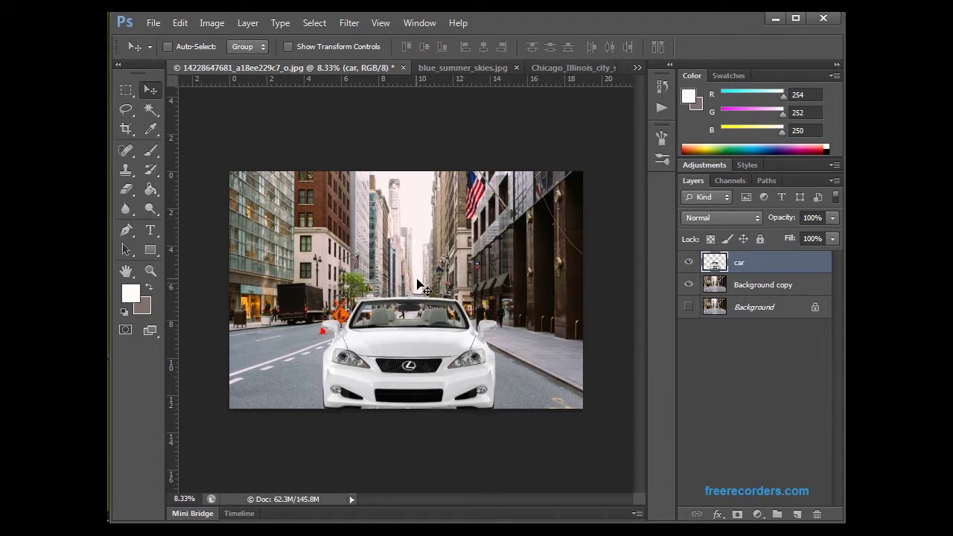
key("shift+Right")
key("shift+Right")
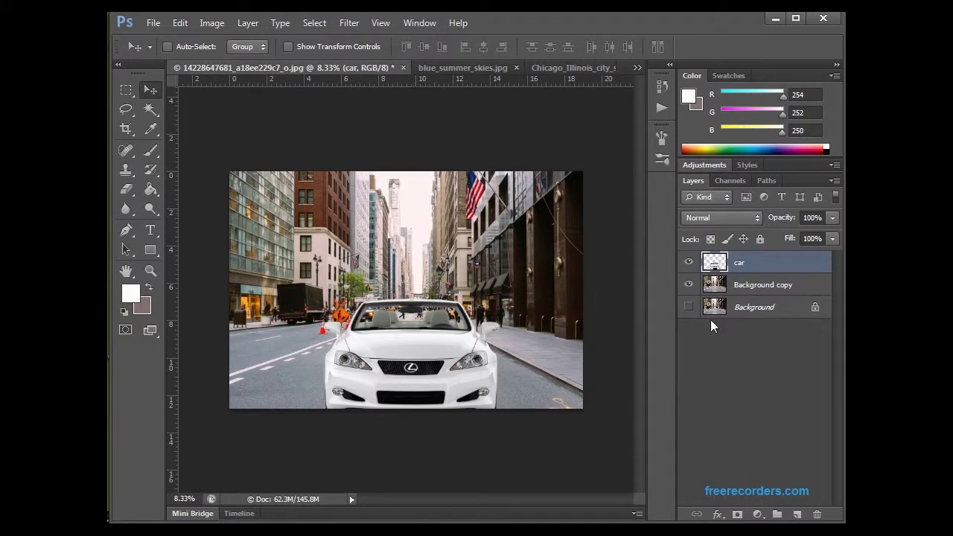
left_click(762, 289)
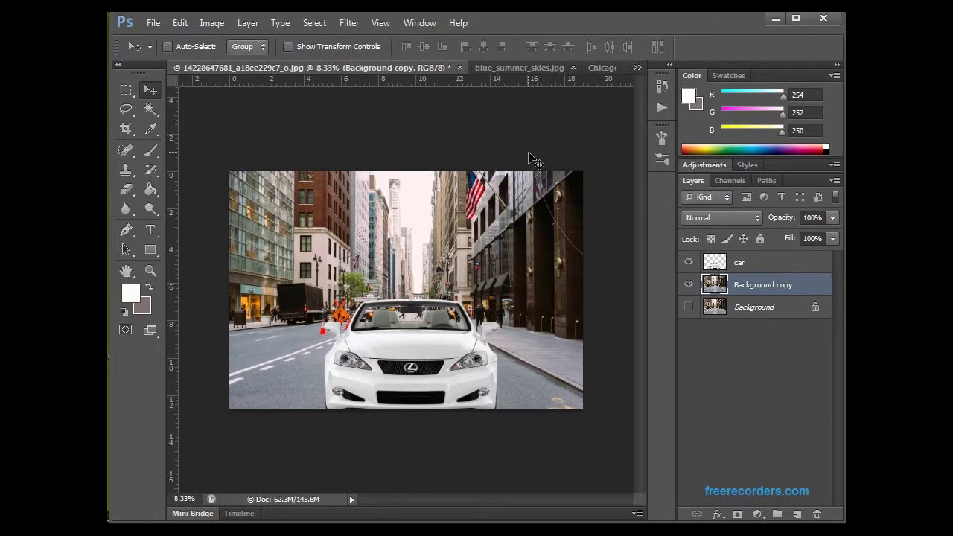
left_click(150, 110)
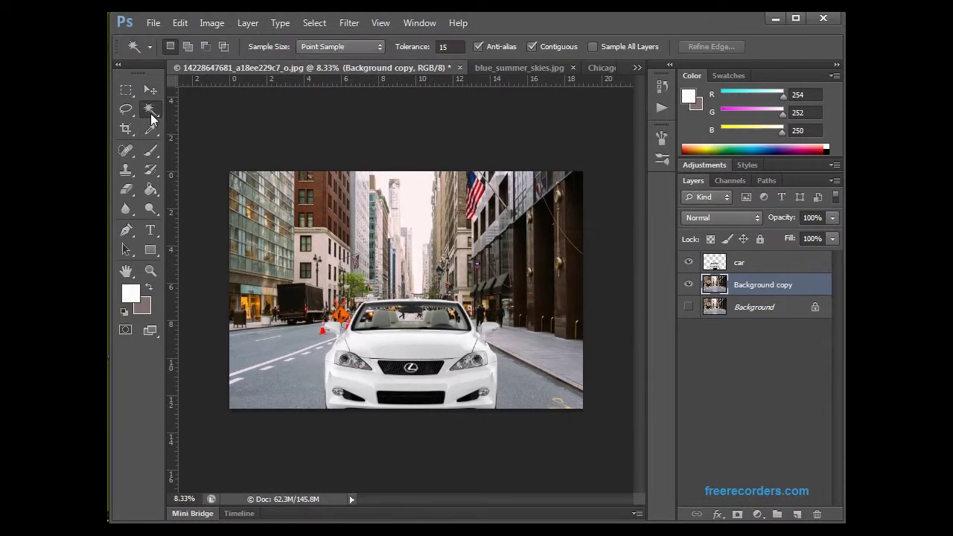
Select the pale sky between the buildings with Magic Wand tolerance 1 and delete it
left_click(423, 194)
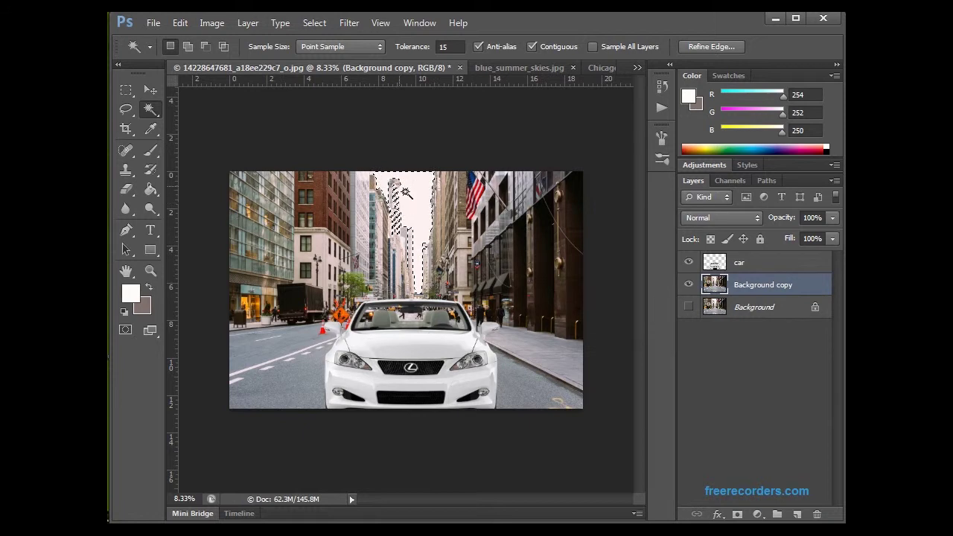
left_click(421, 49)
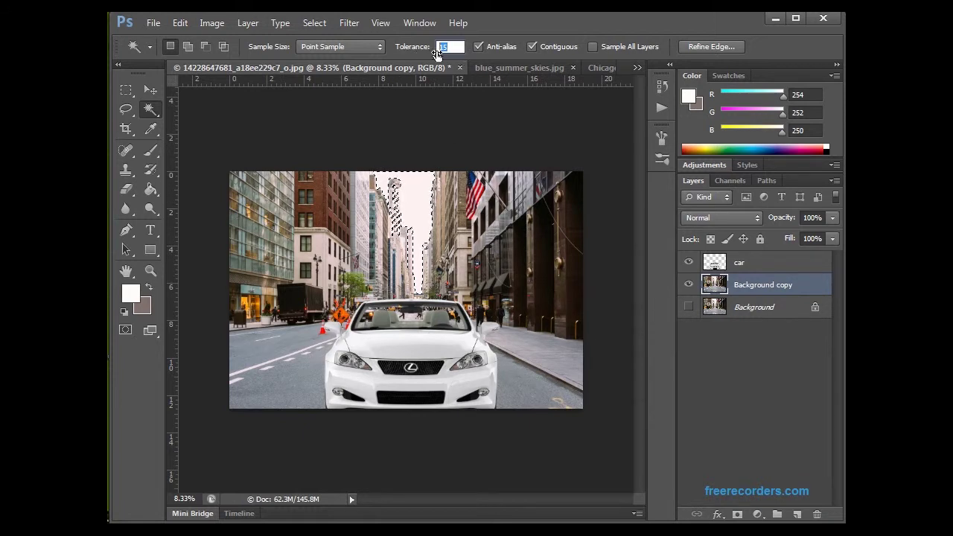
type("10")
left_click(454, 120)
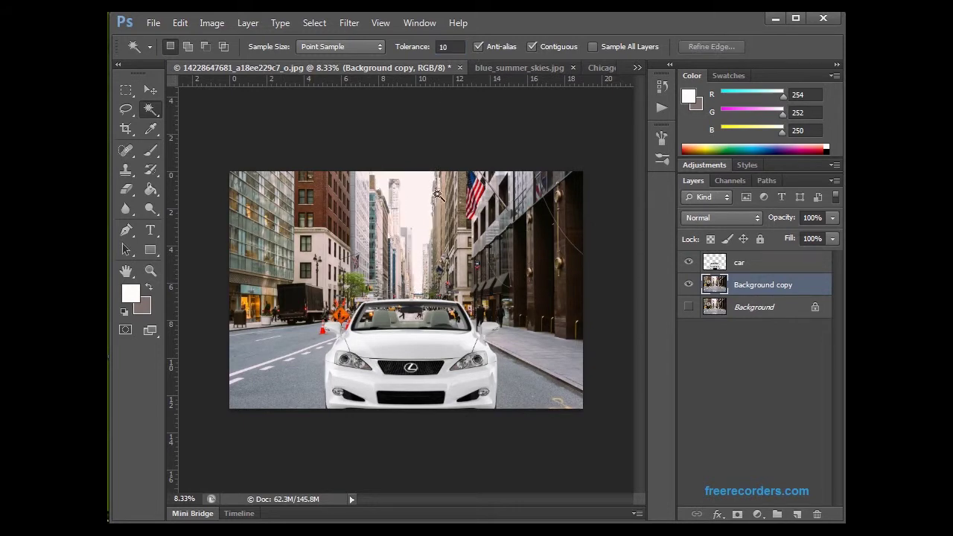
left_click(433, 211)
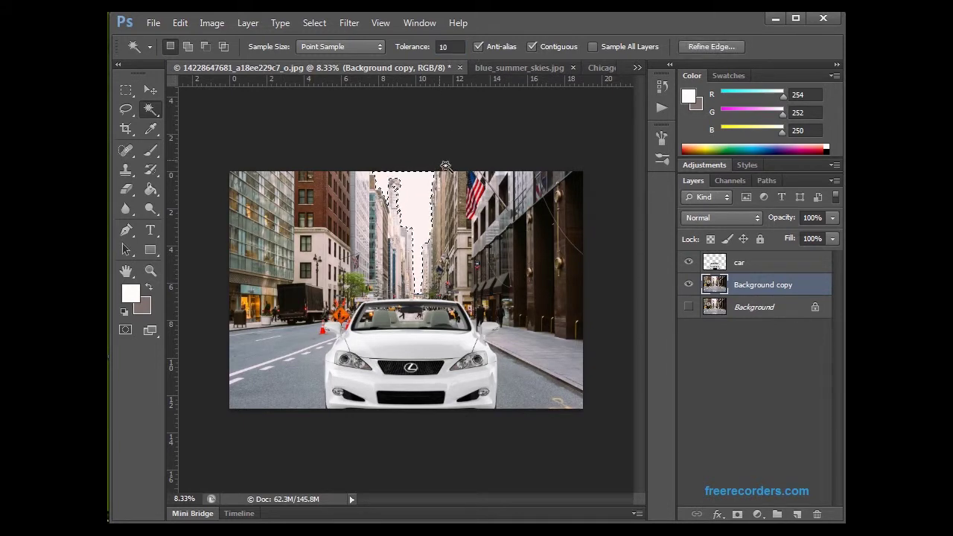
left_click(452, 48)
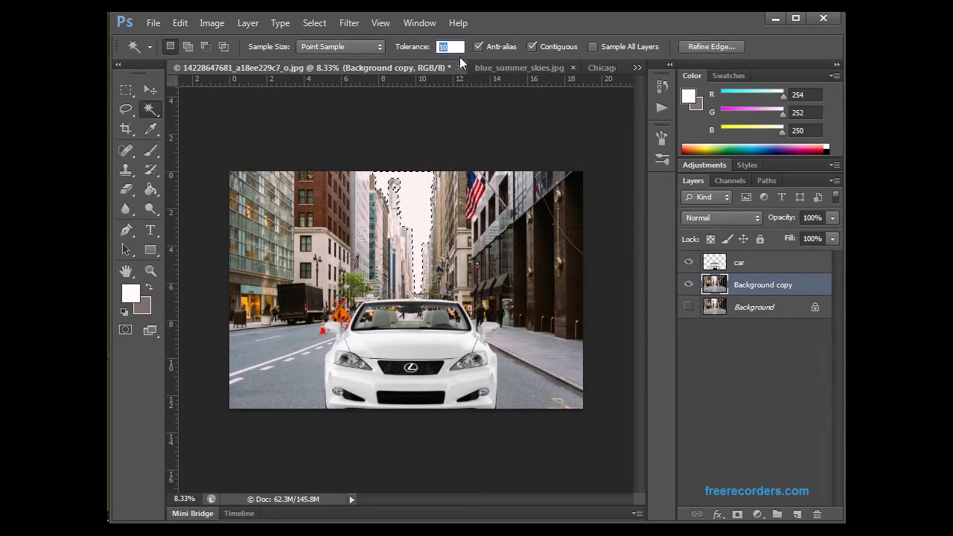
type("1")
left_click(472, 142)
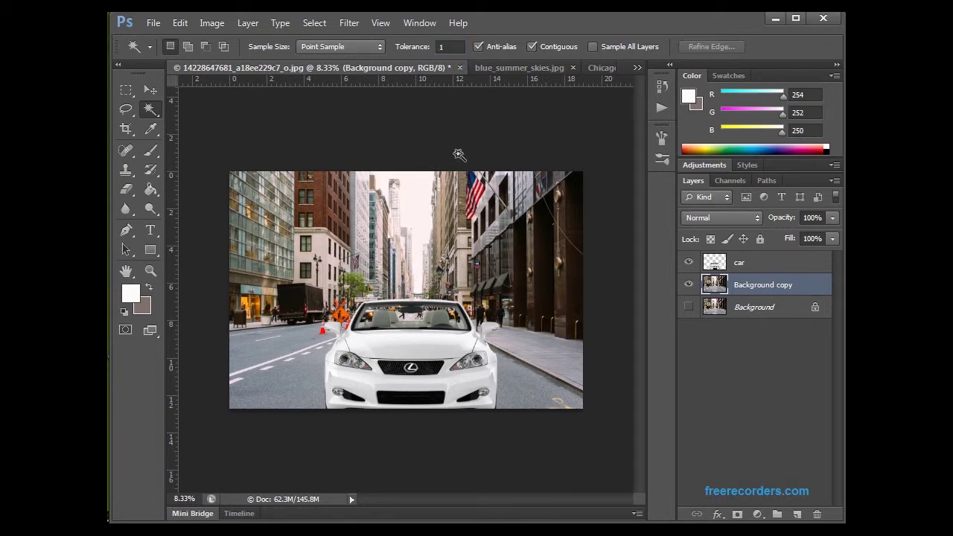
left_click(428, 206)
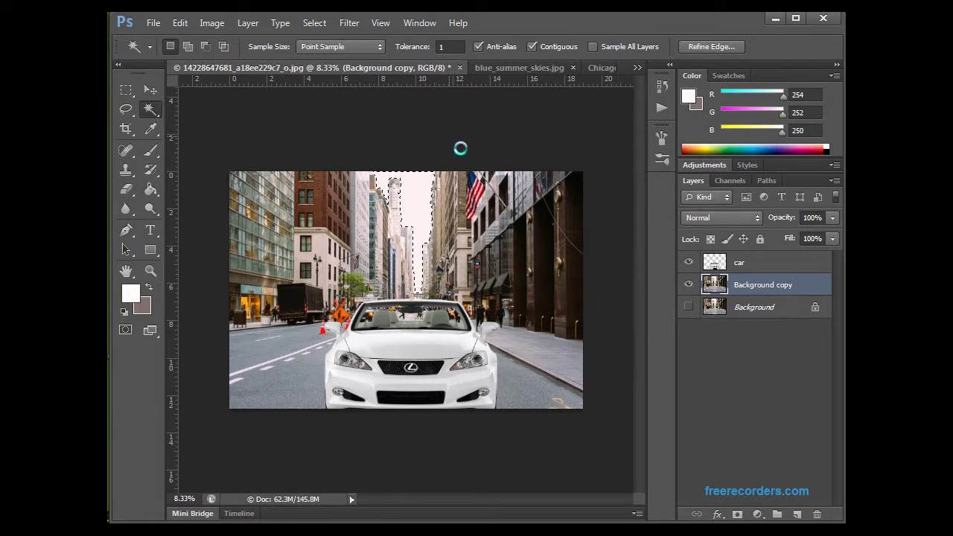
key("ctrl+d")
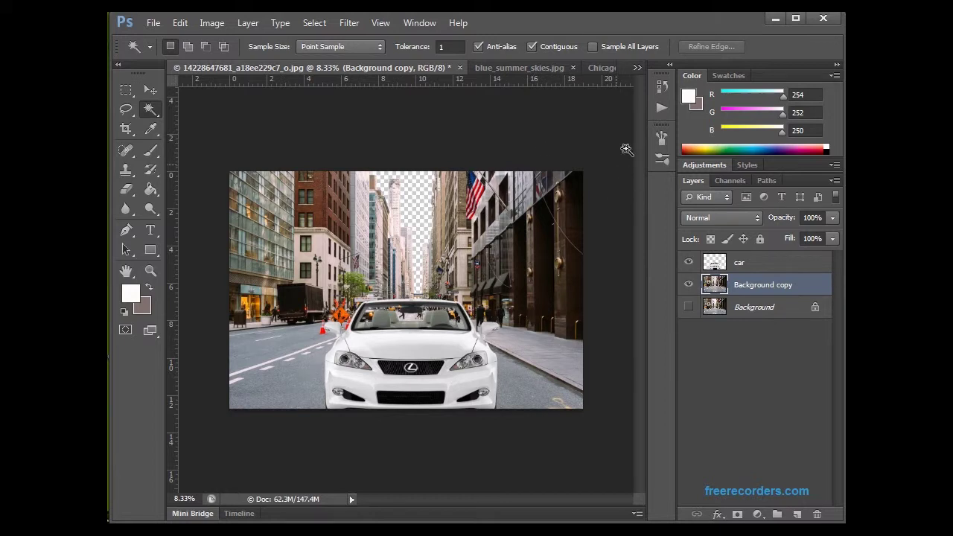
left_click(523, 67)
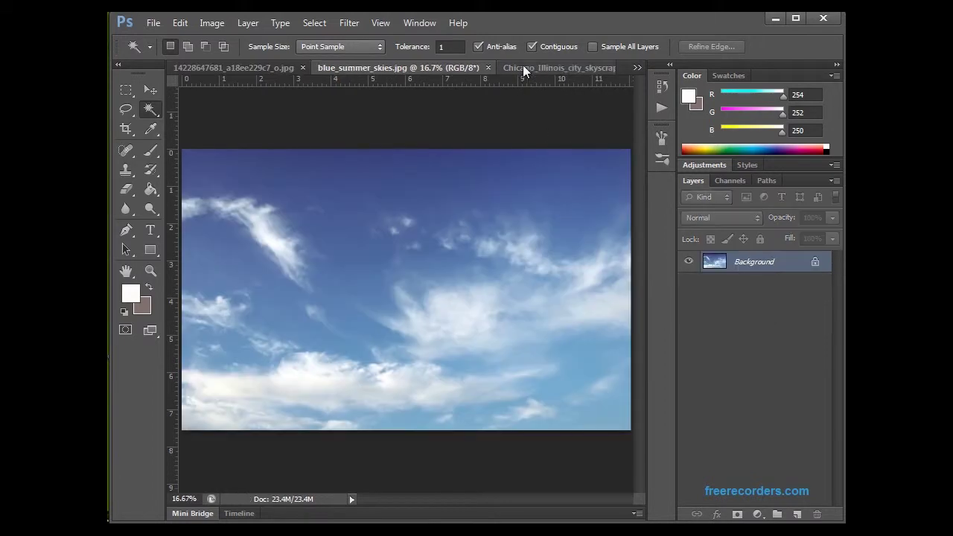
Float blue_summer_skies.jpg and drag it into the street composite as Layer 1
left_click_drag(412, 68, 674, 102)
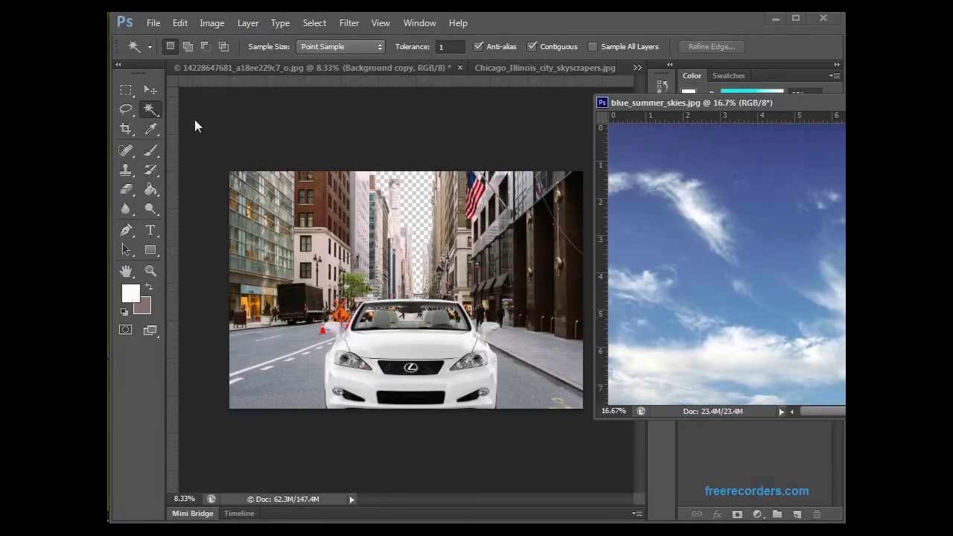
left_click(151, 89)
left_click_drag(765, 265, 414, 279)
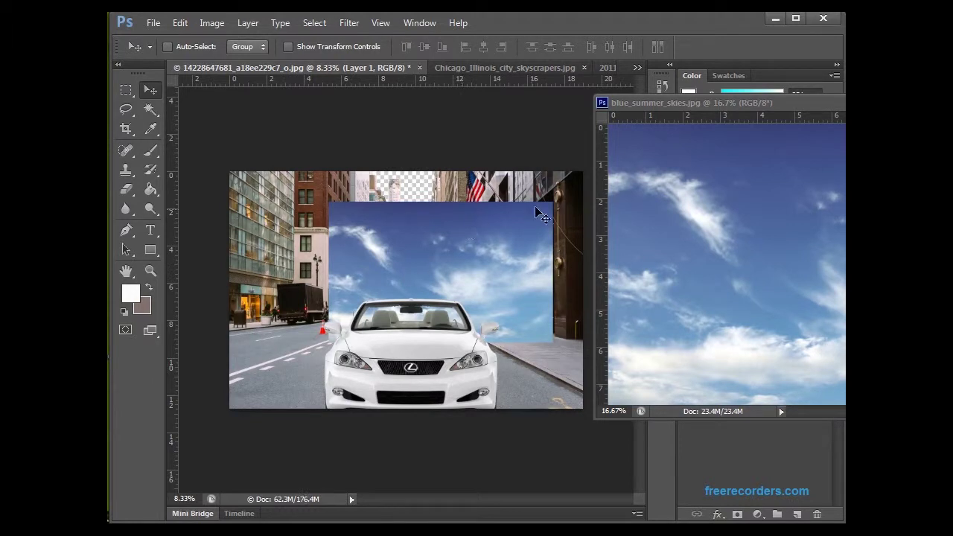
left_click_drag(661, 106, 445, 73)
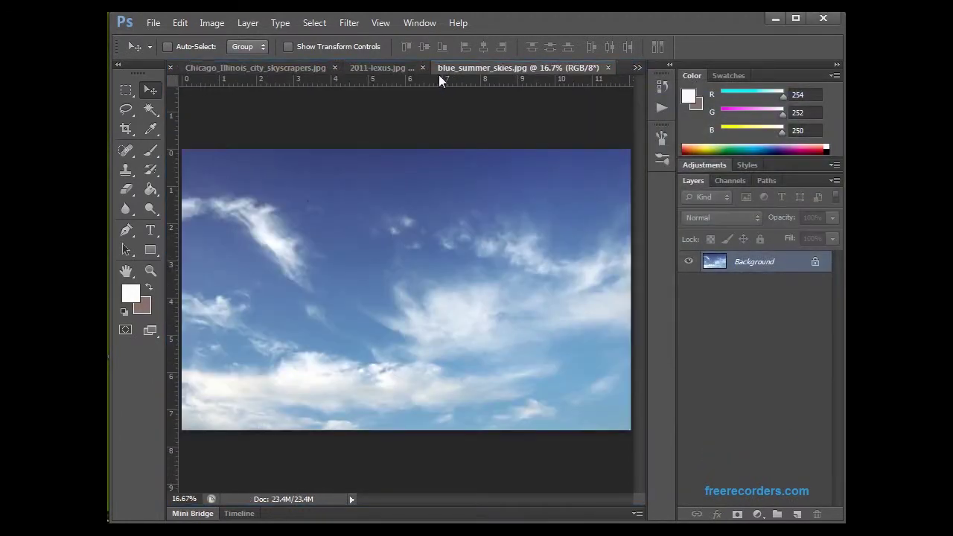
Cycle through the open documents and return to the street composite
left_click(280, 67)
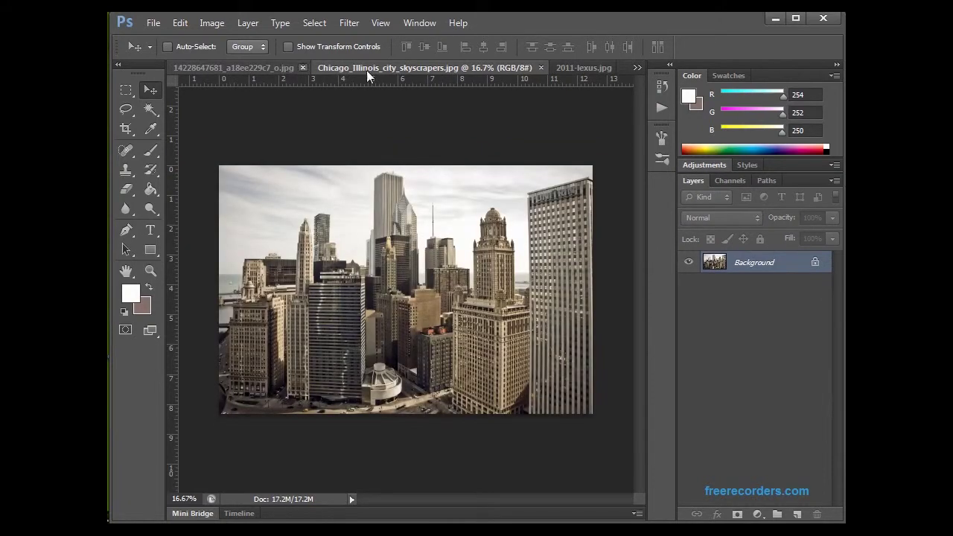
left_click(583, 67)
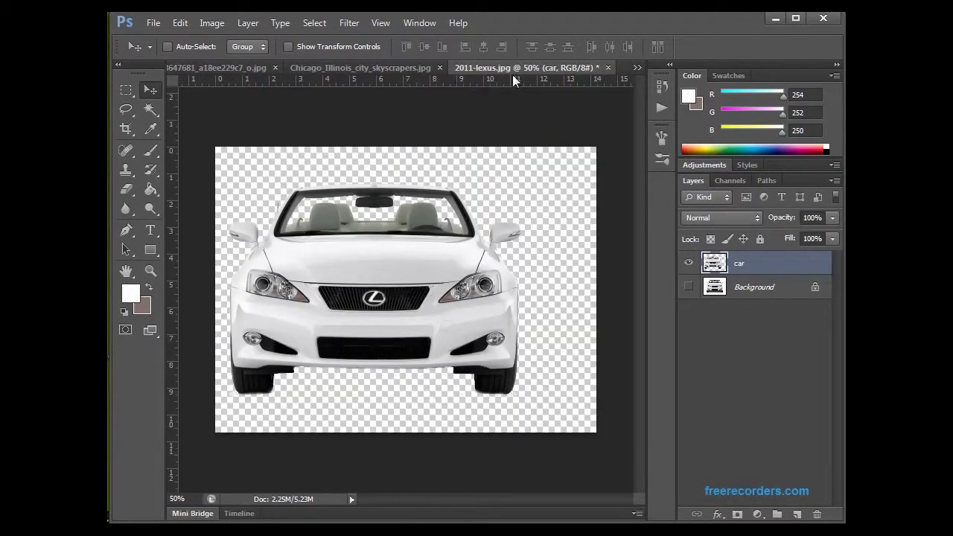
left_click(636, 68)
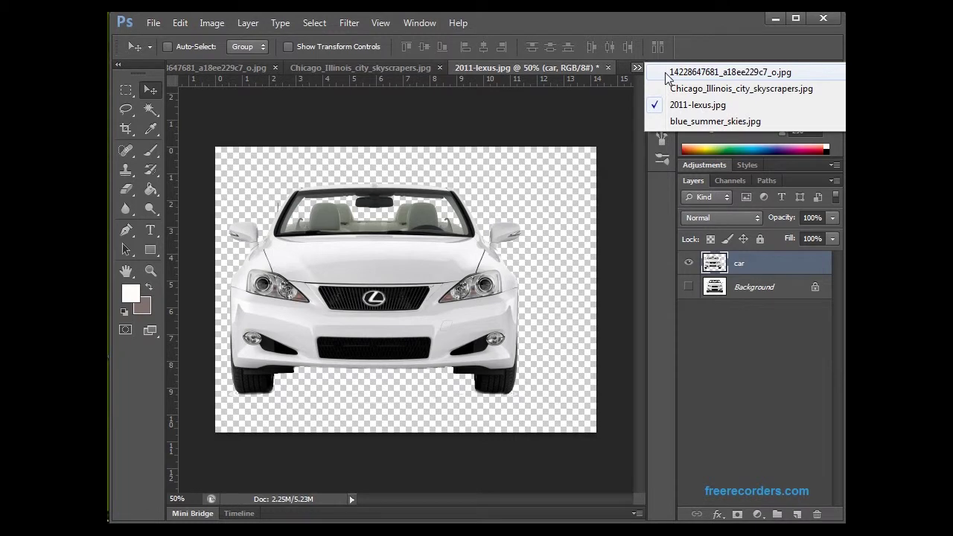
left_click(666, 67)
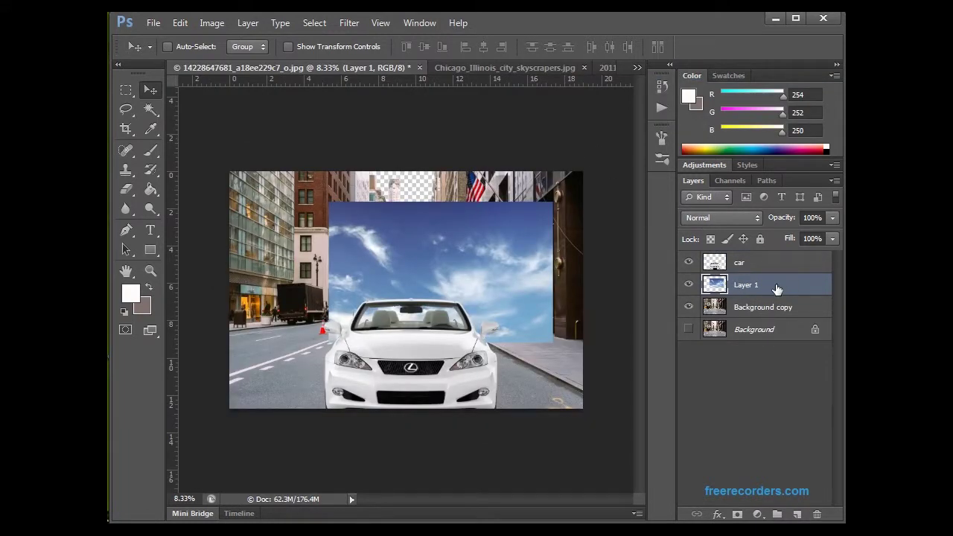
Move the sky layer below Background copy, enlarge it to about 144%, and shift it into the building gap
left_click_drag(768, 296, 761, 317)
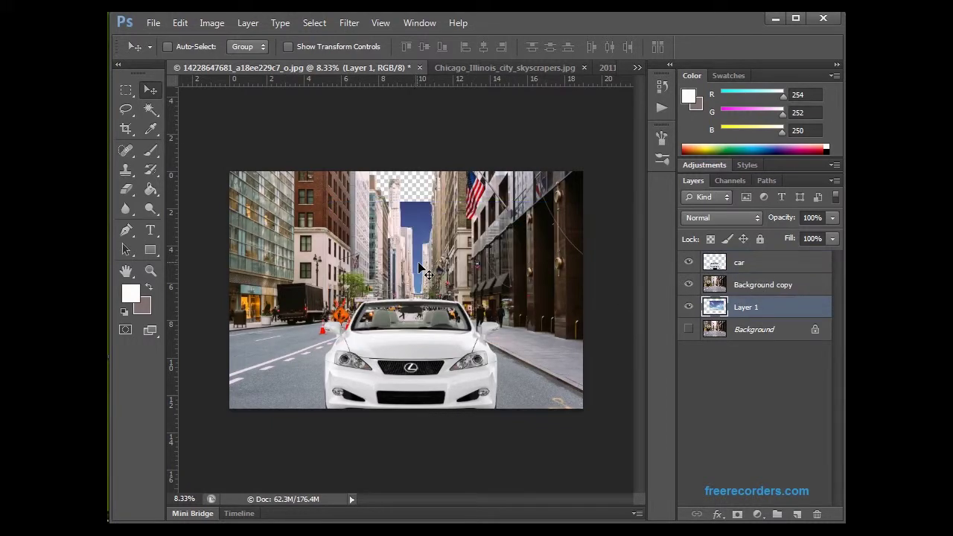
mouse_move(423, 206)
left_mouse_down()
mouse_move(419, 165)
mouse_move(407, 200)
left_mouse_up()
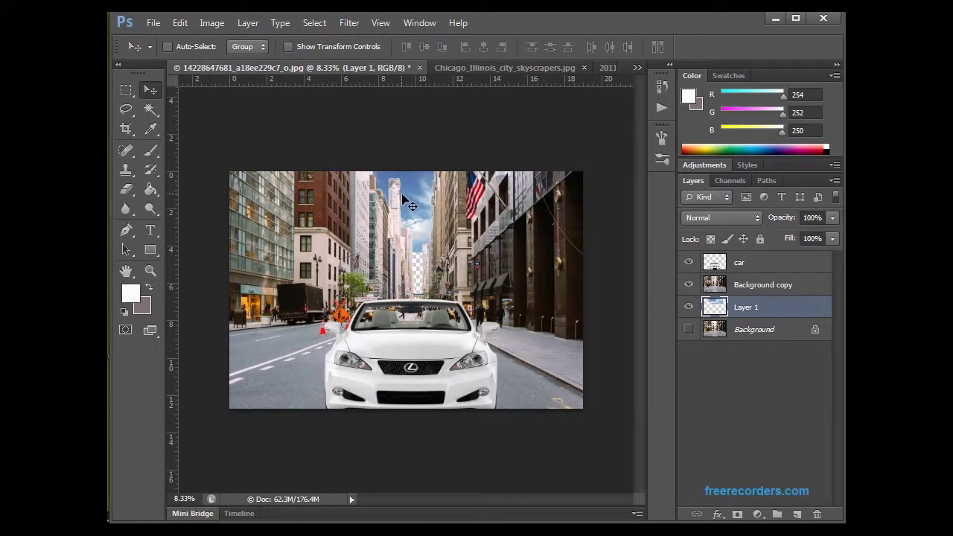
key("ctrl+t")
left_click_drag(315, 253, 250, 362)
left_click_drag(413, 240, 476, 260)
left_click(152, 91)
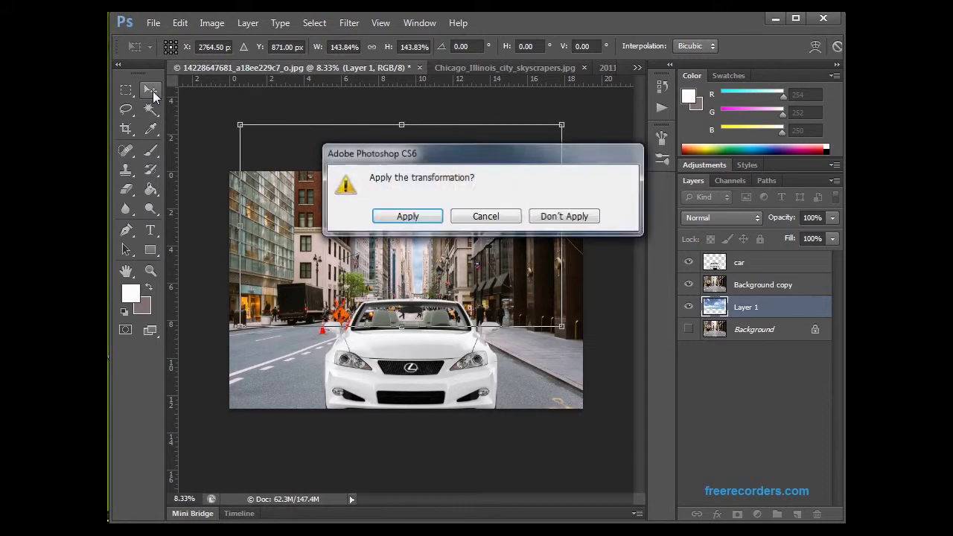
left_click(413, 216)
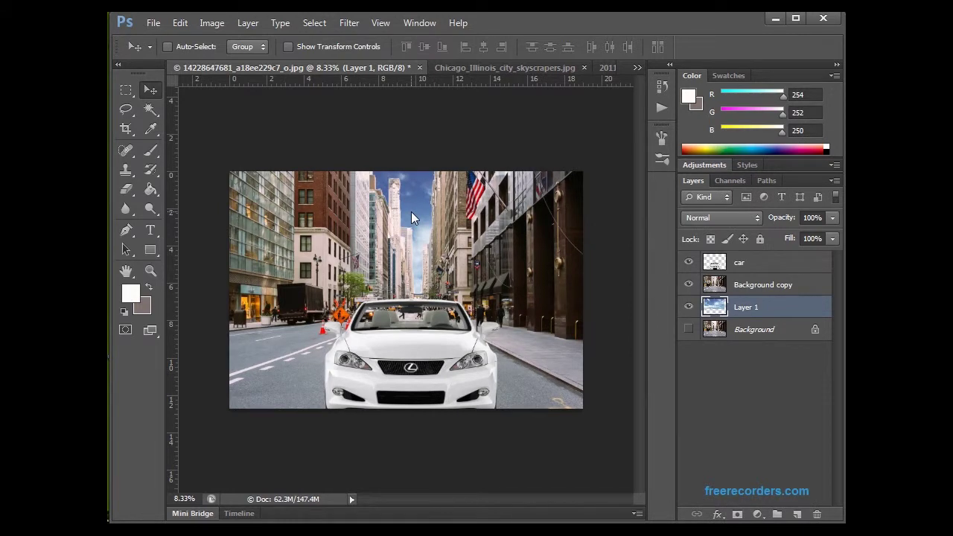
Select Background copy and switch to the Eraser, enlarging its brush to 60
left_click(754, 294)
left_click(126, 189)
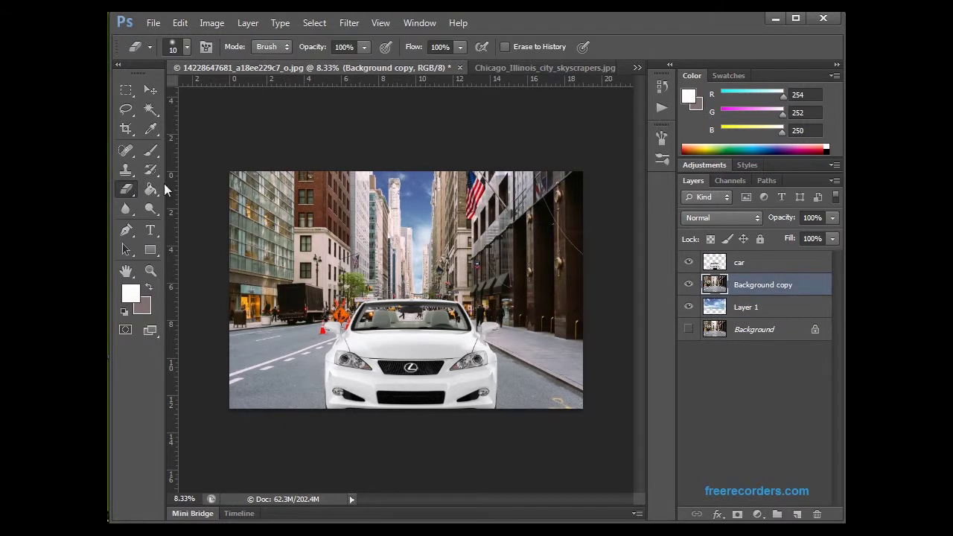
key("bracketright")
key("bracketright")
key("bracketright")
left_click(212, 23)
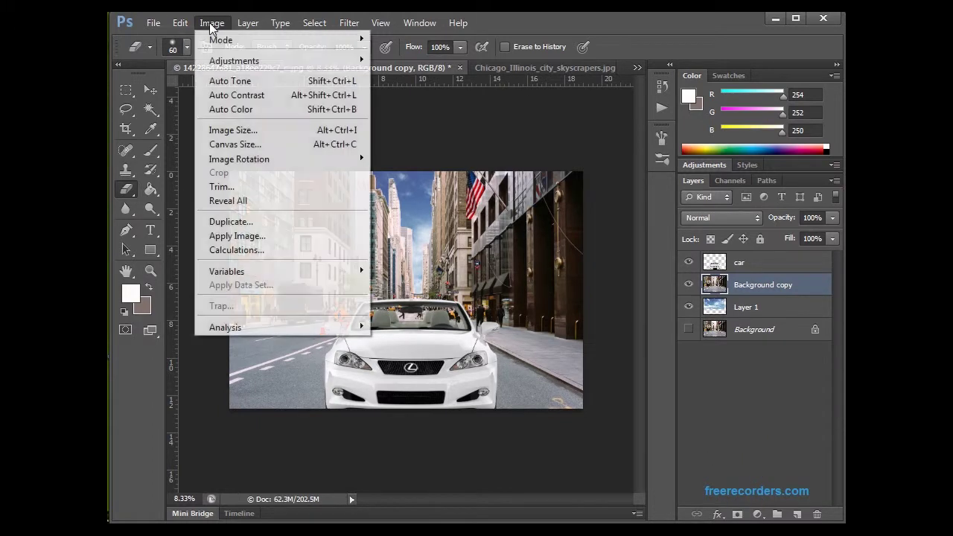
Add a Curves adjustment layer from the Layers panel
mouse_move(231, 63)
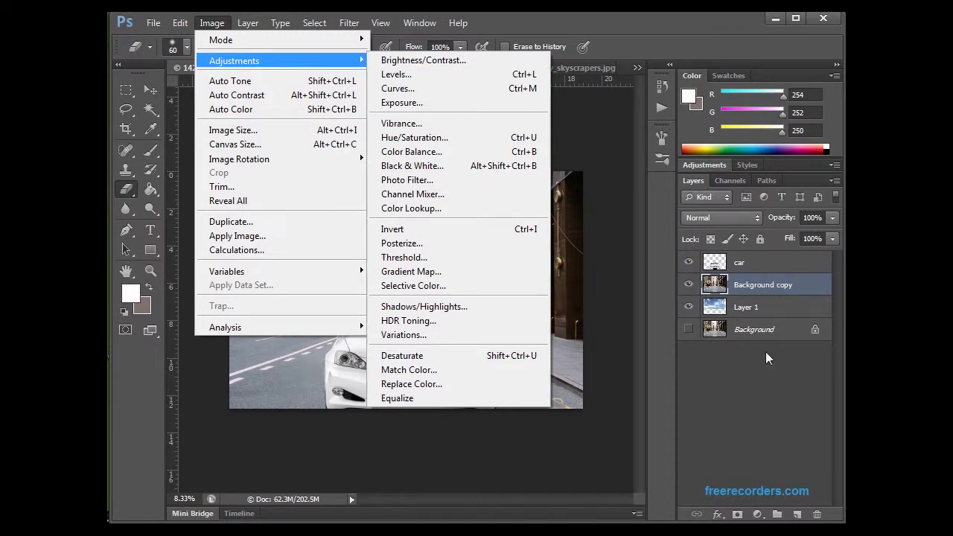
left_click(783, 388)
left_click(757, 513)
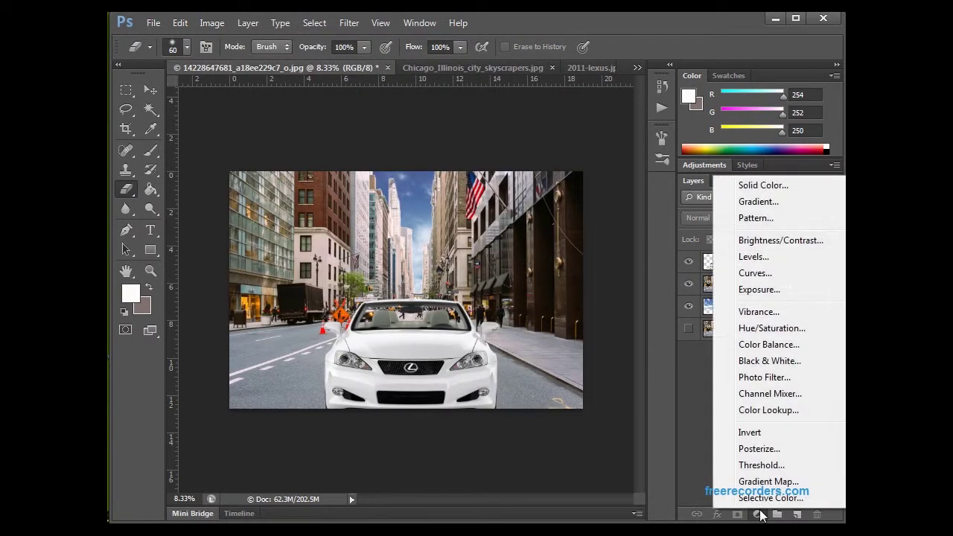
left_click(754, 272)
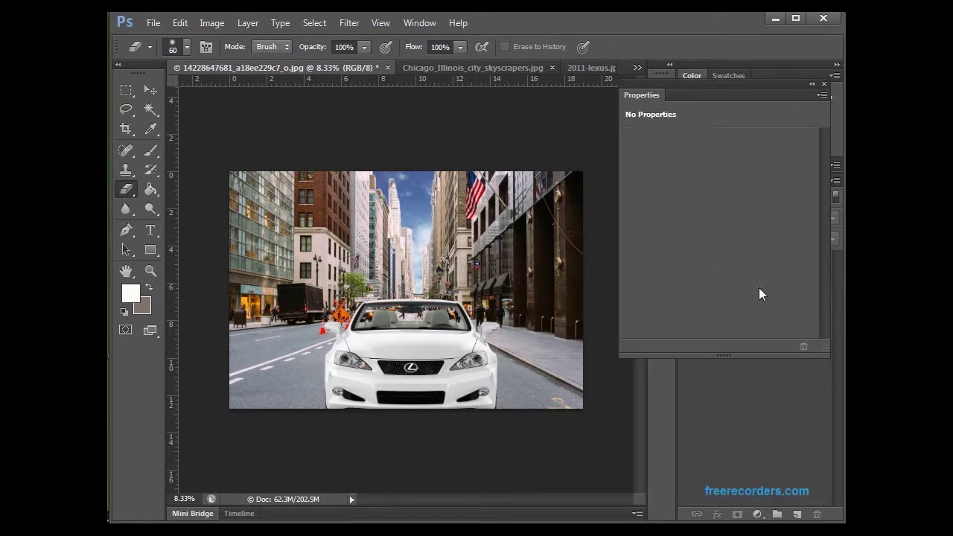
left_click(208, 25)
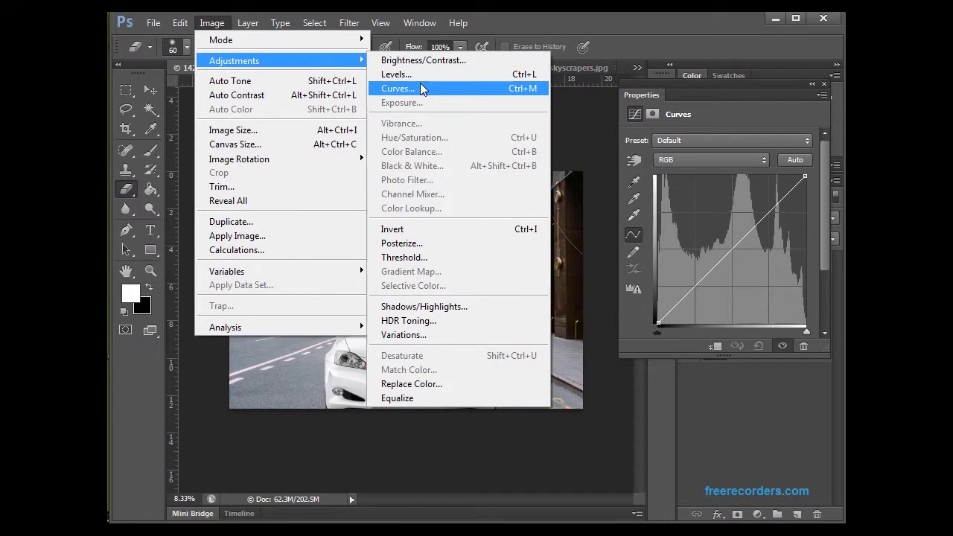
left_click(198, 25)
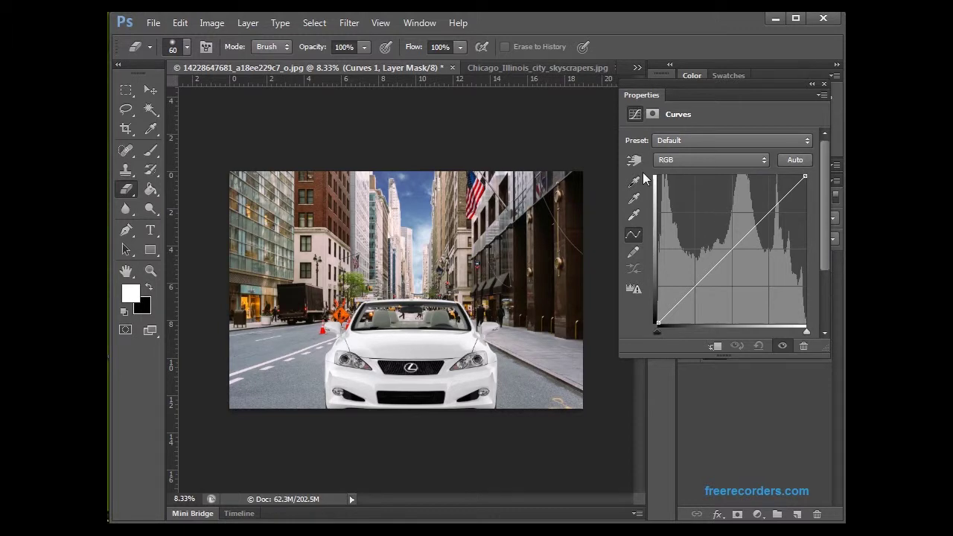
Shape a two-point RGB curve that brightens highlights and deepens shadows, then close Properties
left_click(778, 206)
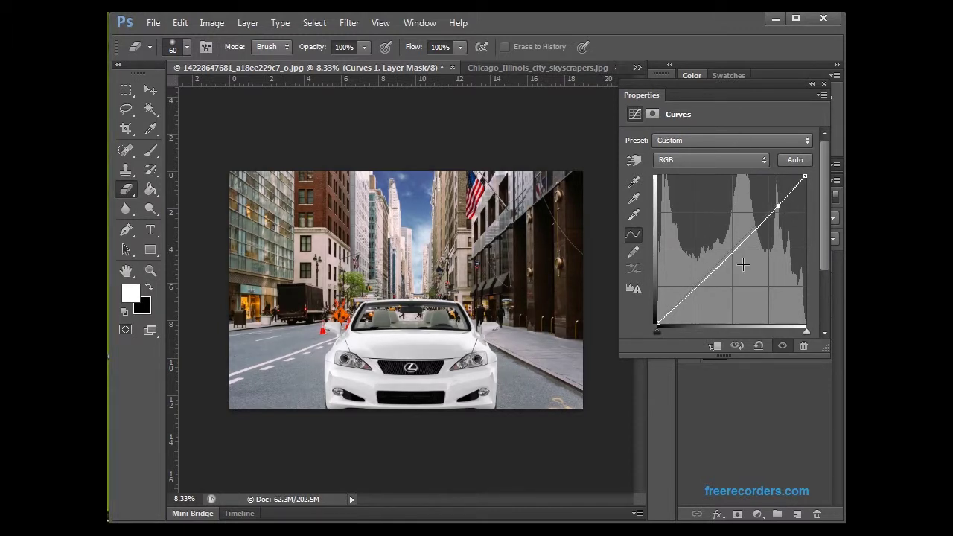
mouse_move(695, 292)
left_mouse_down()
mouse_move(696, 305)
mouse_move(698, 287)
mouse_move(673, 274)
mouse_move(698, 291)
mouse_move(703, 309)
mouse_move(702, 295)
left_mouse_up()
mouse_move(785, 212)
left_mouse_down()
mouse_move(780, 201)
mouse_move(780, 216)
left_mouse_up()
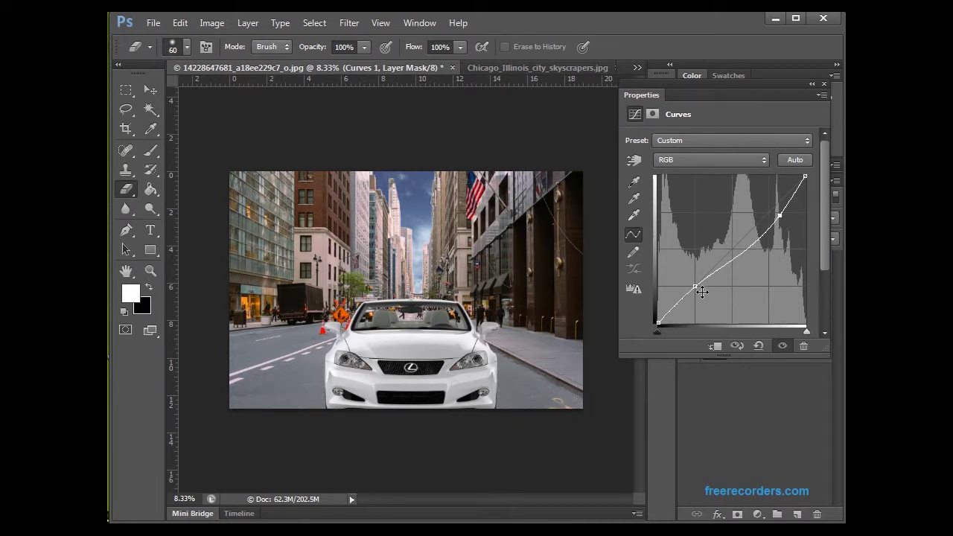
left_click_drag(702, 295, 705, 293)
mouse_move(702, 291)
left_mouse_down()
mouse_move(701, 313)
mouse_move(705, 291)
left_mouse_up()
mouse_move(787, 221)
left_mouse_down()
mouse_move(794, 241)
mouse_move(787, 218)
left_mouse_up()
mouse_move(706, 290)
left_mouse_down()
mouse_move(711, 313)
mouse_move(714, 276)
mouse_move(718, 291)
left_mouse_up()
mouse_move(787, 223)
left_mouse_down()
mouse_move(779, 209)
mouse_move(788, 223)
left_mouse_up()
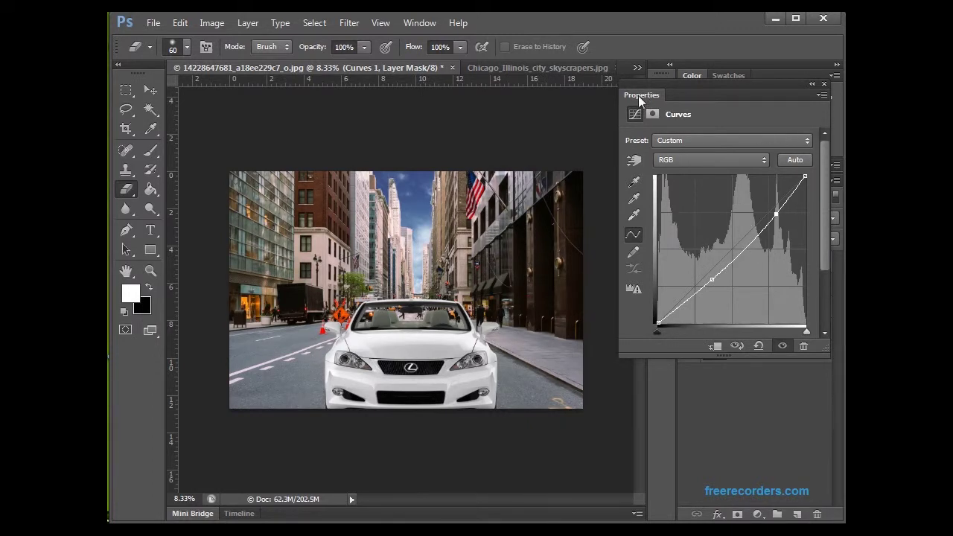
left_click(824, 84)
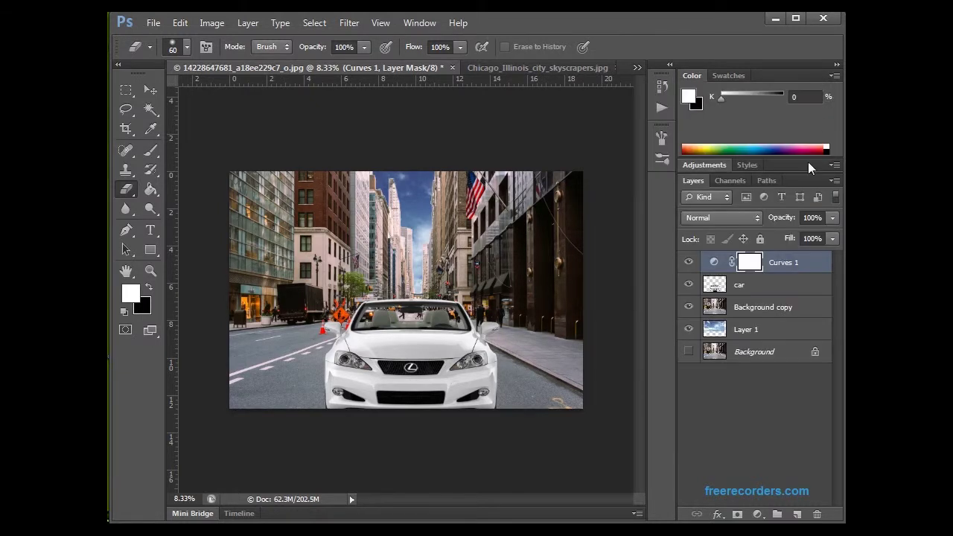
Toggle Curves 1 off and on to compare, leaving the curve adjustment on
left_click(696, 265)
left_click(695, 265)
left_click(696, 266)
left_click(696, 266)
Rename the blue cloudy sky layer from Layer 1 to 'sky'
left_click(767, 336)
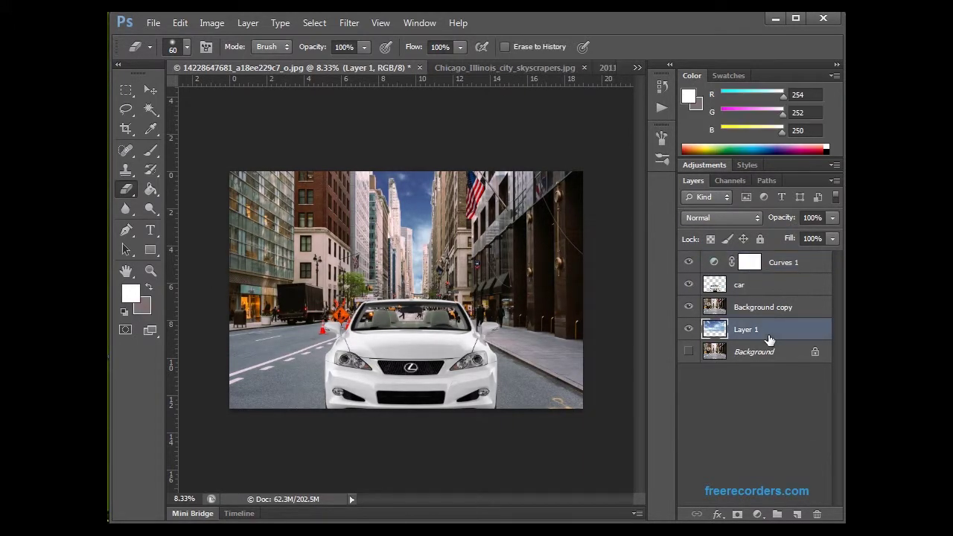
double_click(748, 335)
type("sk")
type("i")
key("BackSpace")
type("y")
left_click(762, 394)
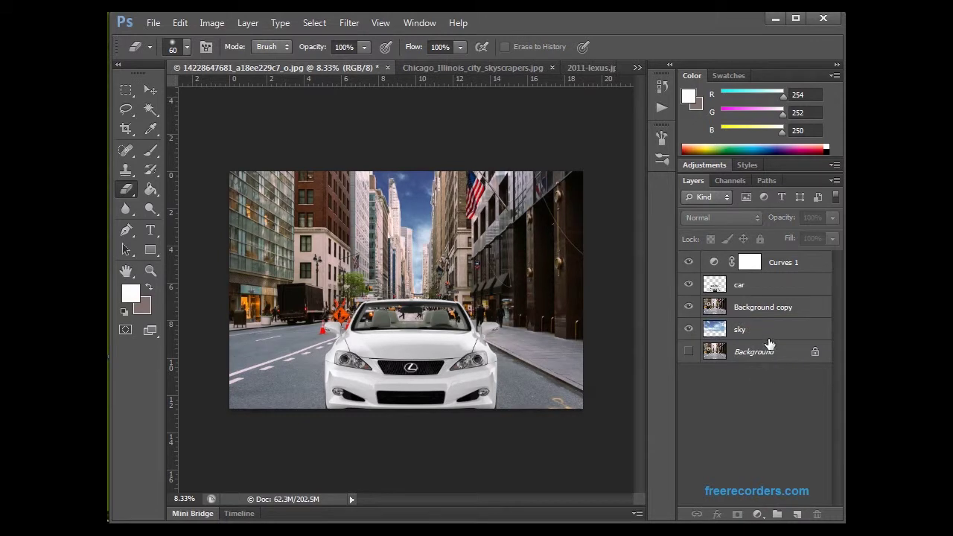
left_click(768, 337)
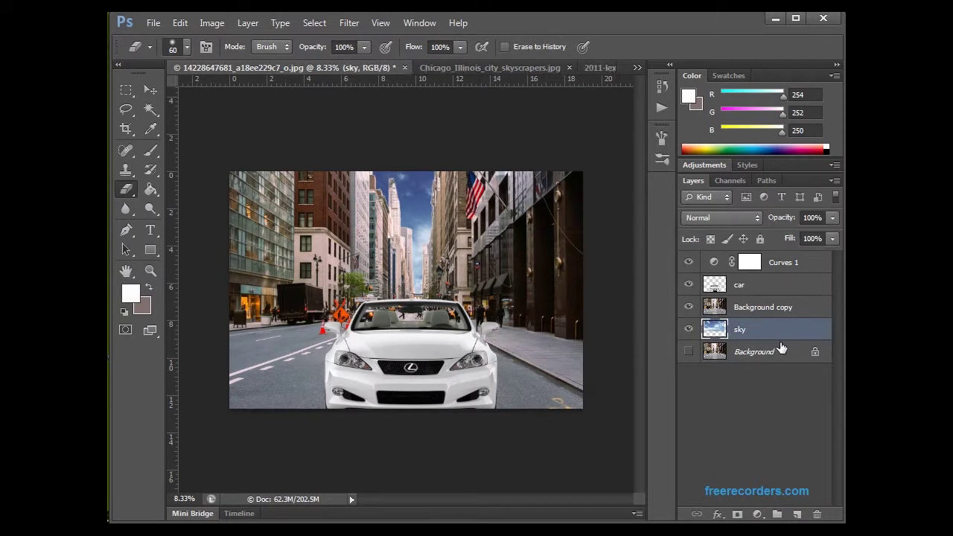
Open Curves for the sky layer and preview the Darker (RGB) preset
left_click(212, 23)
mouse_move(255, 64)
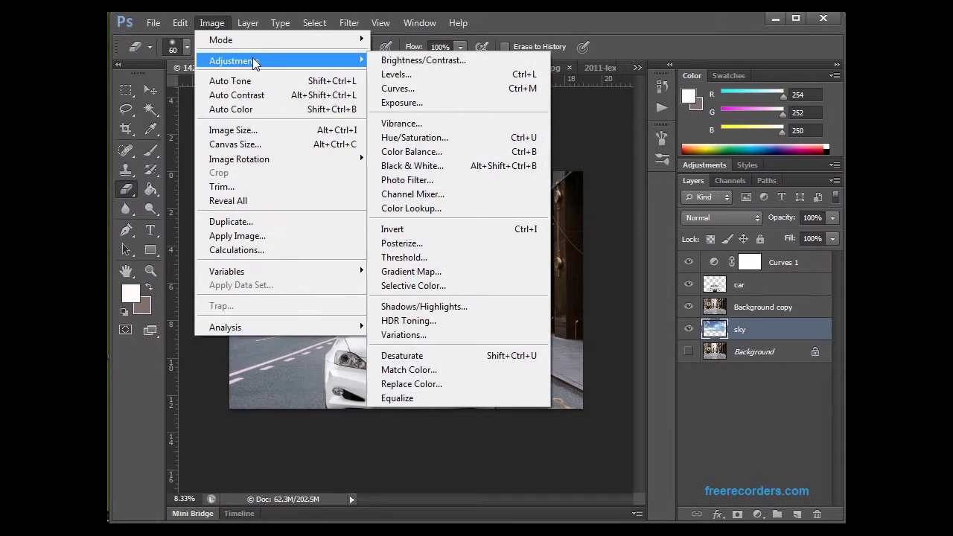
left_click(394, 88)
left_click_drag(537, 34, 629, 31)
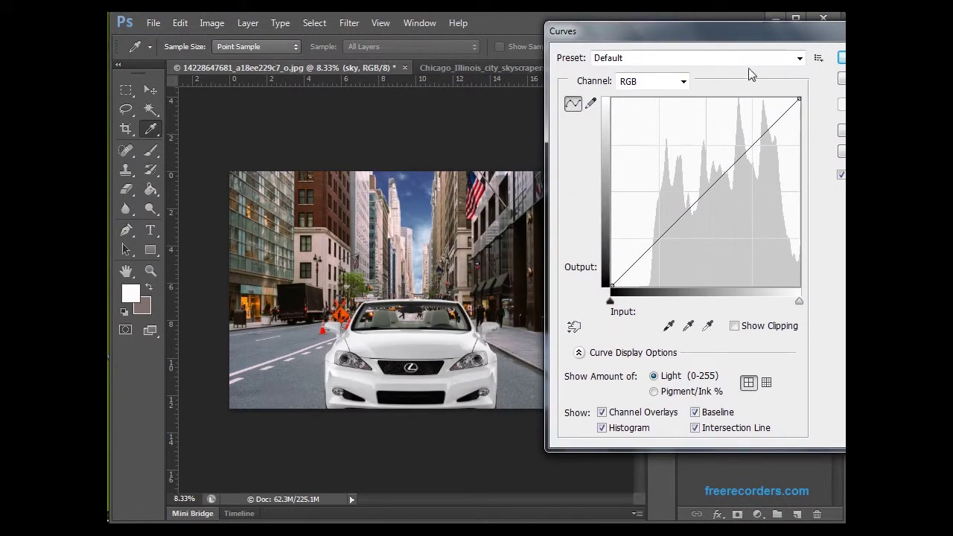
left_click_drag(762, 39, 696, 36)
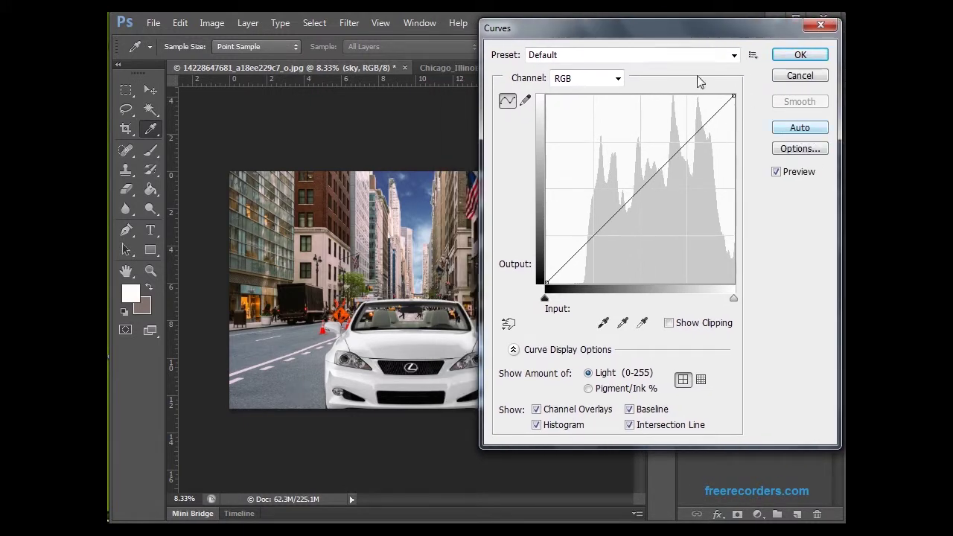
left_click(734, 55)
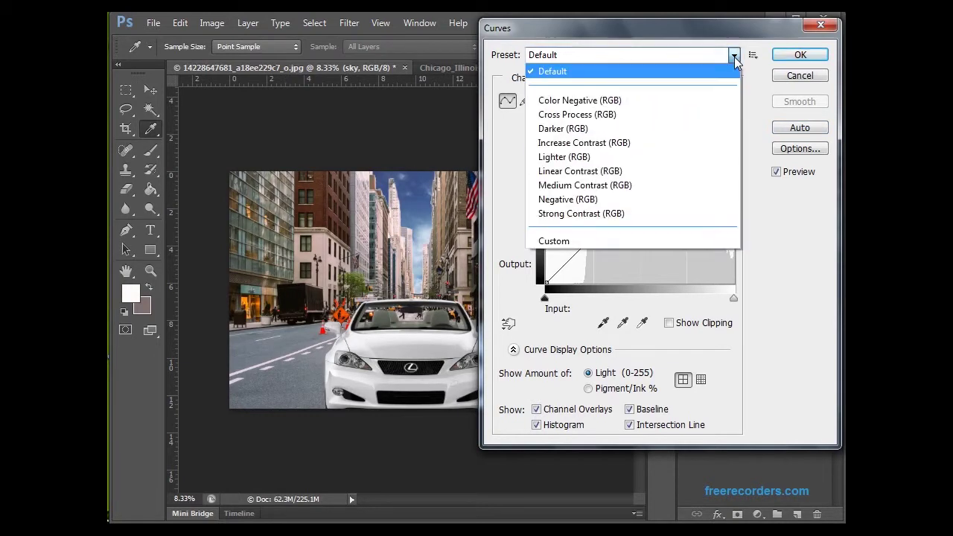
left_click(693, 130)
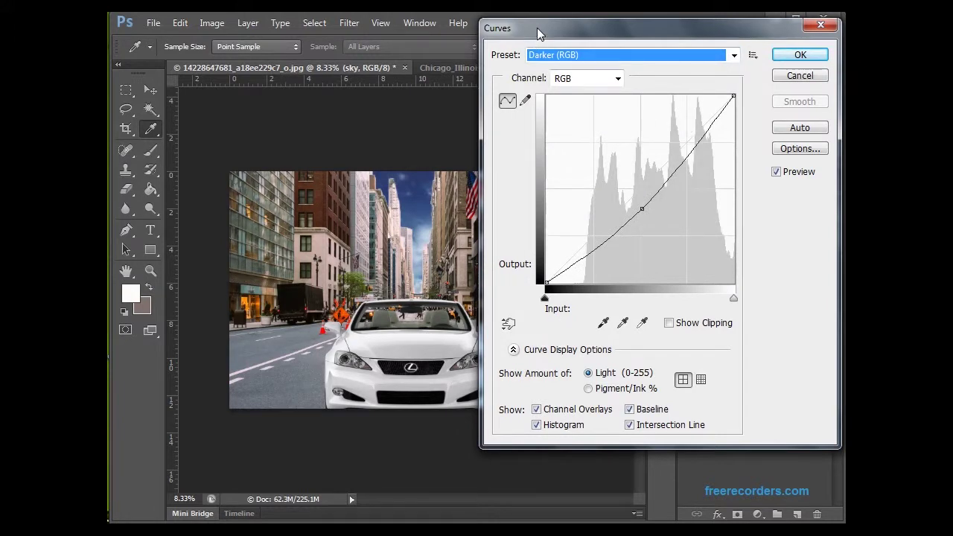
Preview the Negative (RGB) preset, then return the preset to Custom
left_click(692, 55)
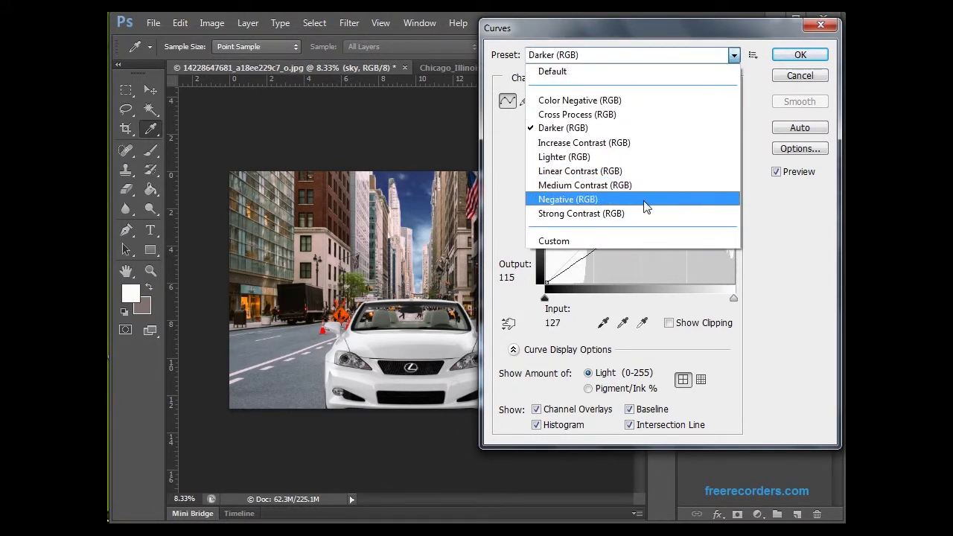
left_click(649, 206)
left_click(734, 55)
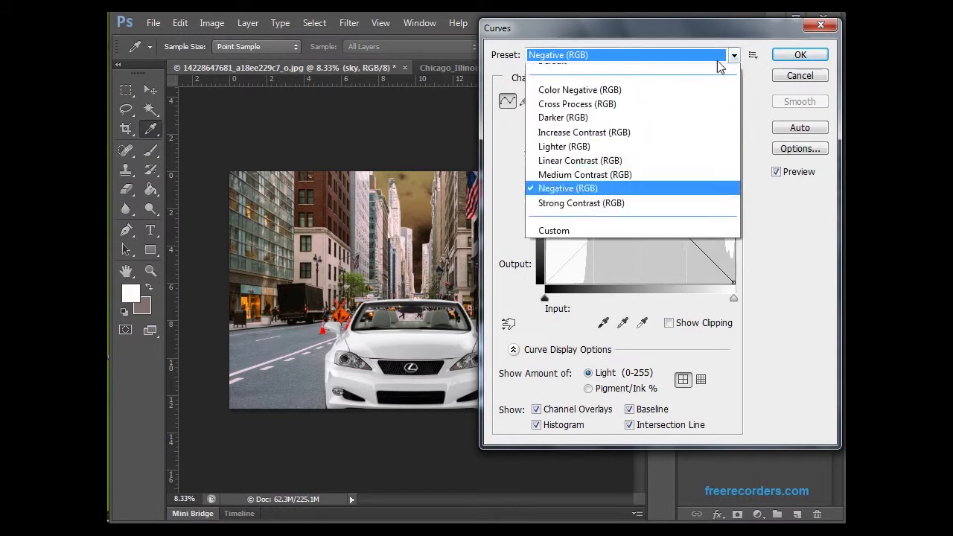
left_click(609, 243)
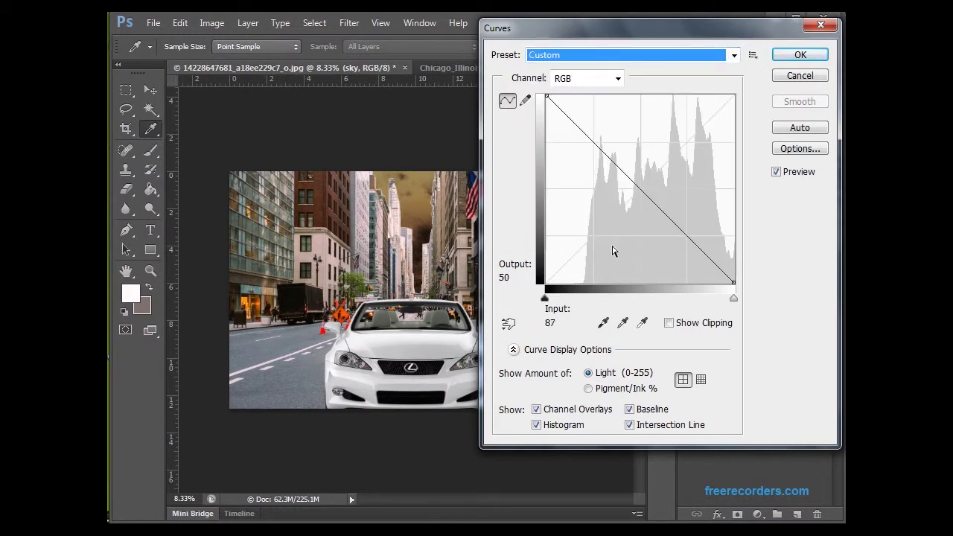
left_click(734, 55)
left_click(562, 242)
Cancel the Curves dialog without applying any preset and reopen Image > Adjustments
left_click(795, 77)
left_click(212, 22)
mouse_move(257, 62)
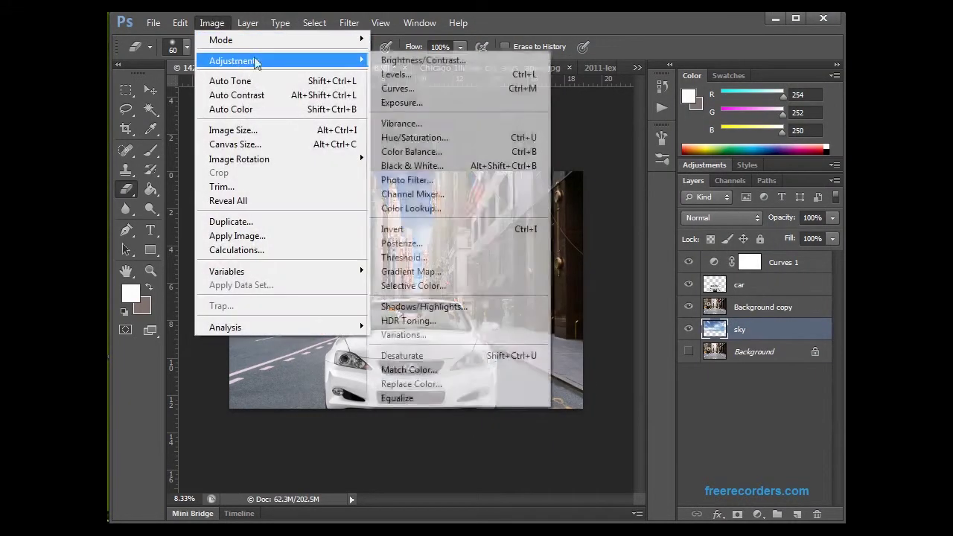
Open Curves for the sky layer and add a highlight point and a shadow point
left_click(434, 87)
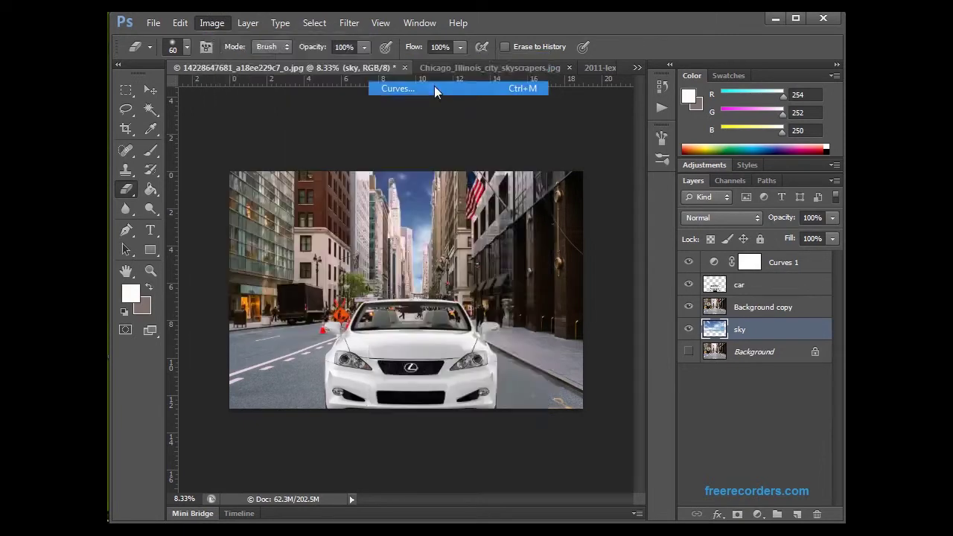
left_click_drag(622, 29, 699, 26)
left_click(776, 120)
left_click_drag(776, 120, 779, 120)
left_click(659, 243)
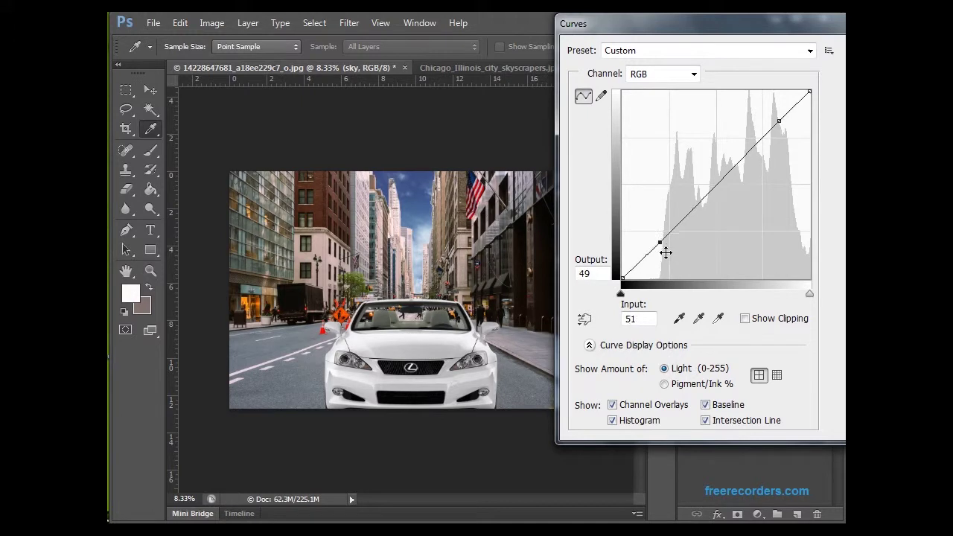
left_click_drag(665, 251, 652, 231)
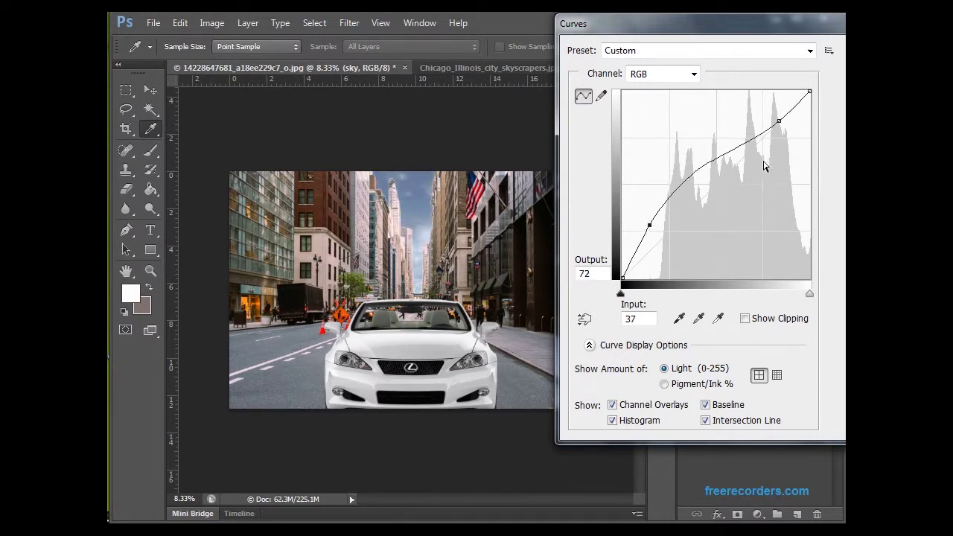
Raise both curve points to roughly 39/88 and 191/239 to brighten the sky
mouse_move(781, 124)
left_mouse_down()
mouse_move(780, 116)
mouse_move(788, 140)
mouse_move(782, 127)
left_mouse_up()
mouse_move(658, 235)
left_mouse_down()
mouse_move(662, 244)
mouse_move(653, 223)
left_mouse_up()
left_click_drag(789, 136, 770, 112)
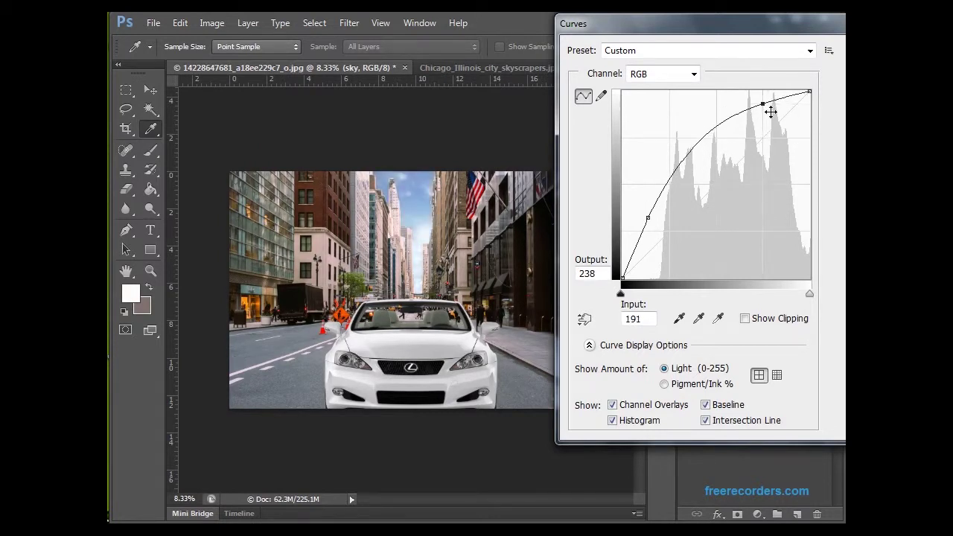
mouse_move(653, 221)
left_mouse_down()
mouse_move(664, 242)
mouse_move(655, 223)
left_mouse_up()
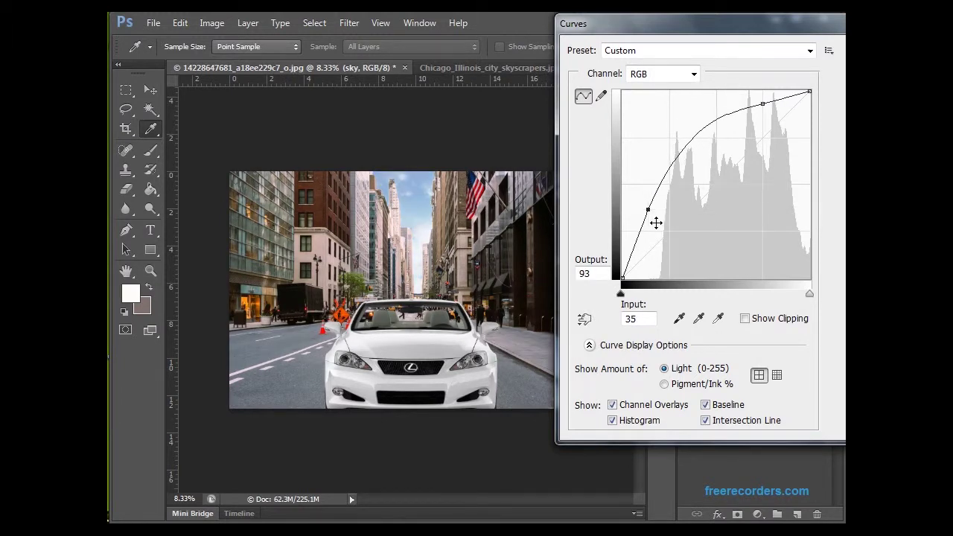
left_click_drag(655, 223, 657, 223)
left_click_drag(655, 222, 657, 221)
Keep the RGB channel and apply the brightening curve with OK
left_click(697, 76)
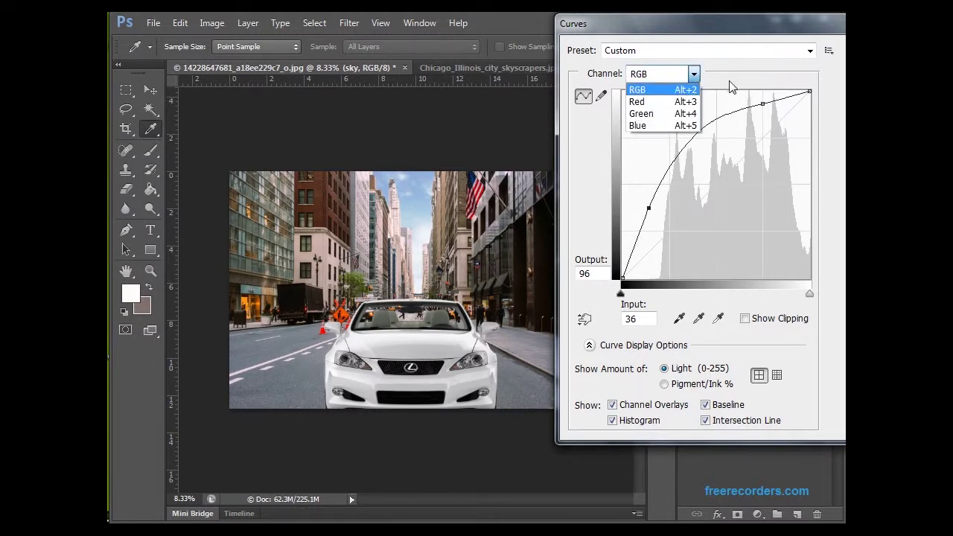
left_click(773, 75)
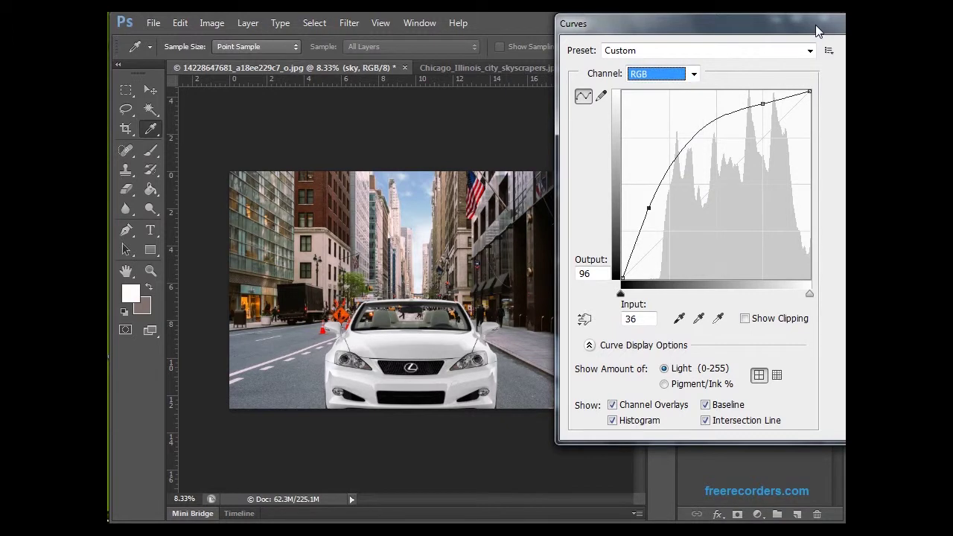
left_click_drag(816, 28, 737, 28)
left_click(799, 63)
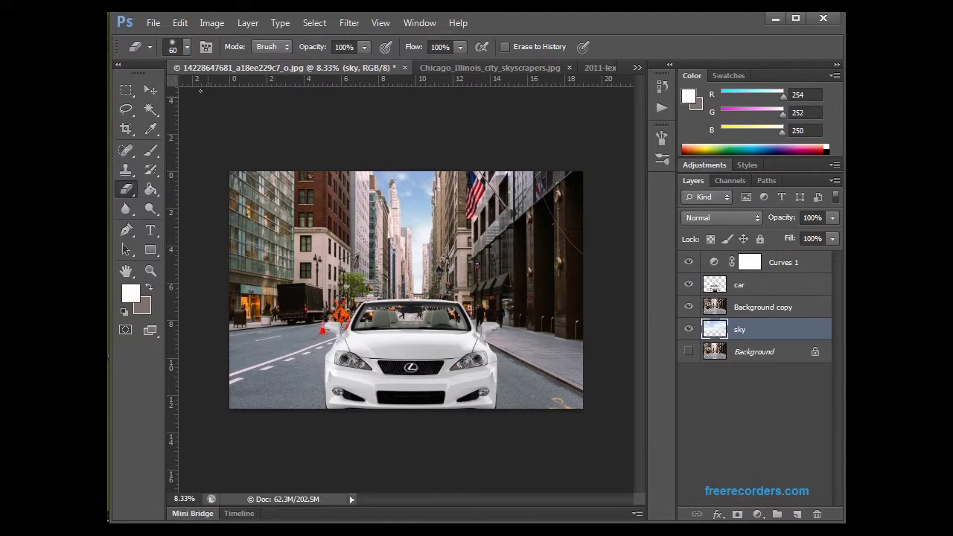
Hide the sky layer, show the original Background street photo, and select Background
left_click(150, 90)
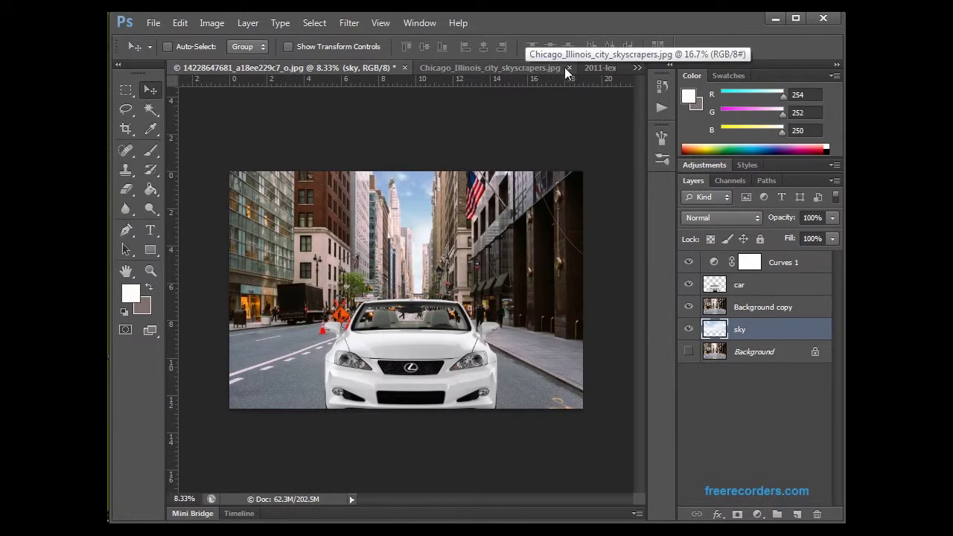
left_click(690, 353)
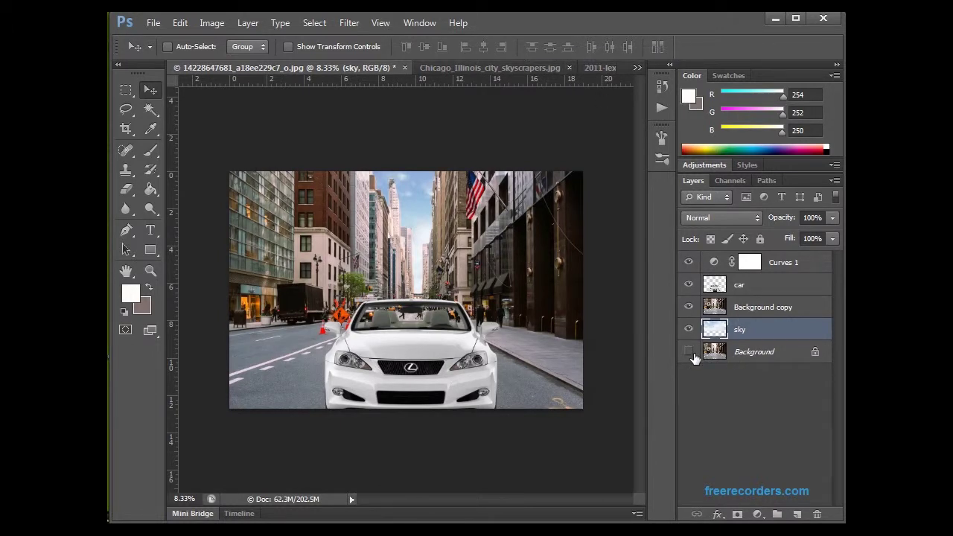
left_click(690, 307)
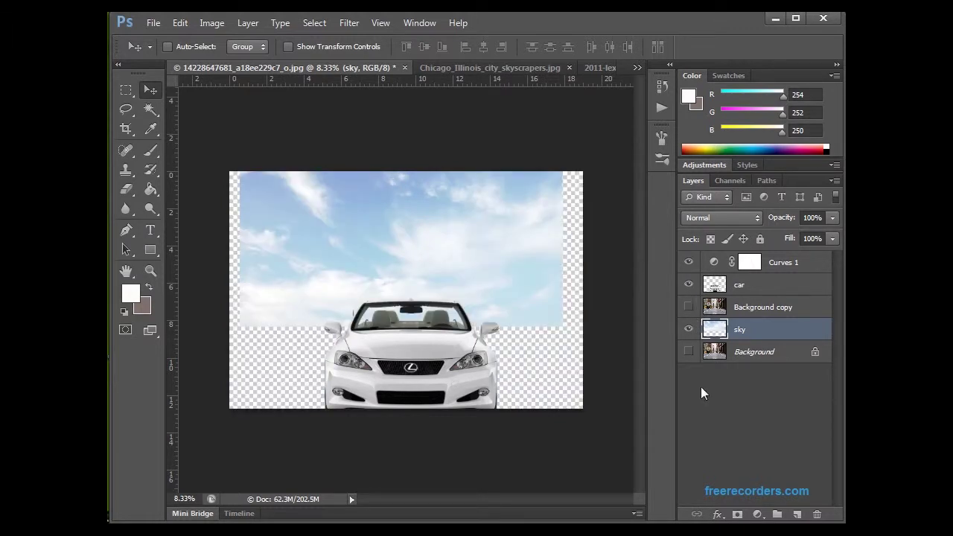
left_click(688, 353)
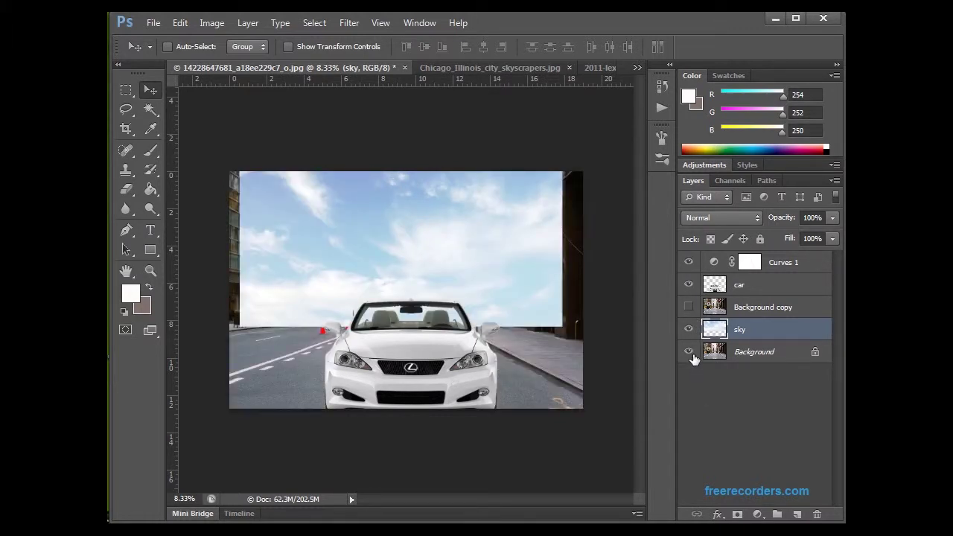
left_click(692, 332)
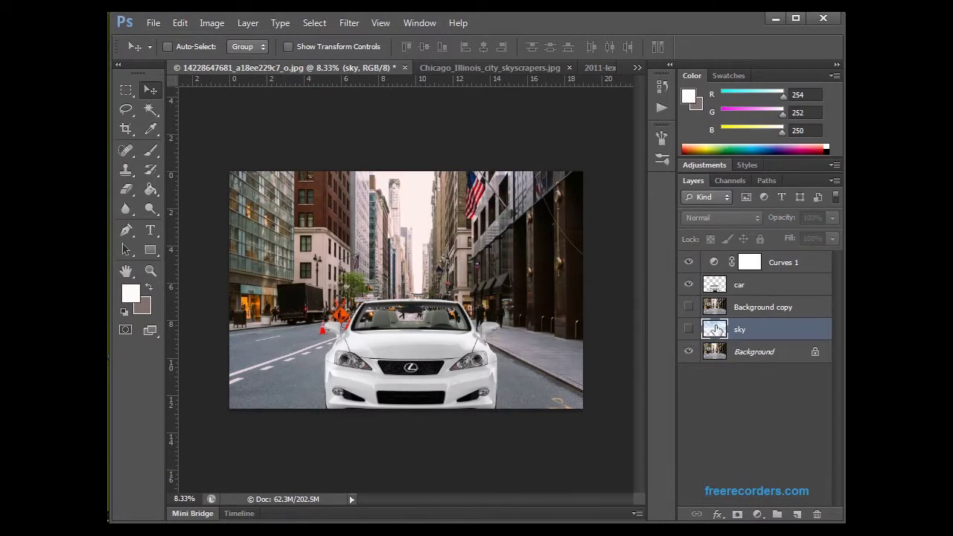
left_click(766, 359)
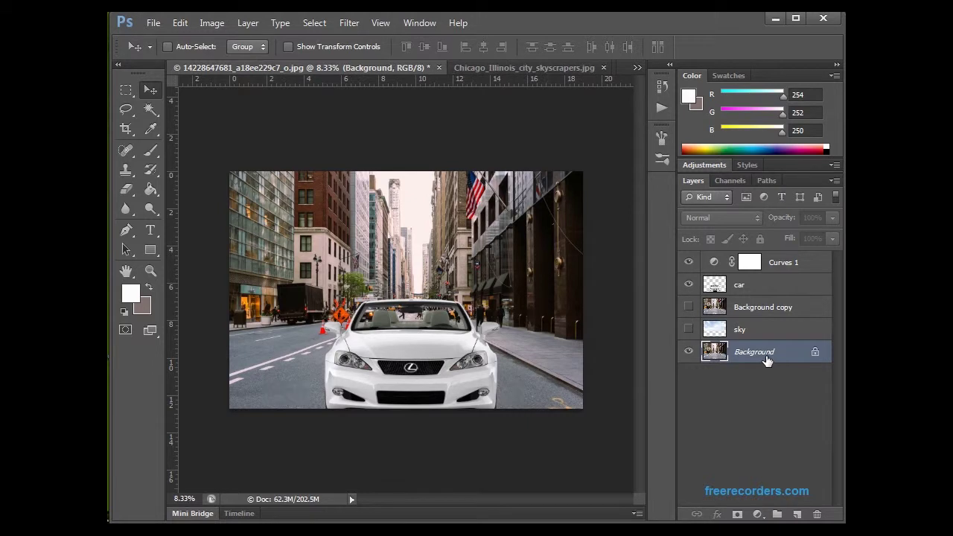
left_click(125, 92)
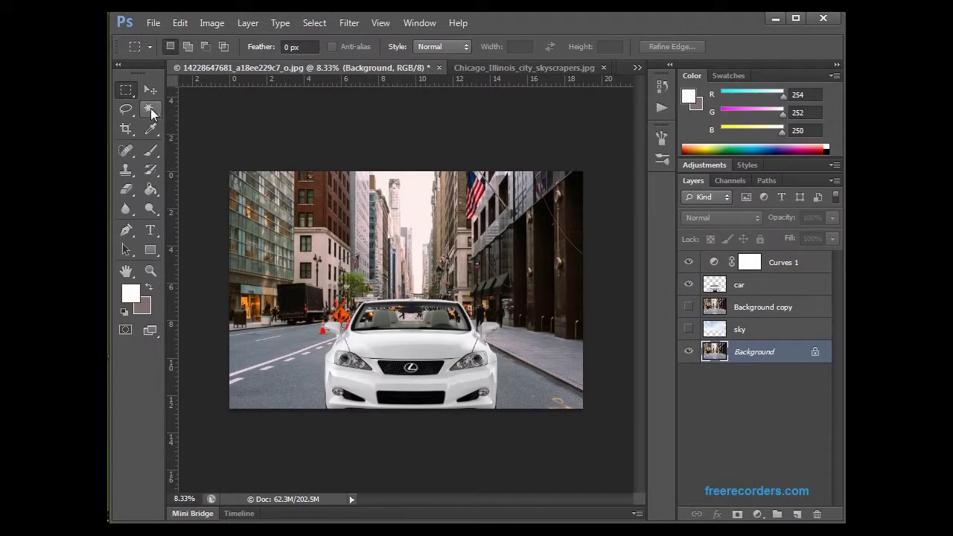
Switch the selection tool to the Magnetic Lasso
left_click_drag(147, 111, 200, 124)
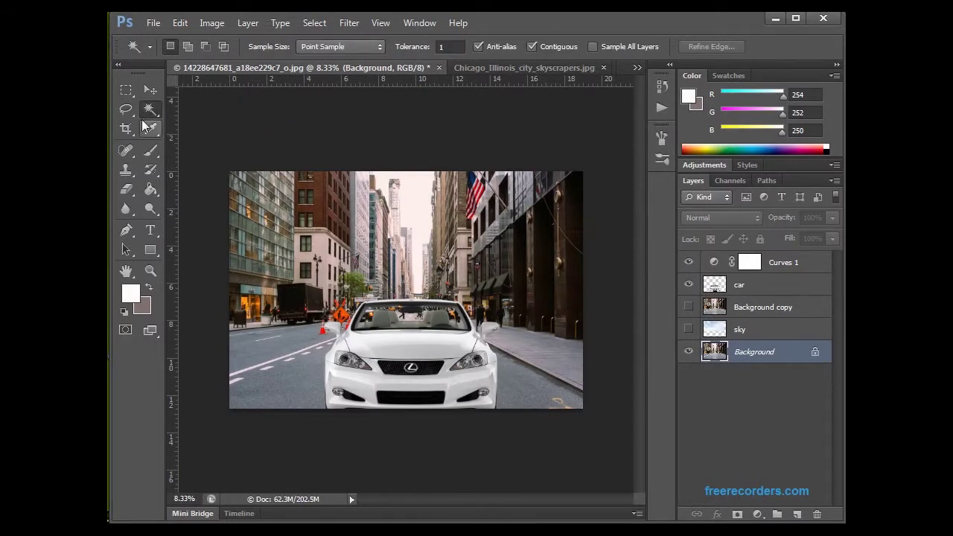
left_click_drag(127, 112, 127, 112)
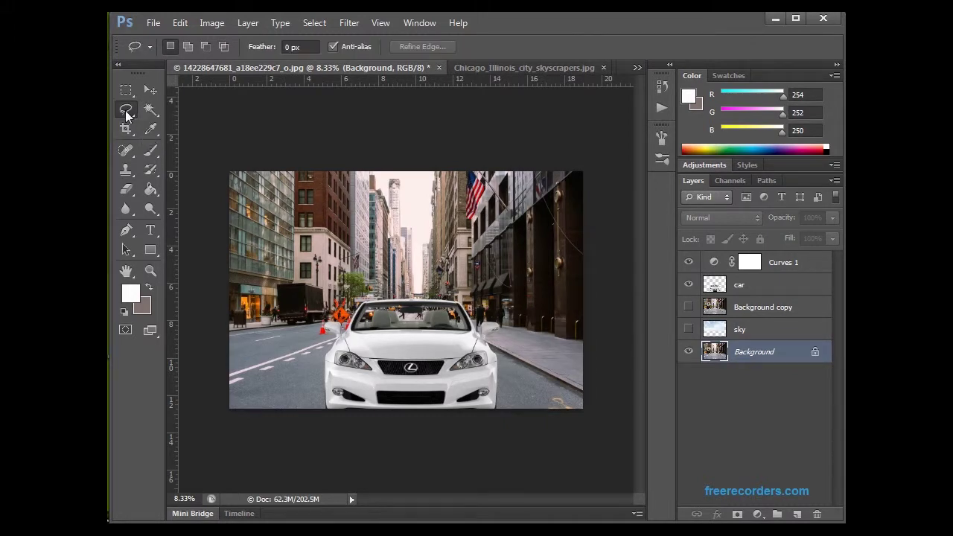
left_click_drag(129, 114, 129, 113)
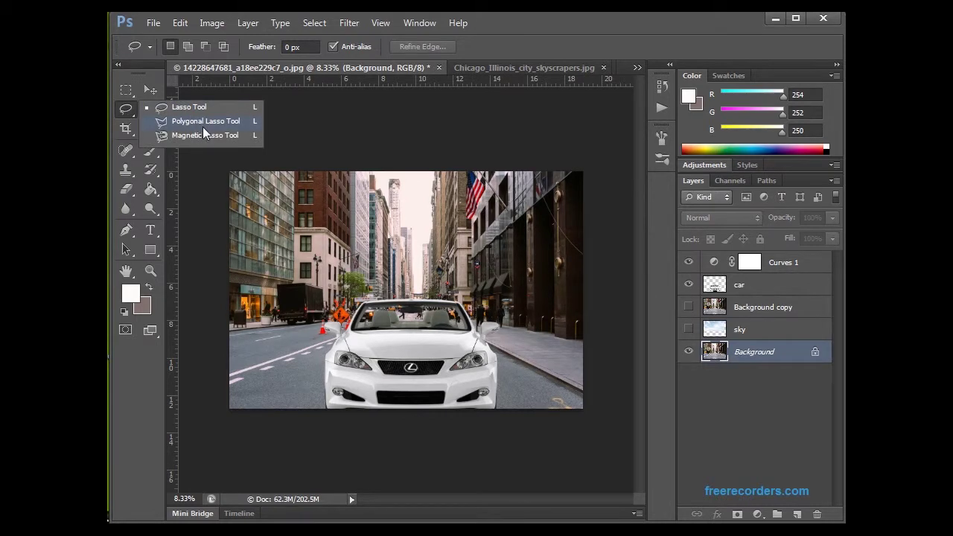
left_click_drag(204, 135, 204, 135)
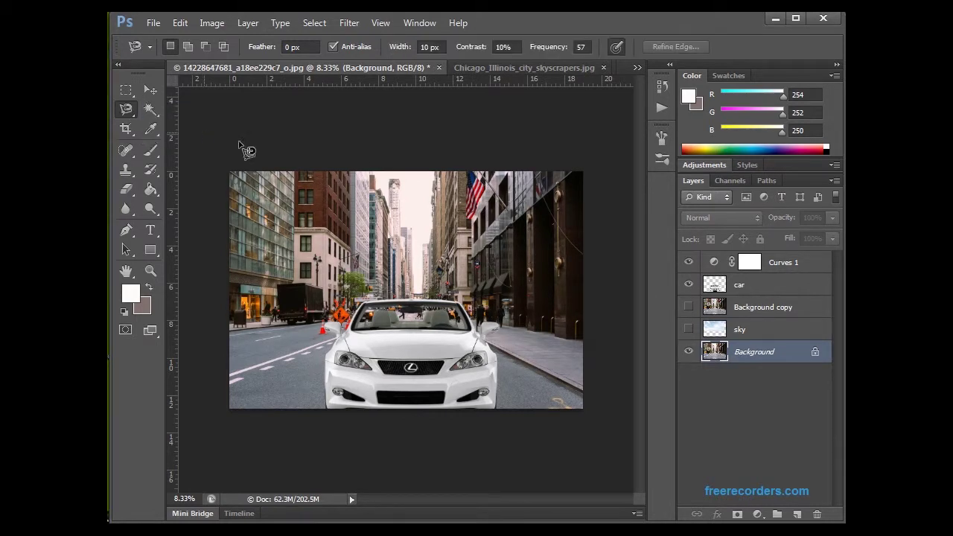
Outline the central skyscraper's spire on Background and copy it with Edit > Copy
left_click(390, 180)
left_click(395, 186)
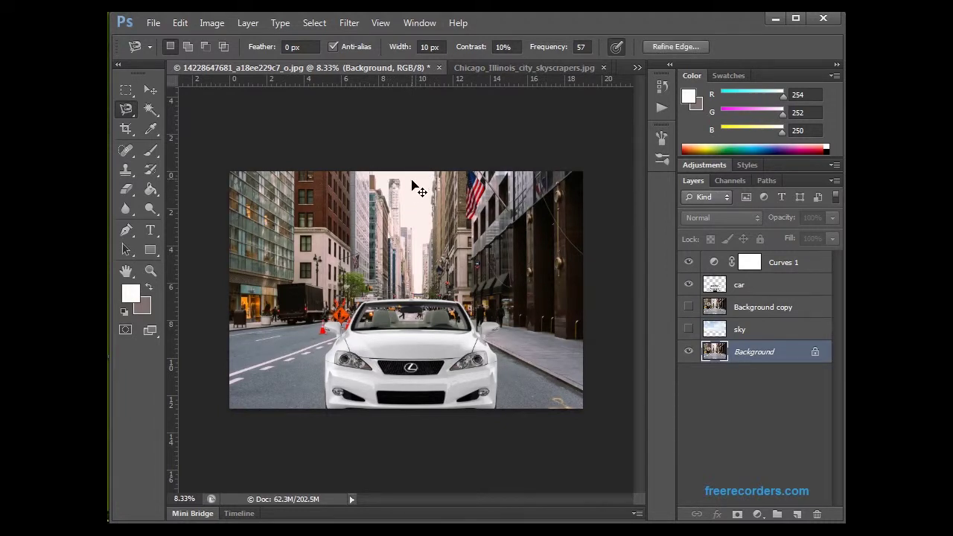
key("ctrl+d")
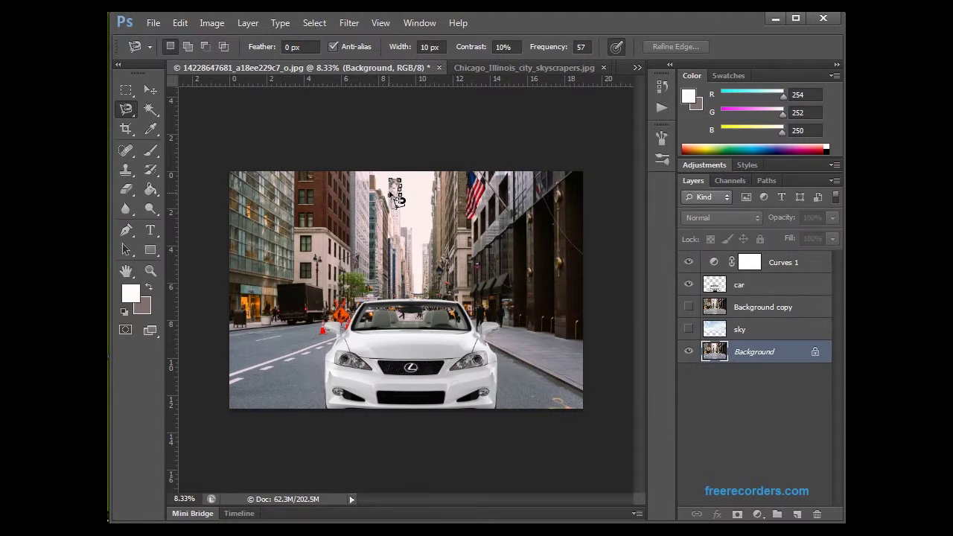
double_click(395, 188)
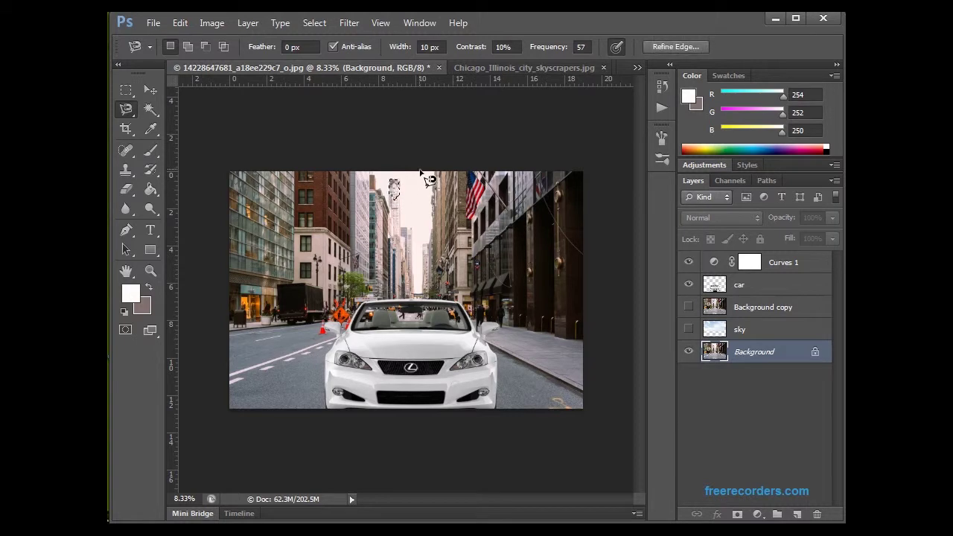
left_click(192, 23)
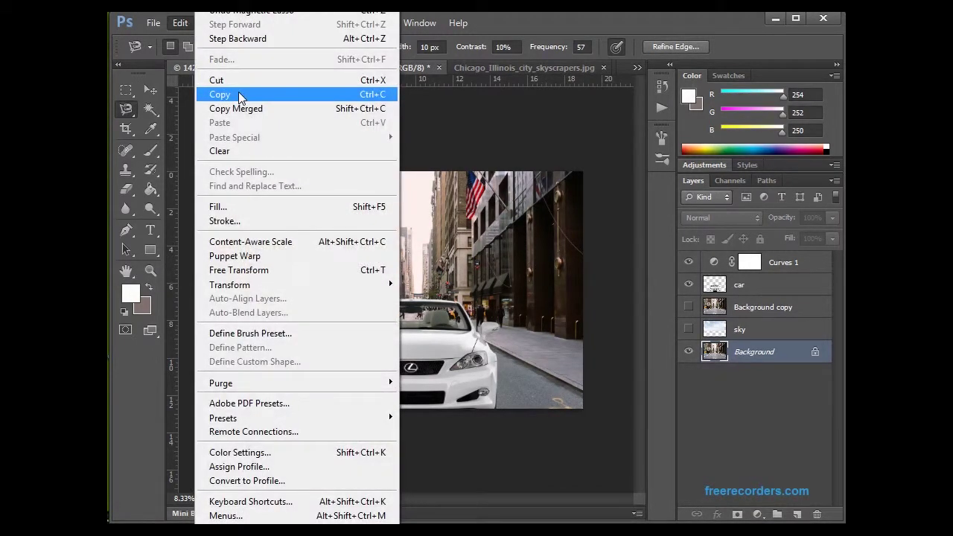
left_click(239, 95)
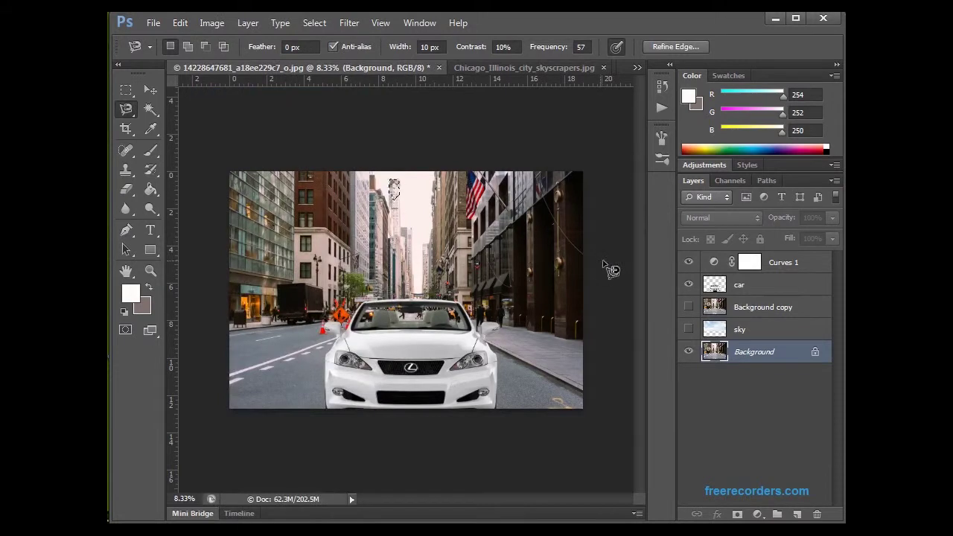
Make the sky and Background copy layers visible again, then clear the layer selection
left_click(689, 329)
left_click(688, 307)
left_click(689, 352)
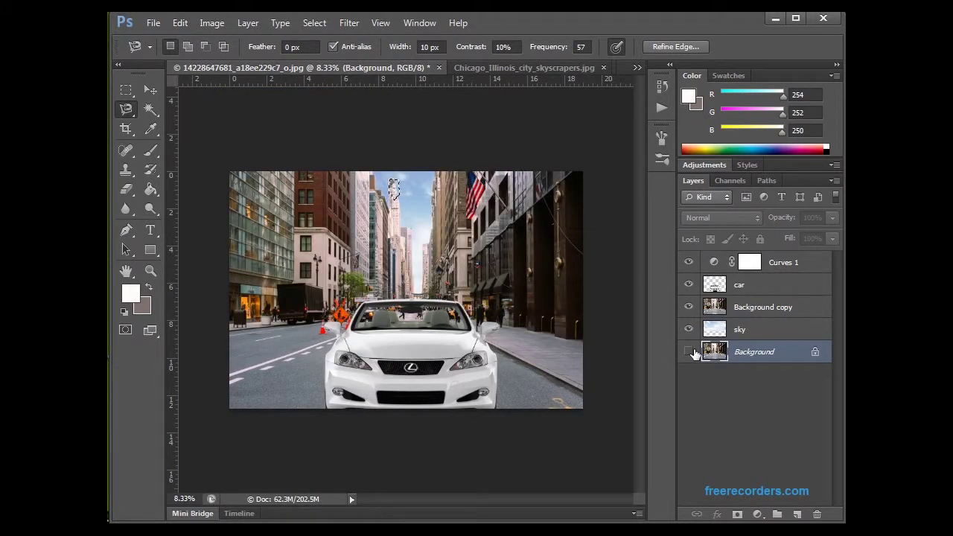
left_click(690, 352)
left_click(695, 383)
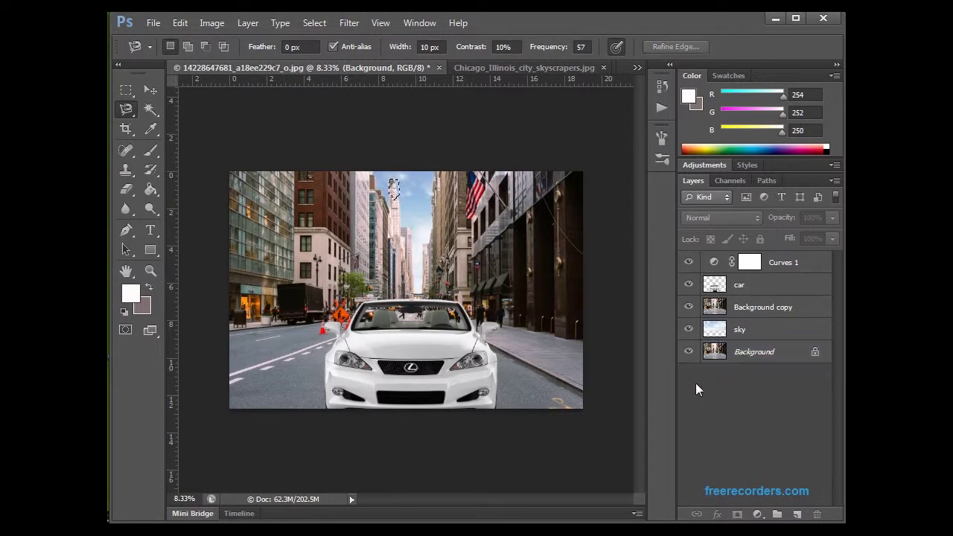
Paste the spire as new Layer 1 and move it onto the skyscraper top
left_click(126, 91)
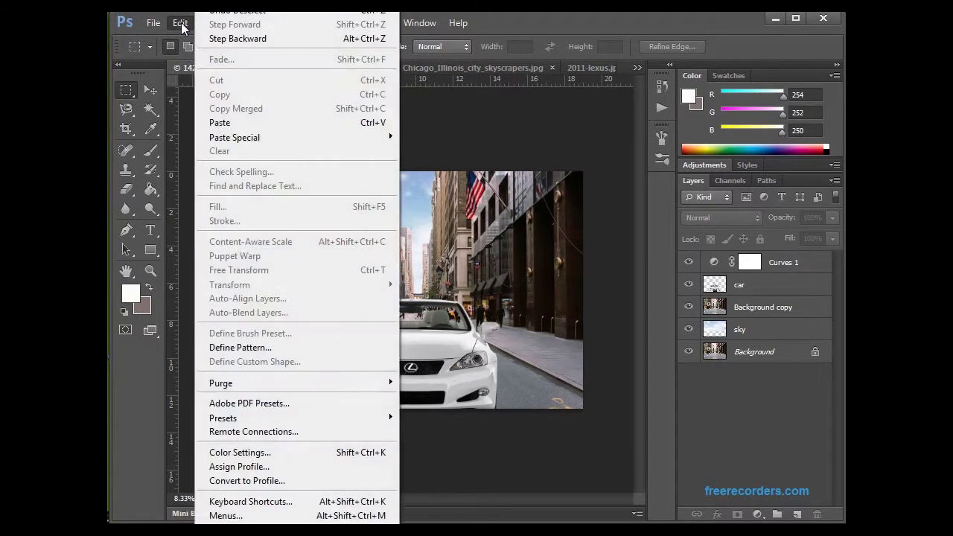
left_click(245, 123)
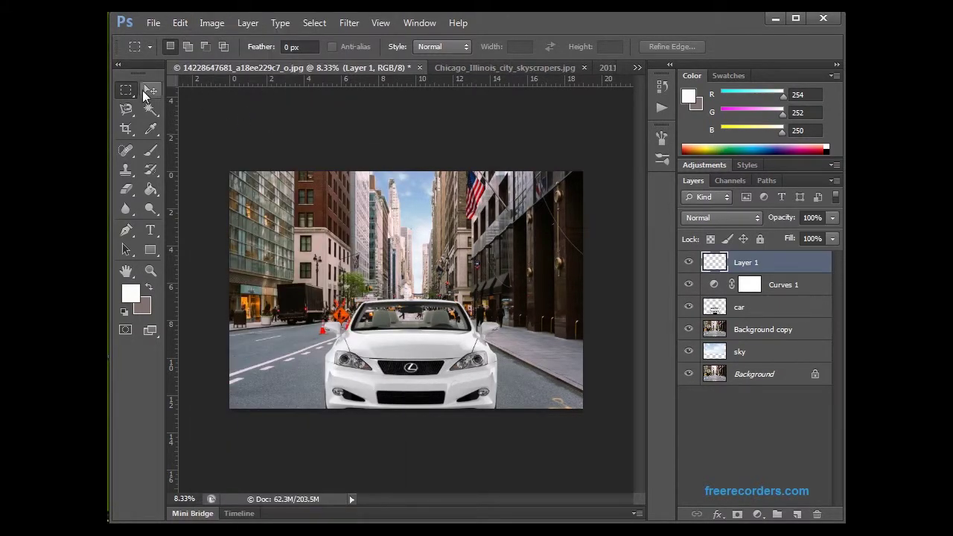
left_click(149, 89)
left_click_drag(409, 292, 407, 187)
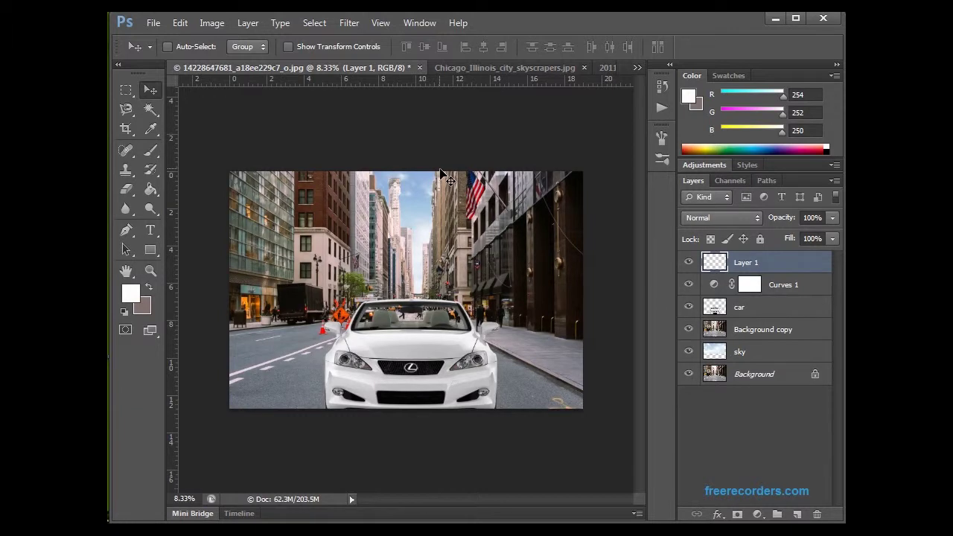
left_click_drag(394, 195, 398, 203)
Compare Layer 1 on and off, then select Background copy with a size 90 Eraser
left_click(126, 189)
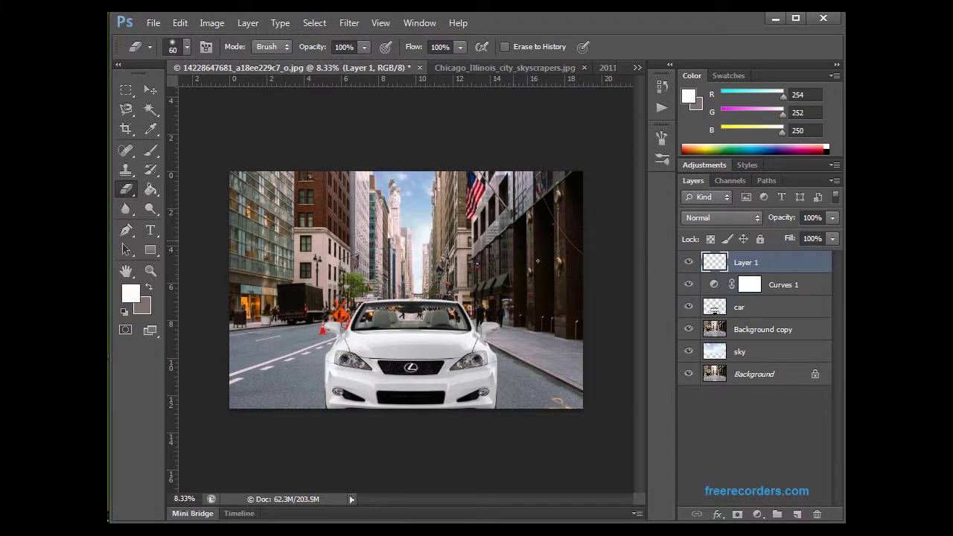
left_click(689, 262)
left_click(688, 262)
left_click(149, 90)
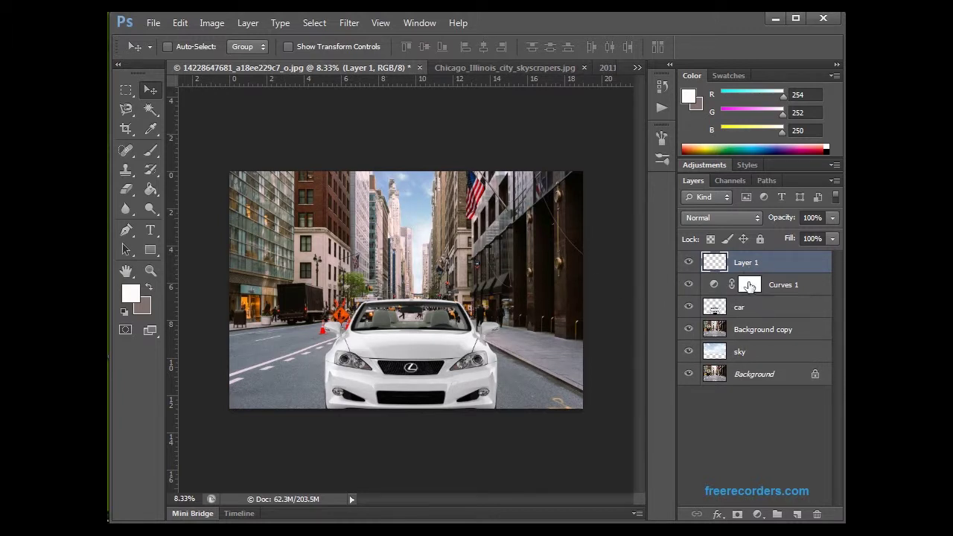
left_click(752, 334)
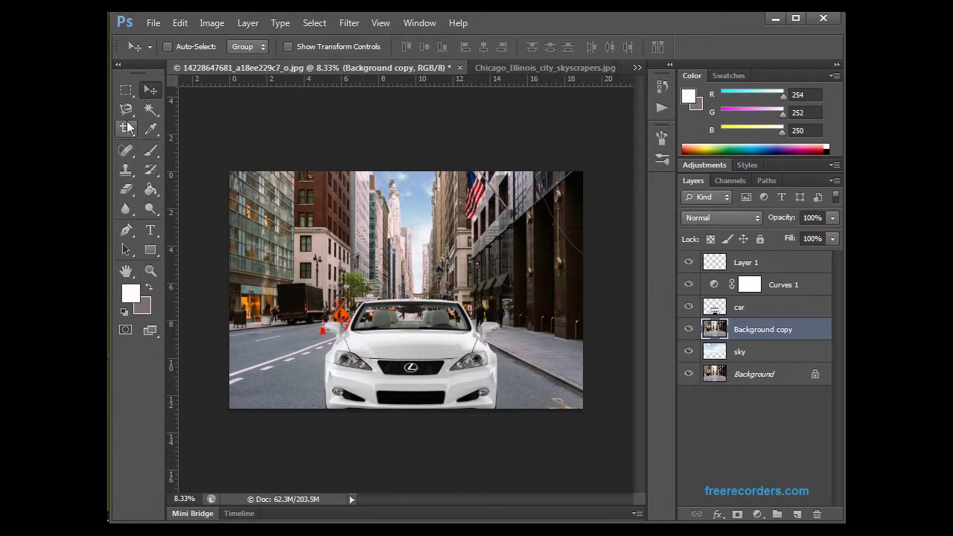
left_click(126, 189)
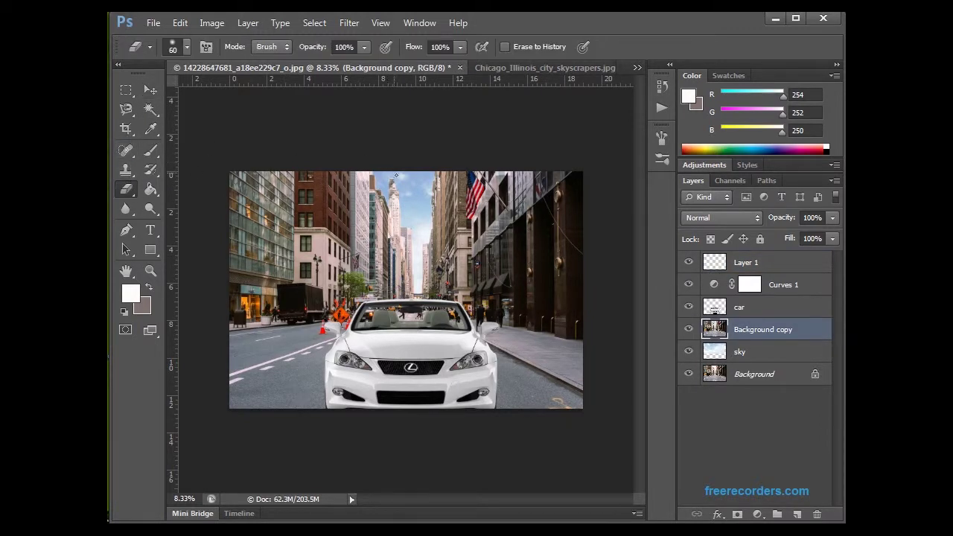
key("bracketright")
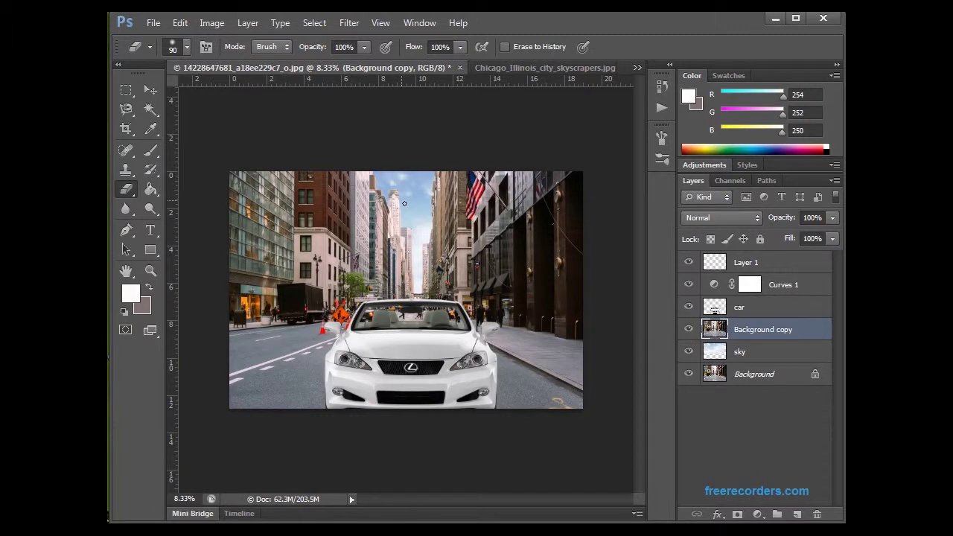
Zoom the composite to 30%, then to 20% so the white car and windshield fill the window
right_click(123, 189)
left_click(122, 190)
left_click(198, 499)
type("30")
key("Return")
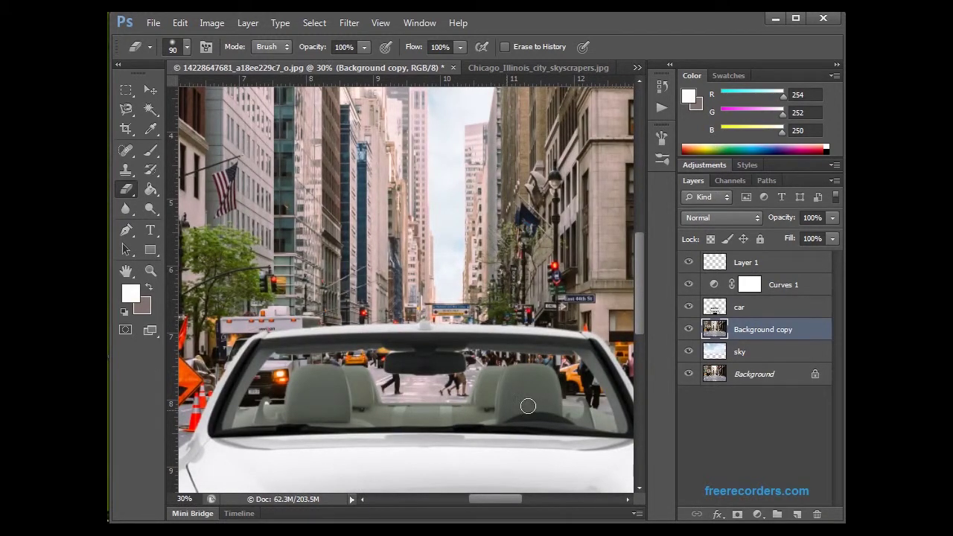
left_click_drag(640, 264, 641, 304)
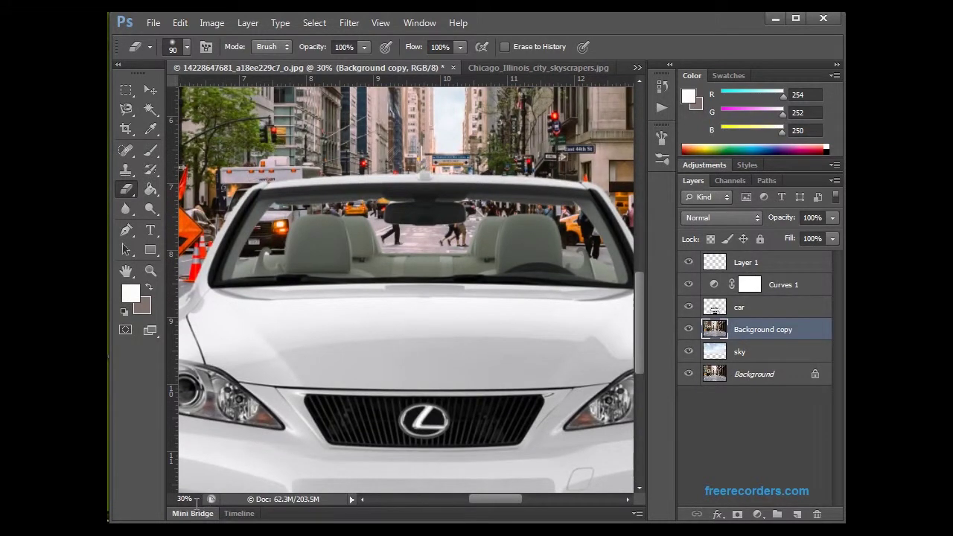
left_click(192, 499)
key("BackSpace")
key("BackSpace")
type("20")
key("Return")
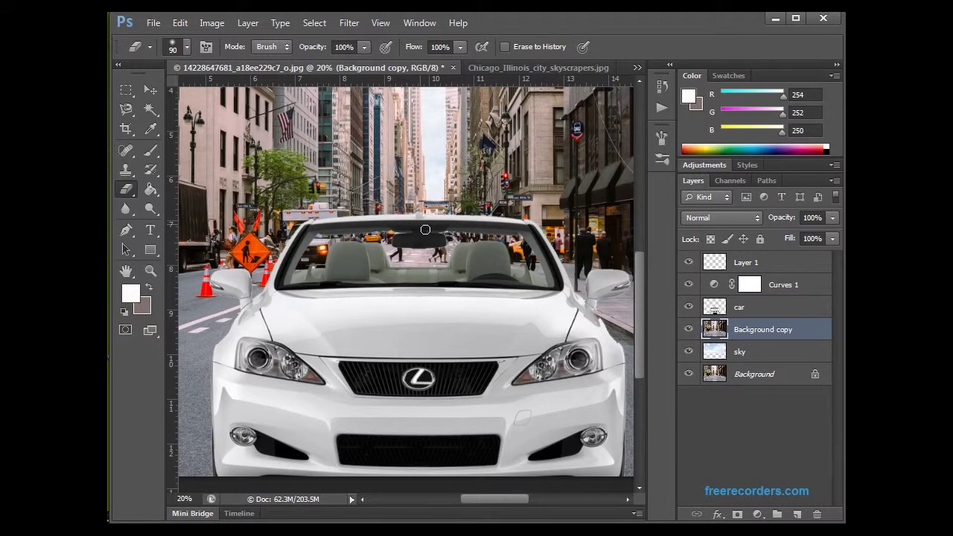
Rename Layer 1 to 'top building' and keep the near-white #fefcfa foreground colour
double_click(748, 261)
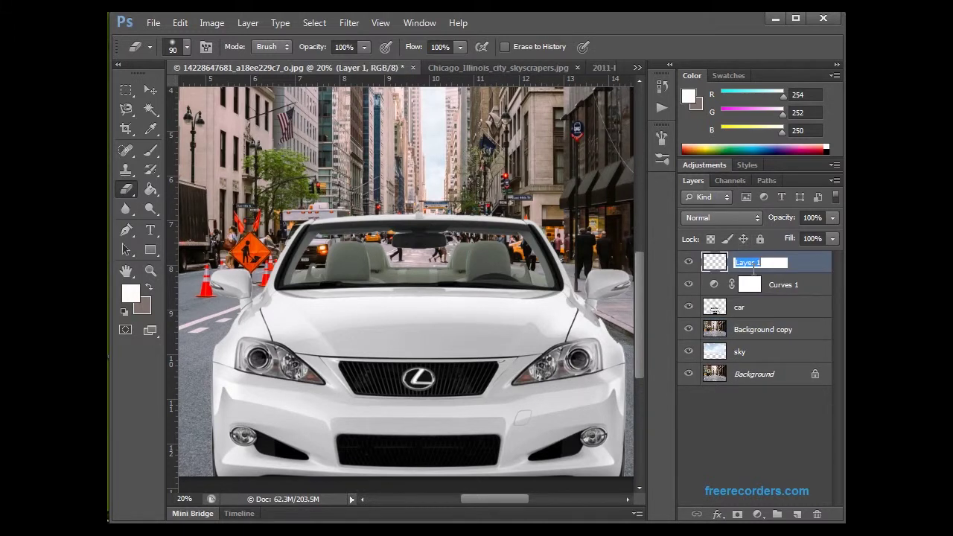
type("top building")
left_click(769, 416)
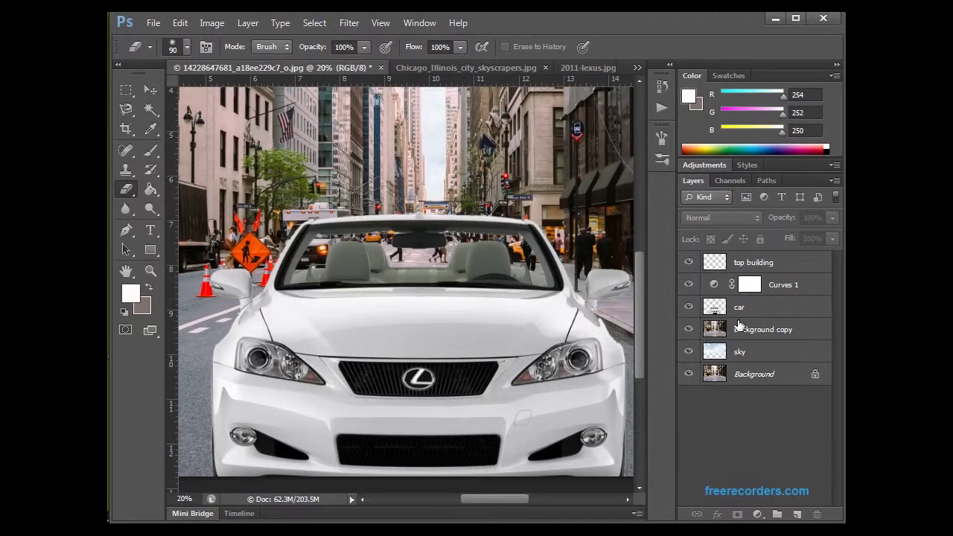
left_click(130, 294)
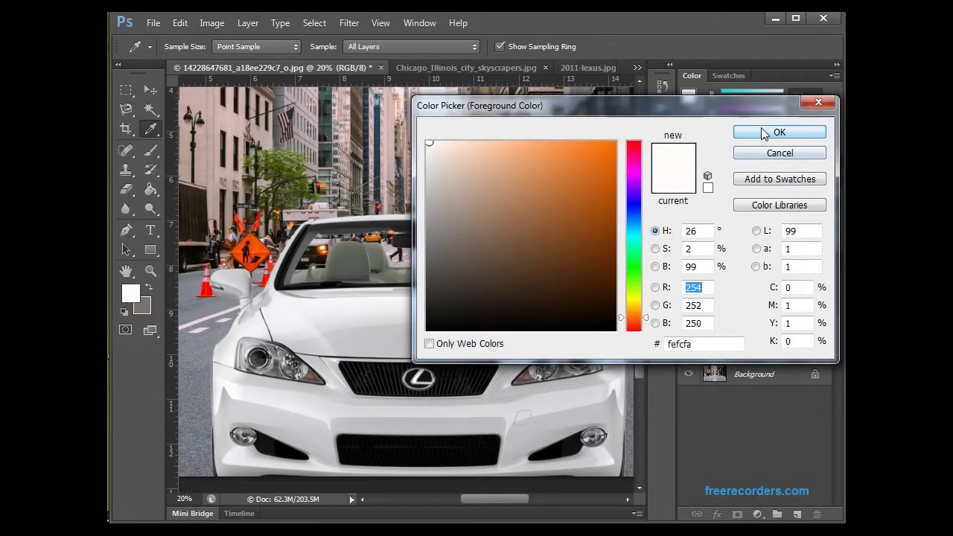
left_click(763, 132)
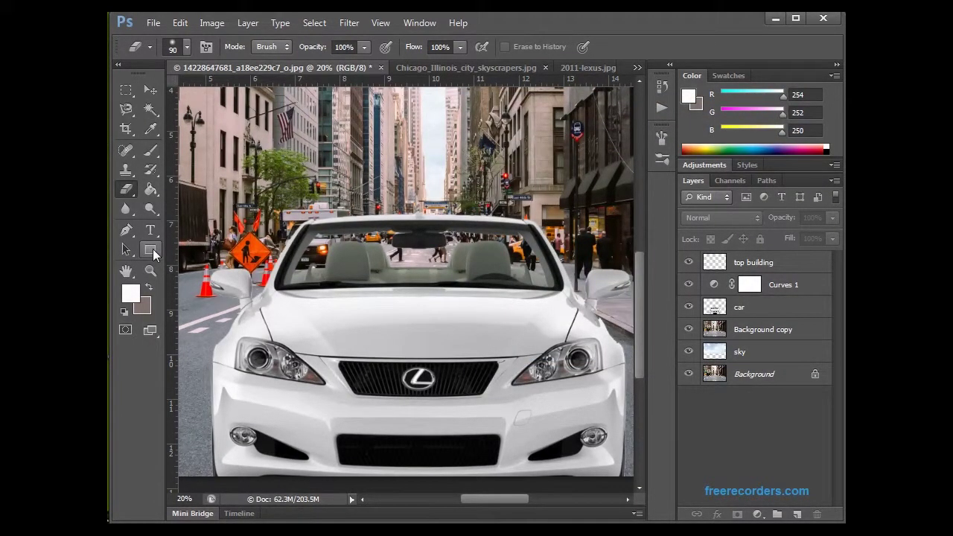
Draw a white rectangle over the windshield and bring Rectangle 1 to the top of the stack
left_click(152, 249)
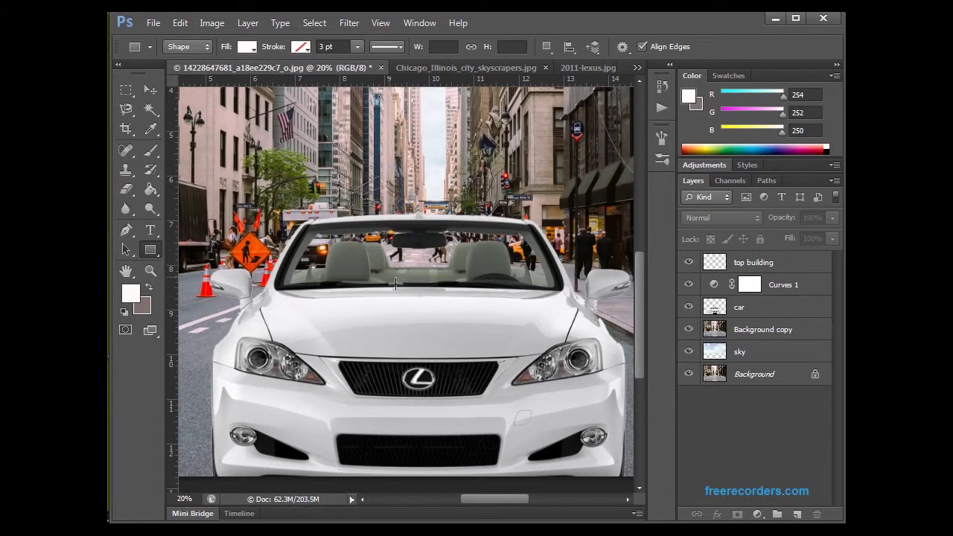
right_click(152, 250)
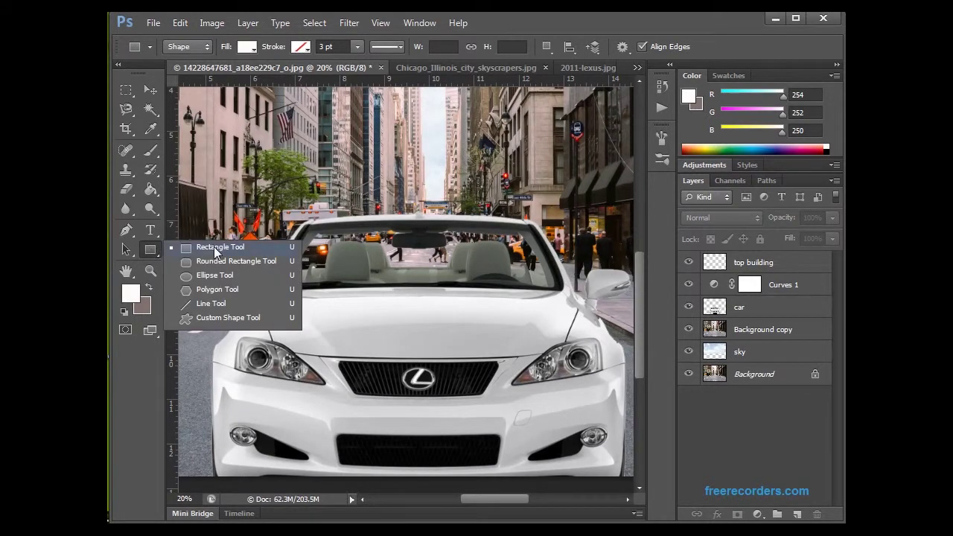
left_click(156, 253)
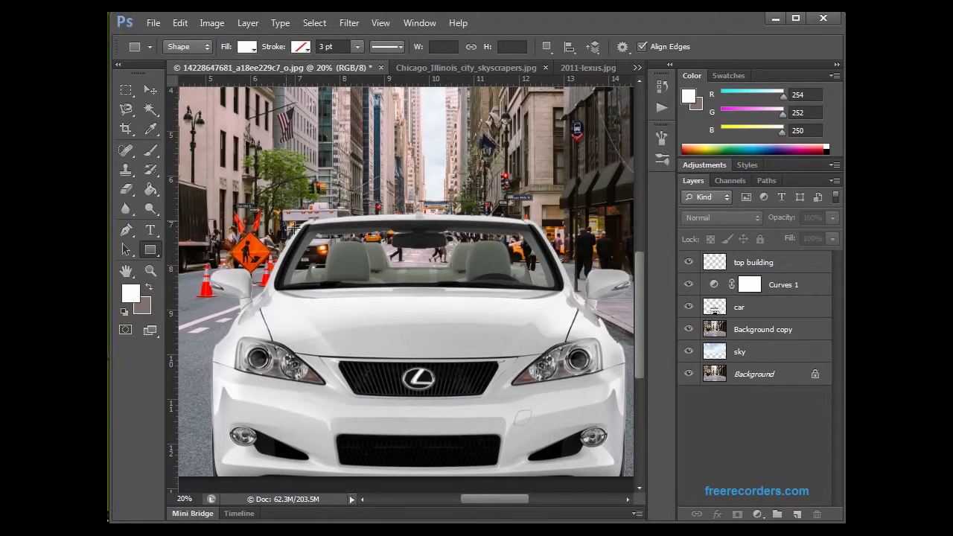
left_click_drag(289, 224, 575, 362)
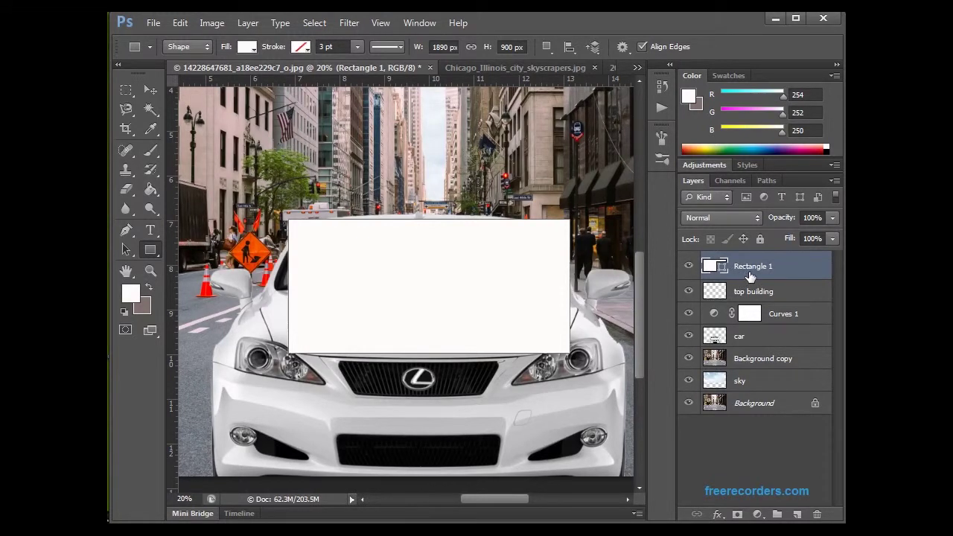
left_click_drag(749, 276, 764, 347)
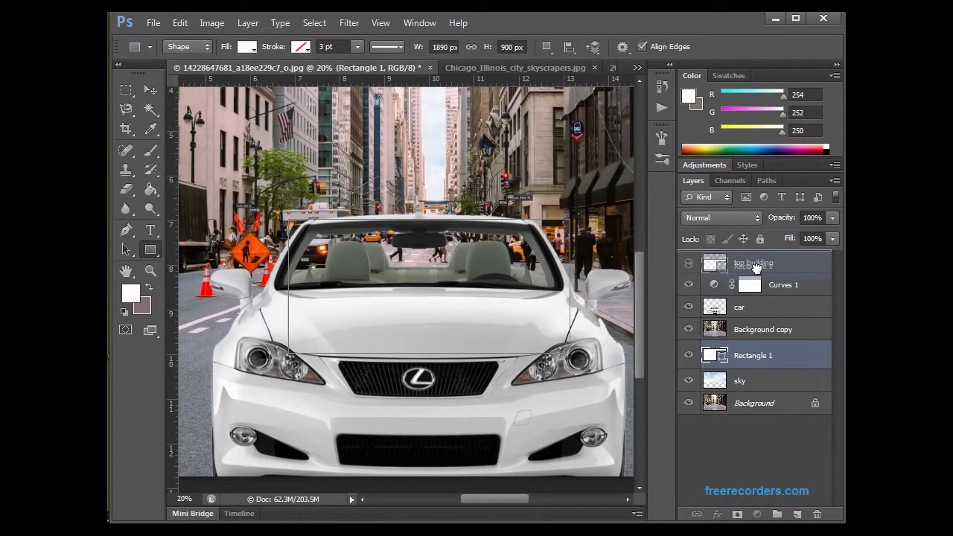
key("ctrl+shift+bracketright")
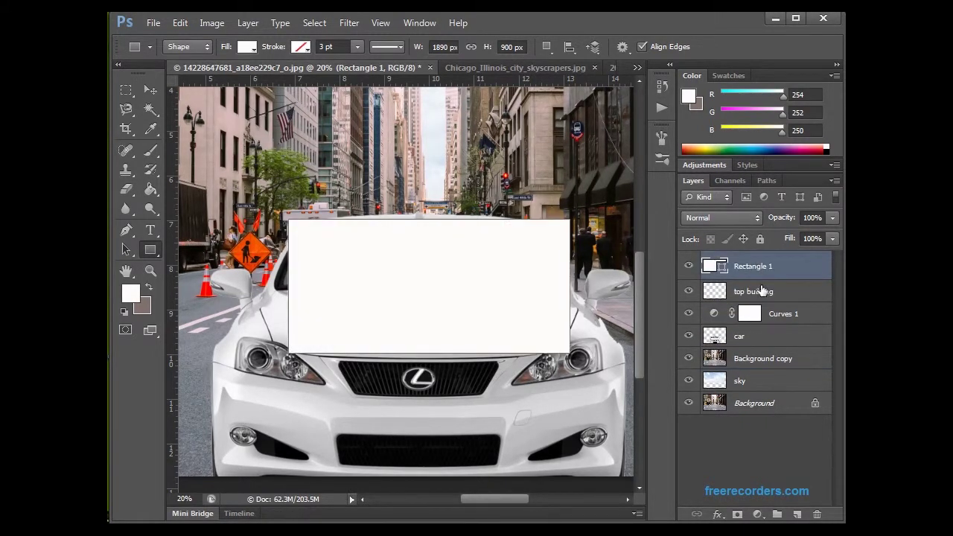
right_click(812, 268)
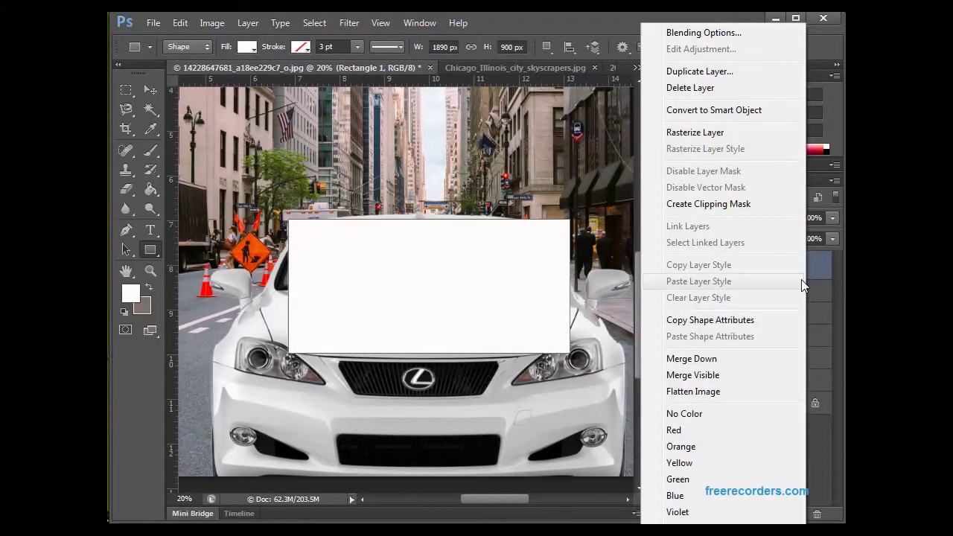
Rasterize the Rectangle 1 layer and rename it 'winds'
left_click(712, 142)
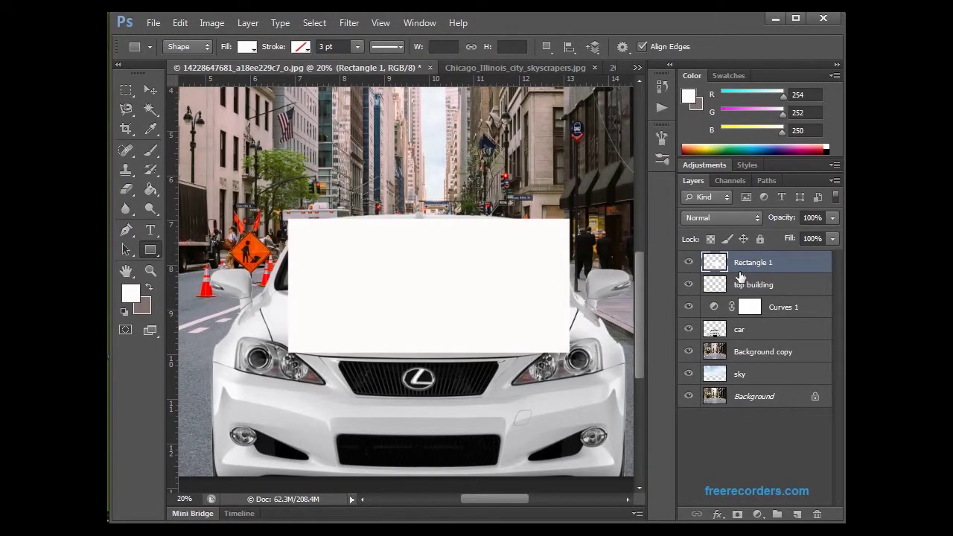
double_click(764, 269)
type("winds")
key("Return")
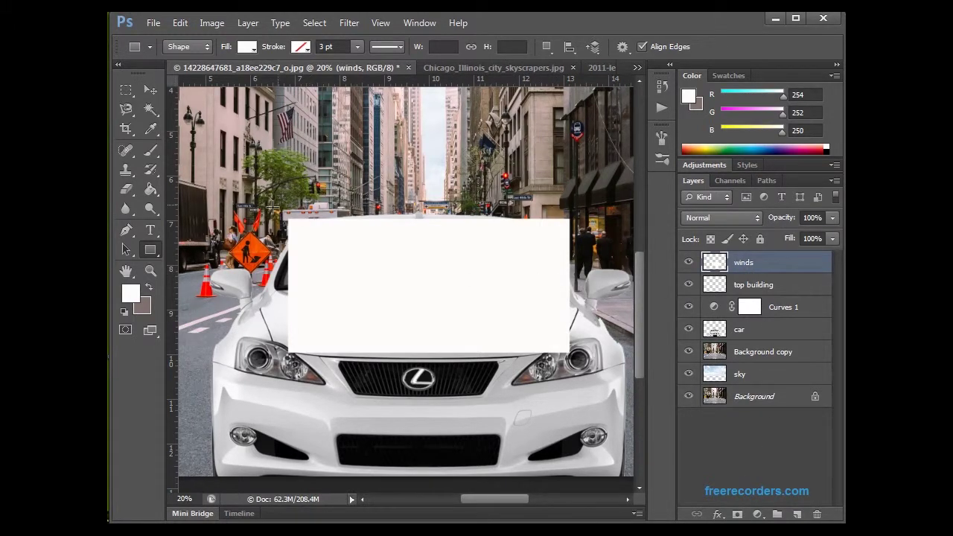
Nudge the white rectangle slightly up-left with Free Transform and switch it to Warp
left_click(150, 90)
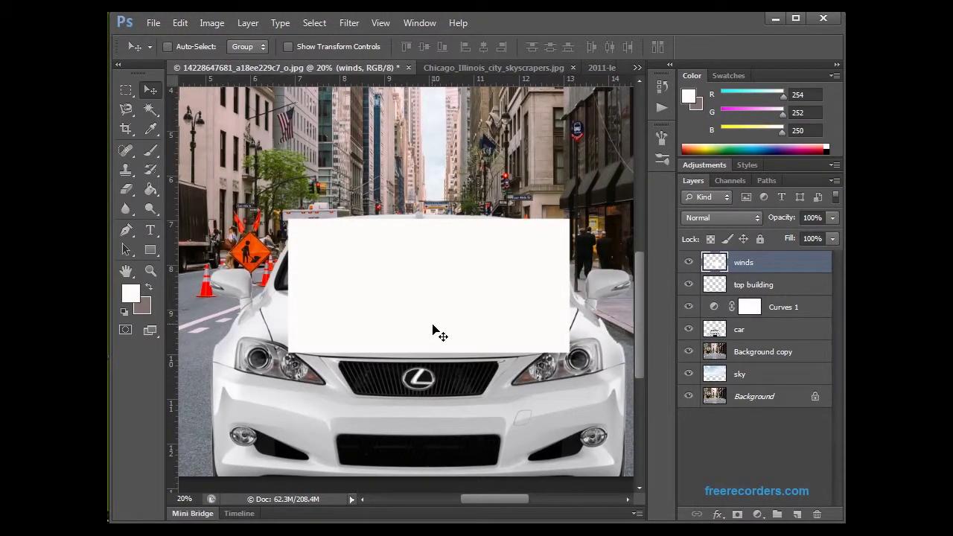
key("ctrl+t")
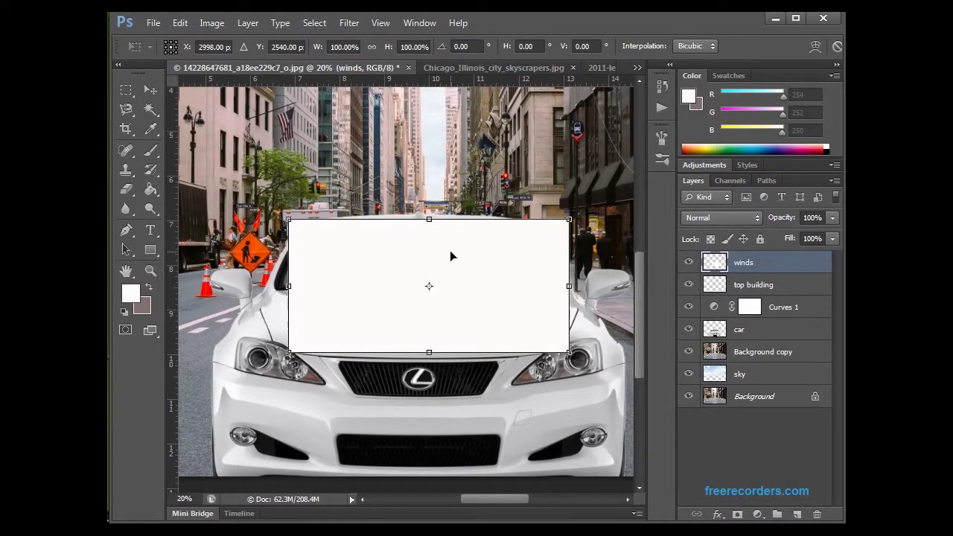
left_click_drag(449, 256, 440, 248)
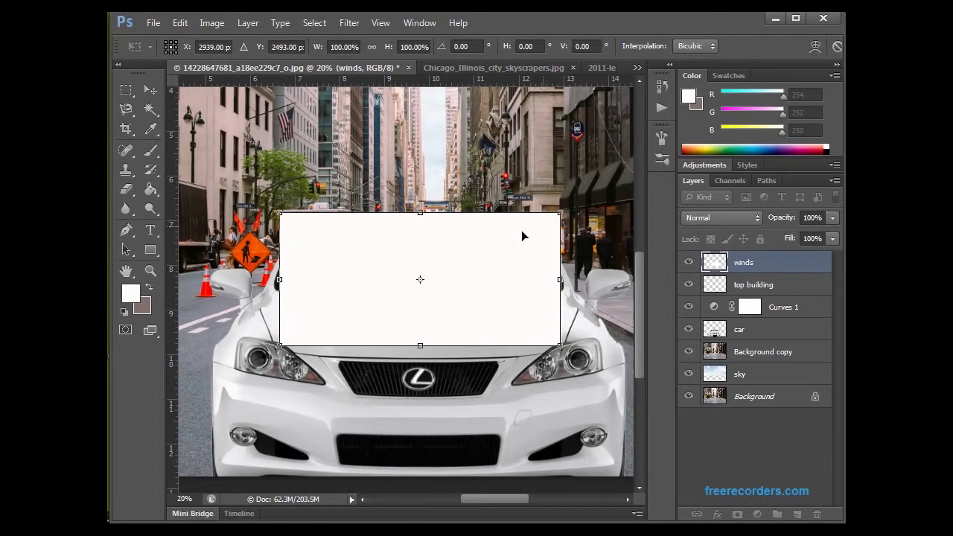
right_click(456, 269)
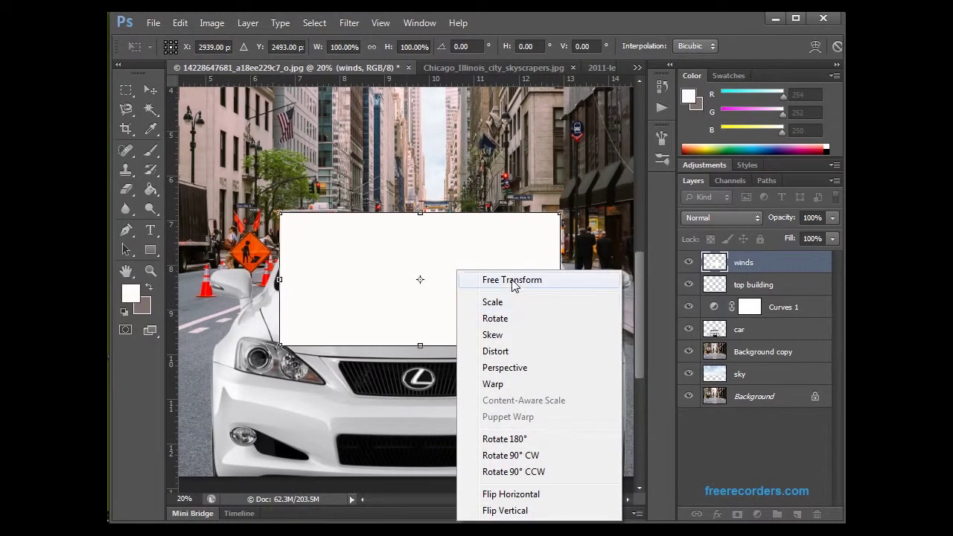
left_click(513, 384)
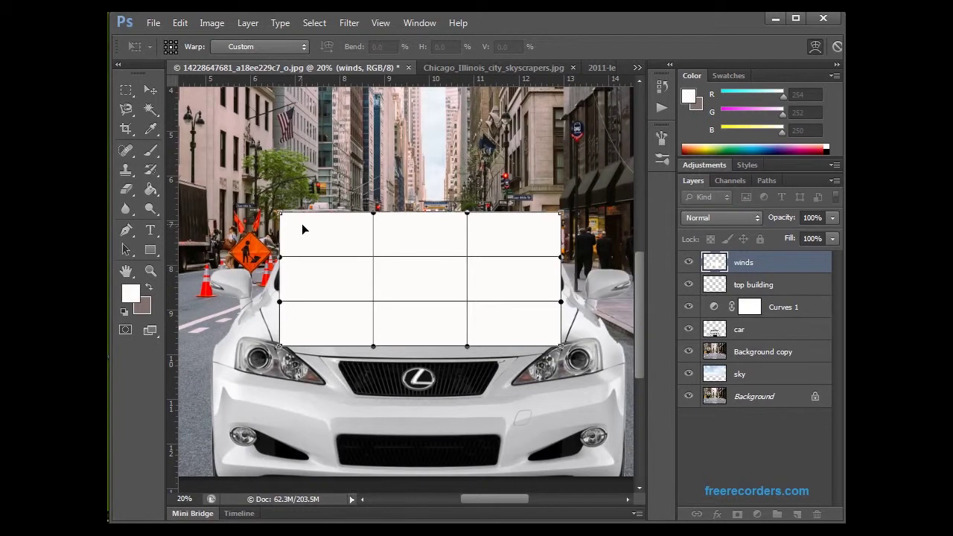
Warp the rectangle's left side, bottom corners and lower edge up to the windshield's lower outline
left_click_drag(281, 218, 308, 224)
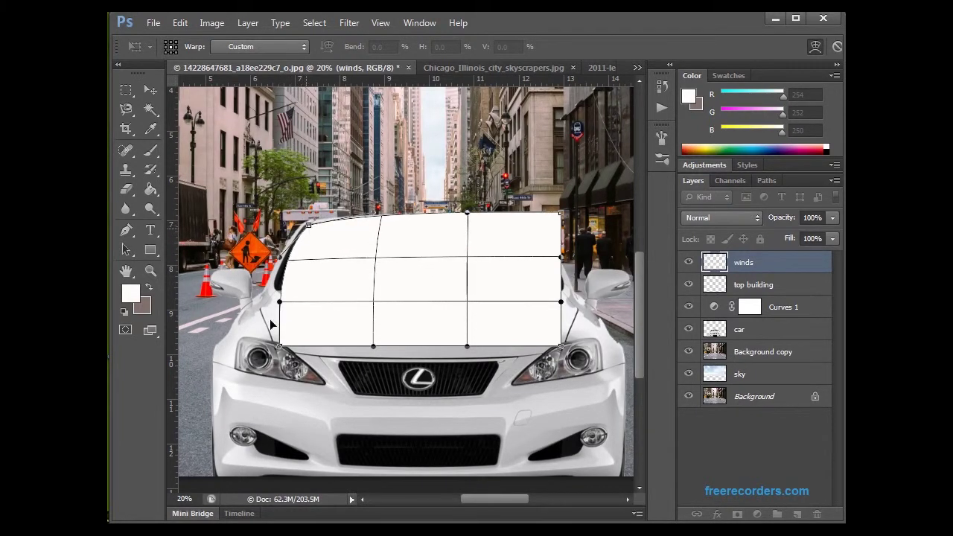
left_click_drag(280, 305, 270, 279)
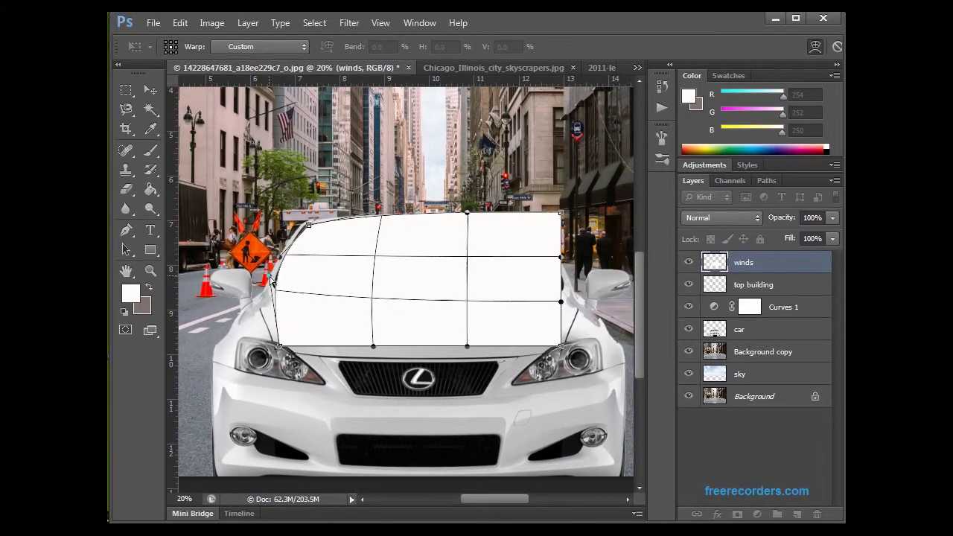
left_click_drag(279, 347, 278, 277)
left_click_drag(374, 343, 377, 270)
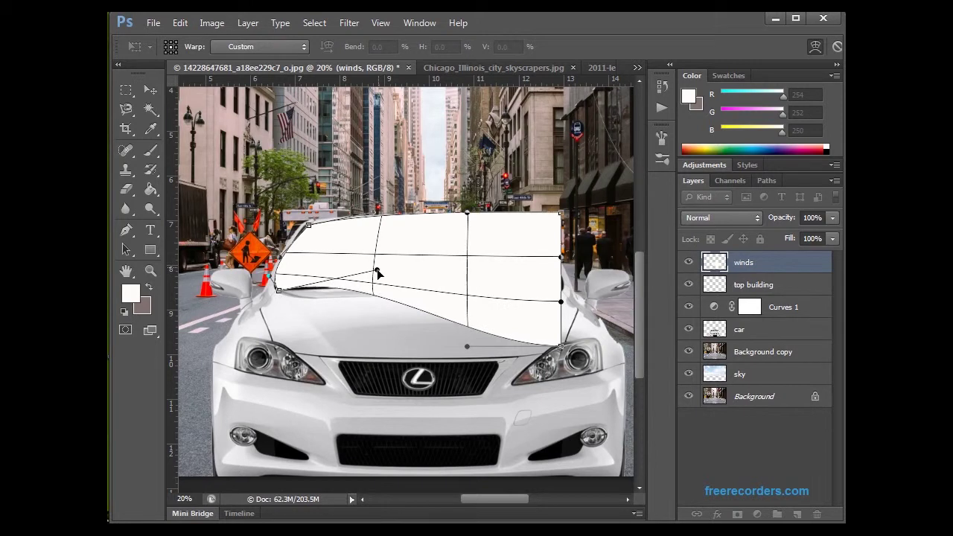
left_click_drag(472, 332, 469, 287)
left_click_drag(377, 268, 373, 289)
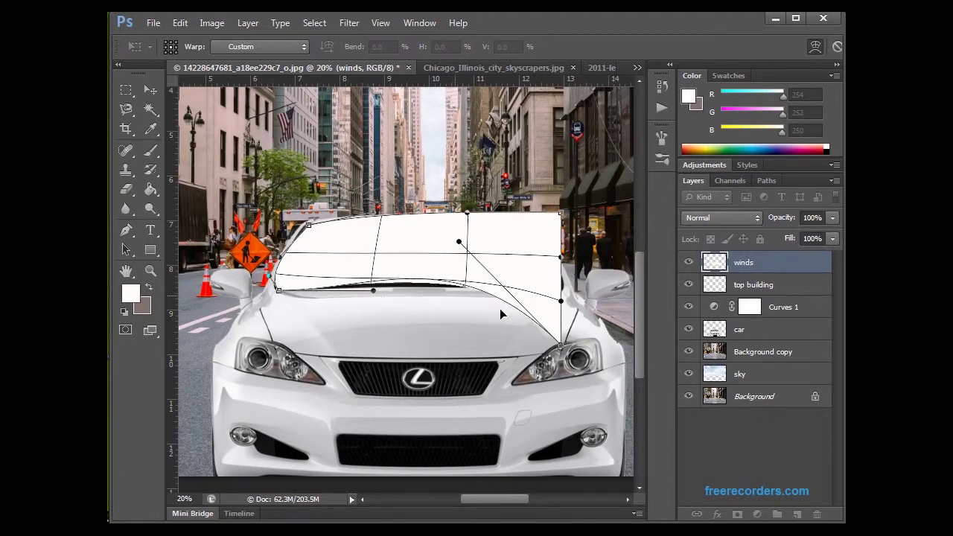
left_click_drag(560, 351, 563, 287)
left_click_drag(471, 281, 469, 287)
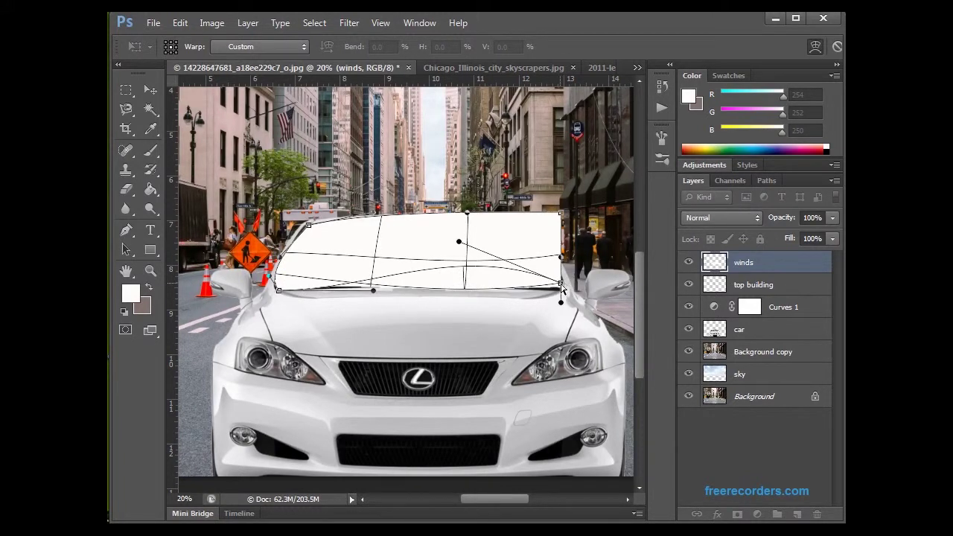
left_click_drag(563, 290, 565, 287)
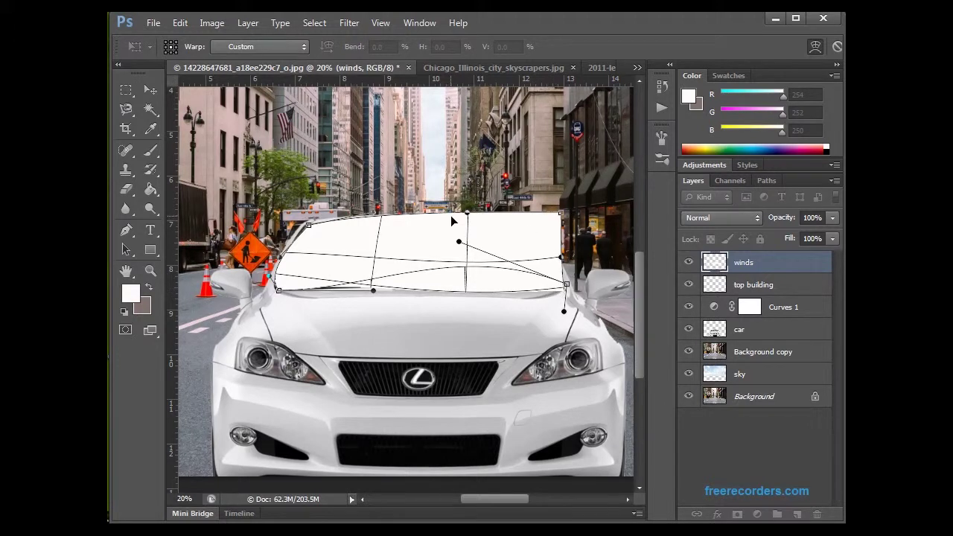
Bend the top and right edges to follow the windshield, then apply the warp
left_click_drag(468, 217, 466, 230)
left_click_drag(559, 214, 528, 226)
mouse_move(467, 233)
left_mouse_down()
mouse_move(460, 222)
mouse_move(468, 223)
left_mouse_up()
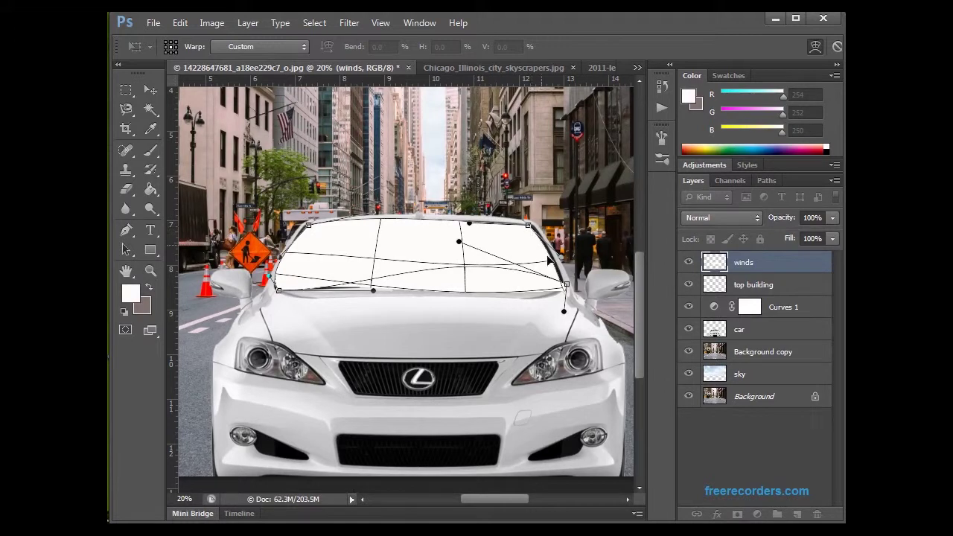
left_click_drag(529, 227, 532, 230)
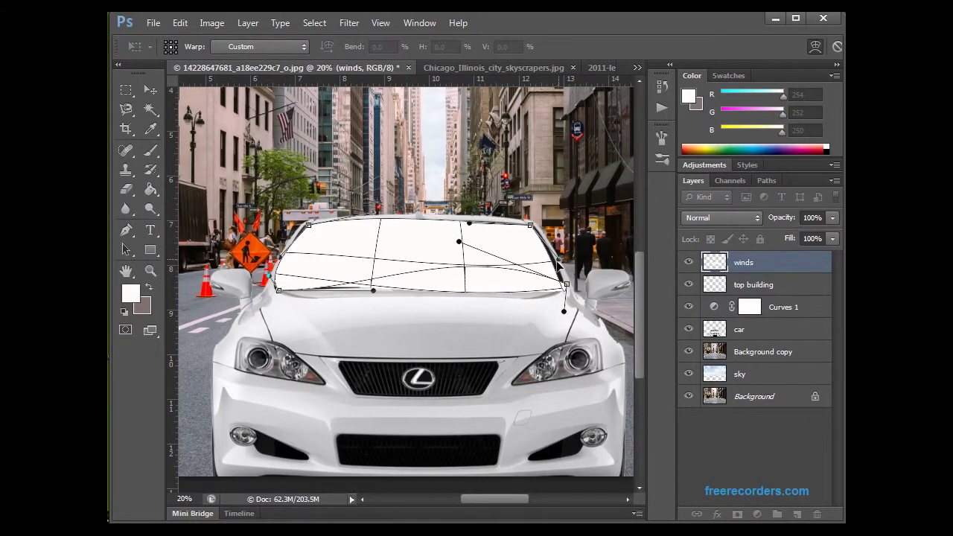
left_click_drag(558, 262, 568, 259)
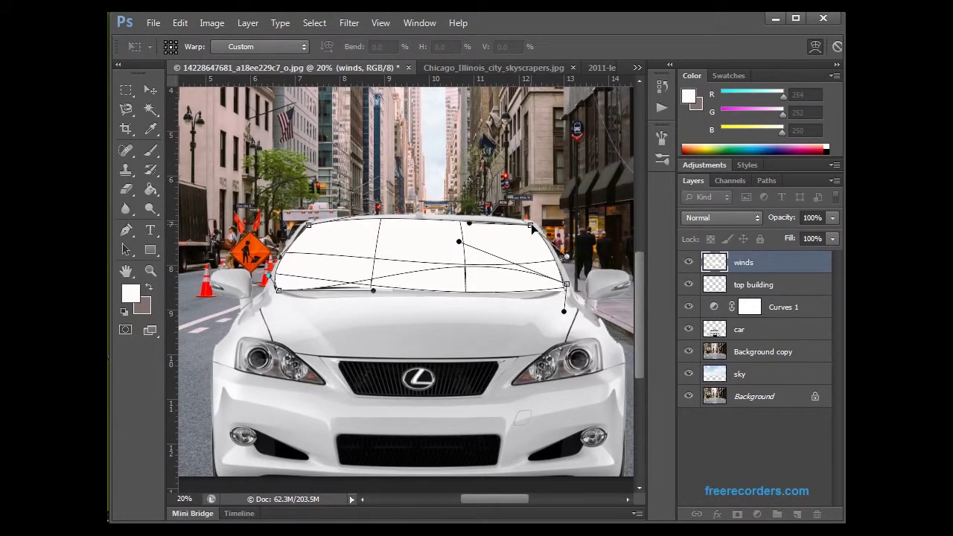
left_click_drag(531, 224, 534, 227)
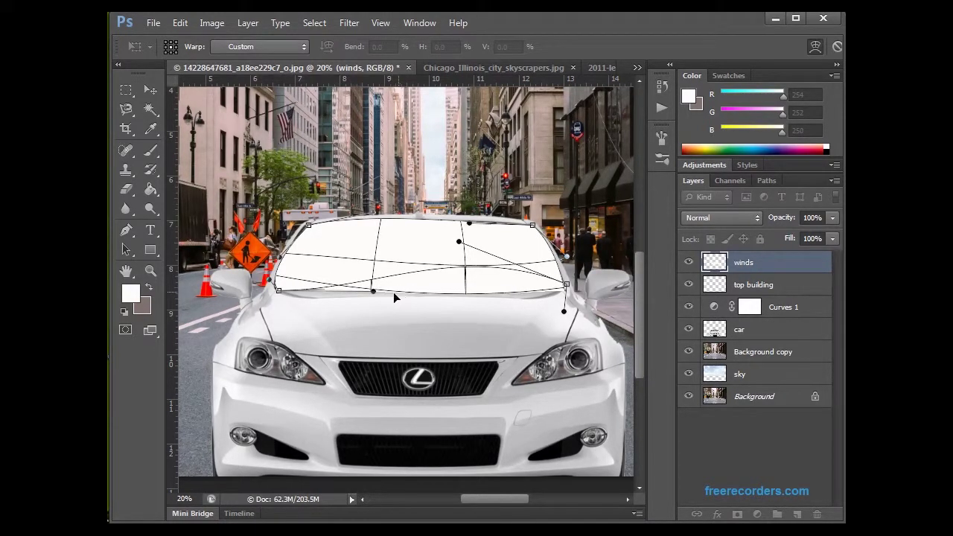
left_click_drag(375, 291, 376, 288)
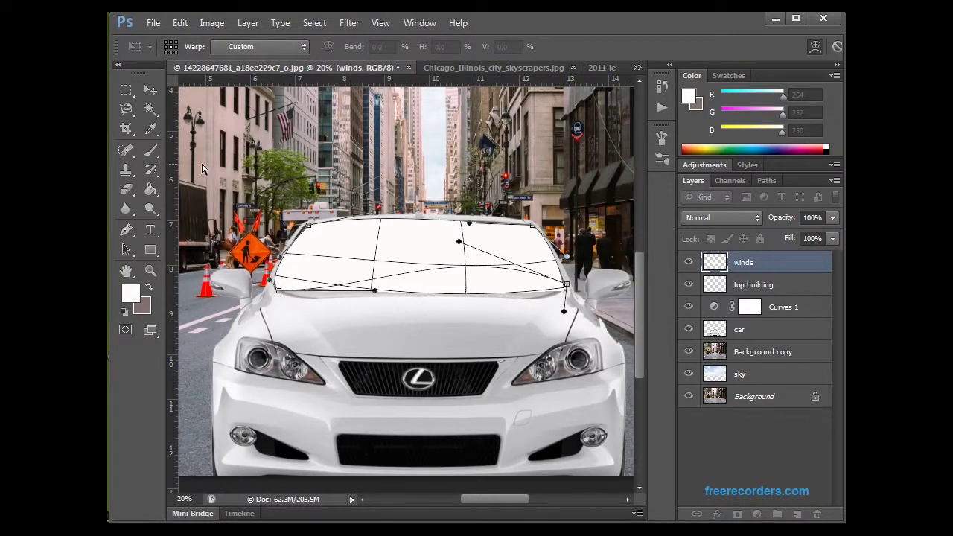
left_click(150, 89)
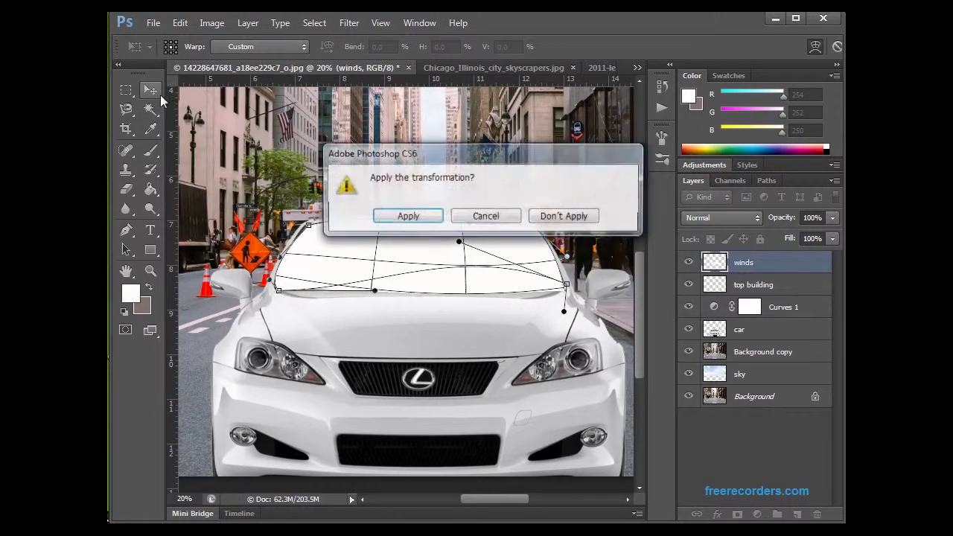
left_click(420, 221)
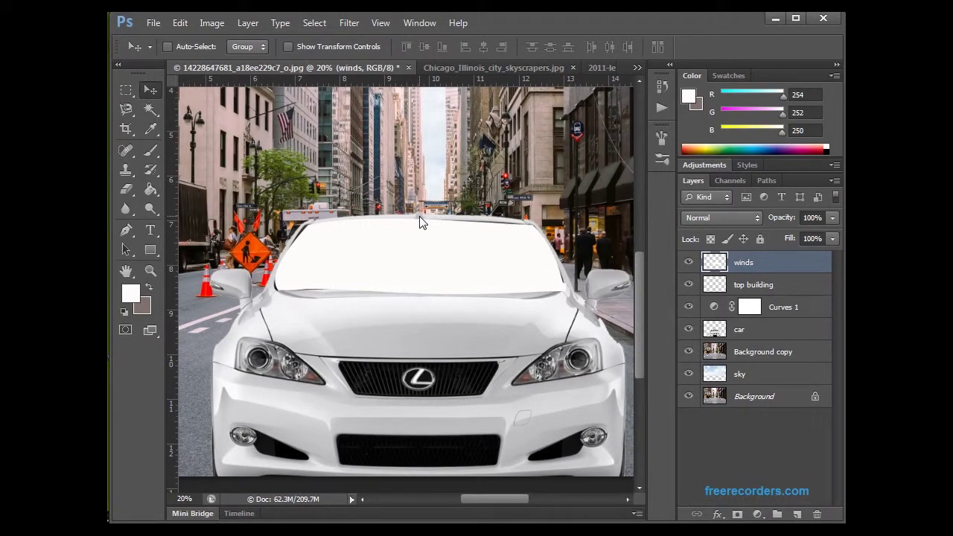
Warp the winds layer again, fine-tuning the top-left, bottom-left and bottom-right corners, and apply
key("ctrl+t")
right_click(399, 258)
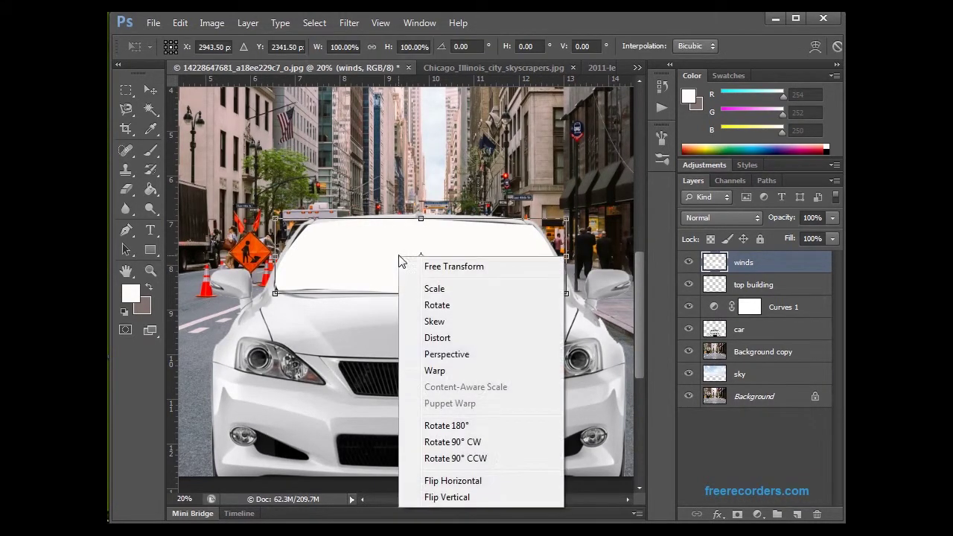
left_click(447, 370)
left_click_drag(276, 221, 270, 220)
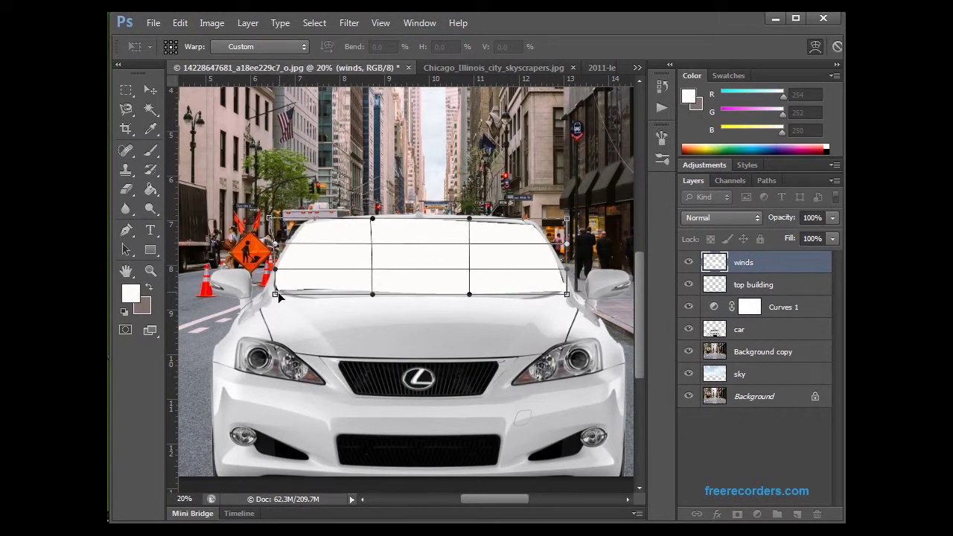
left_click_drag(275, 296, 275, 298)
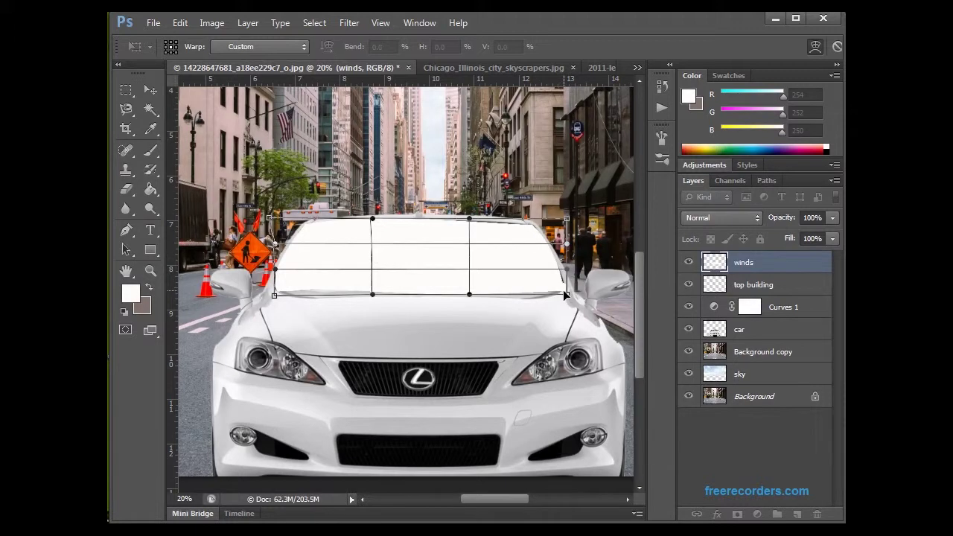
left_click_drag(563, 294, 567, 293)
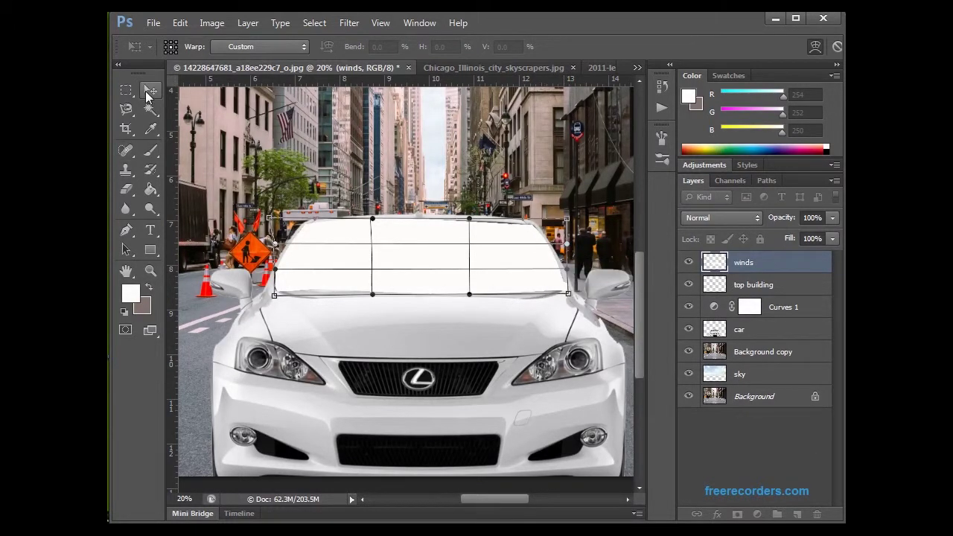
left_click(147, 96)
left_click(410, 215)
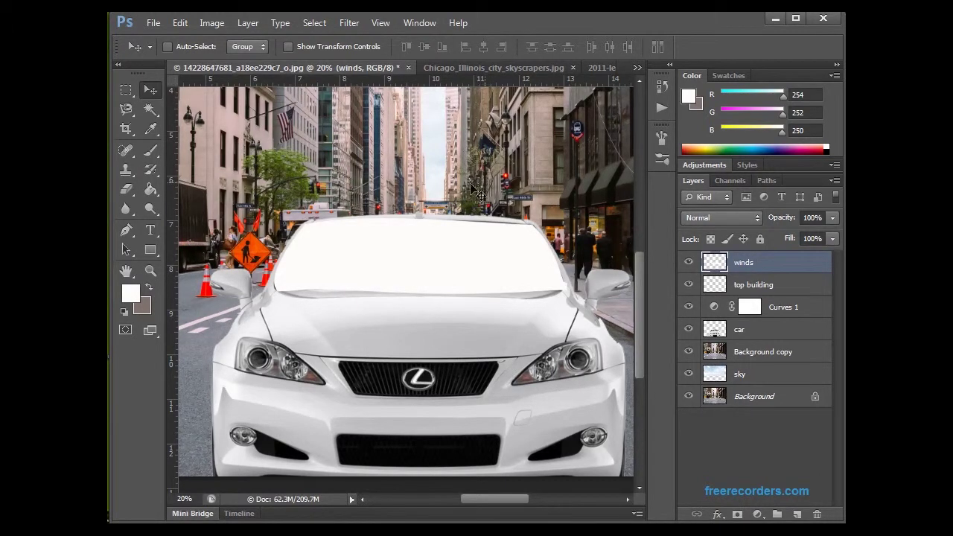
Lower the winds layer opacity to 39%
left_click(834, 217)
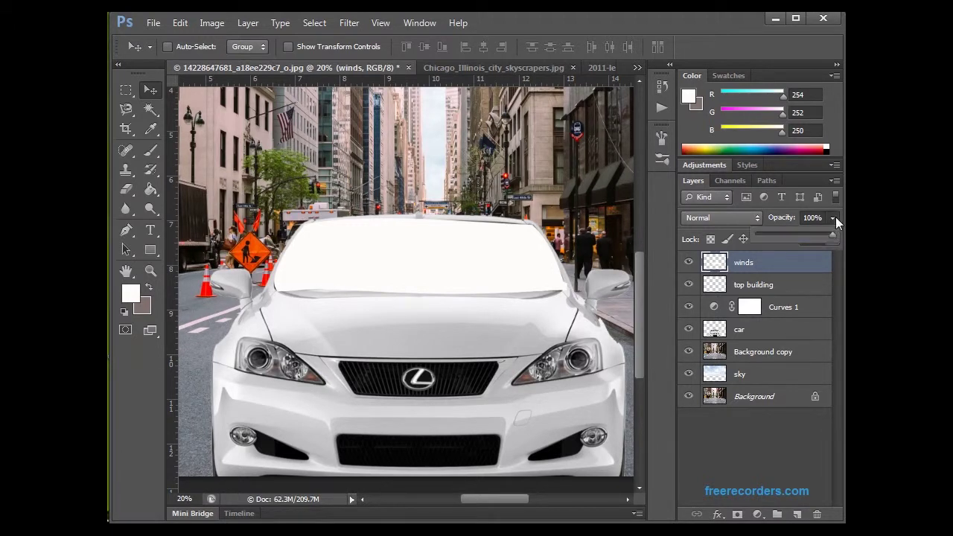
left_click_drag(814, 235, 813, 236)
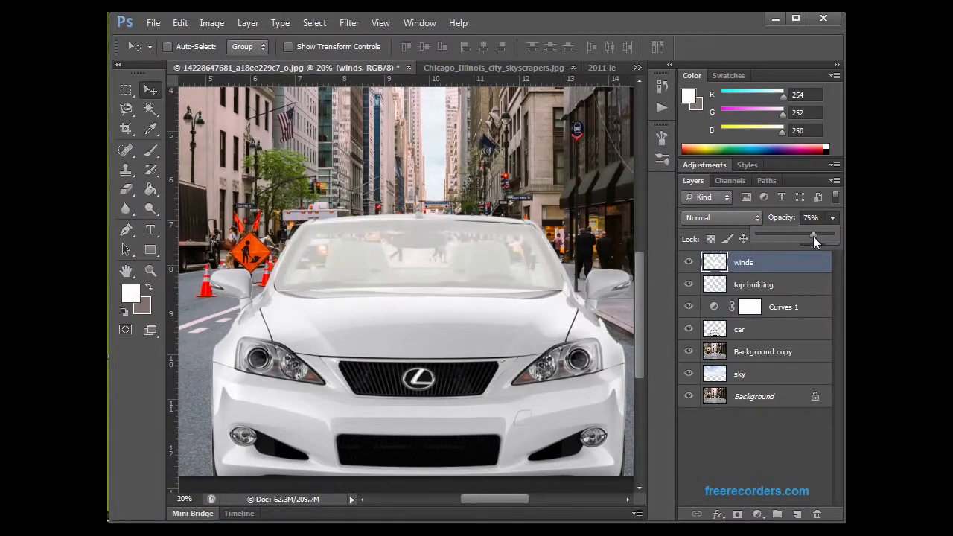
left_click_drag(796, 235, 789, 235)
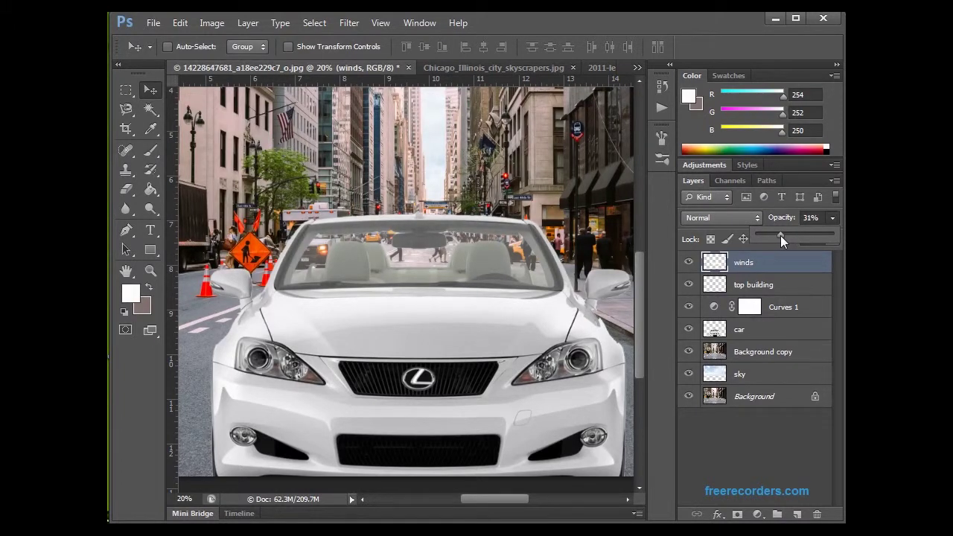
left_click_drag(780, 236, 786, 235)
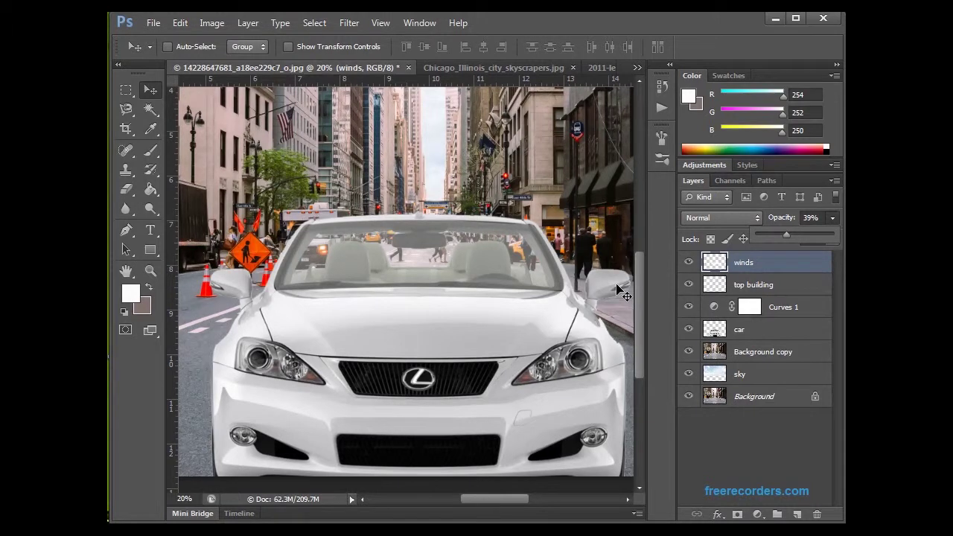
Stretch the winds layer slightly taller and larger over the windshield and apply the transform
key("ctrl+t")
left_click_drag(572, 301, 574, 303)
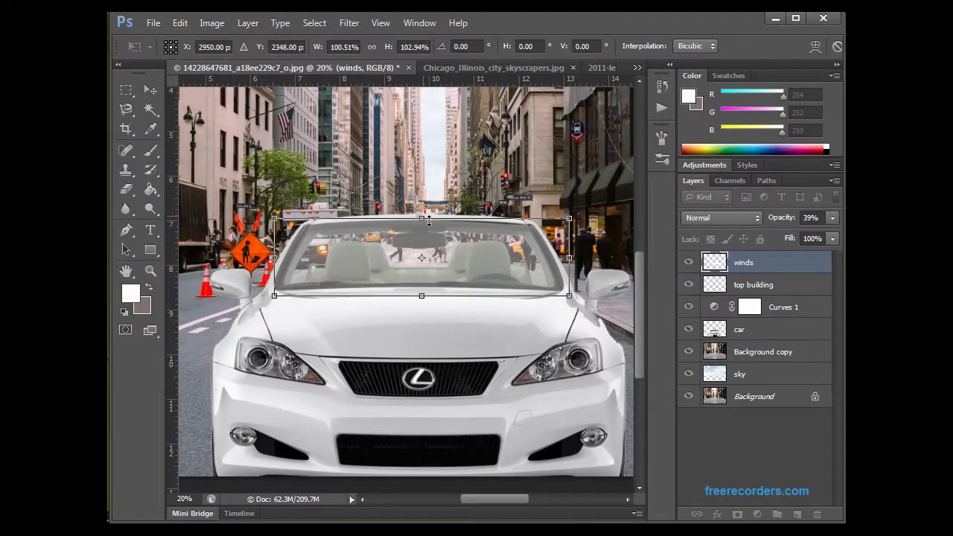
left_click_drag(429, 219, 429, 219)
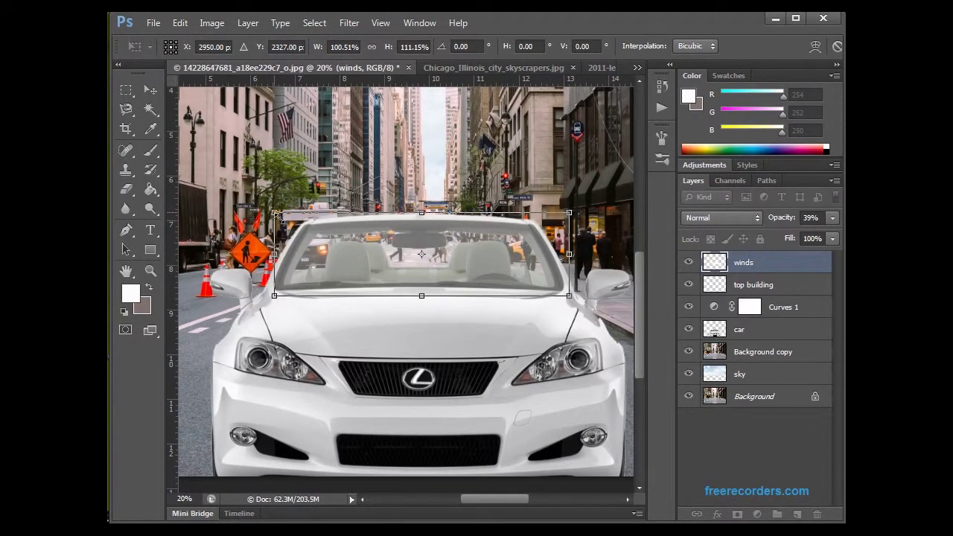
left_click(151, 90)
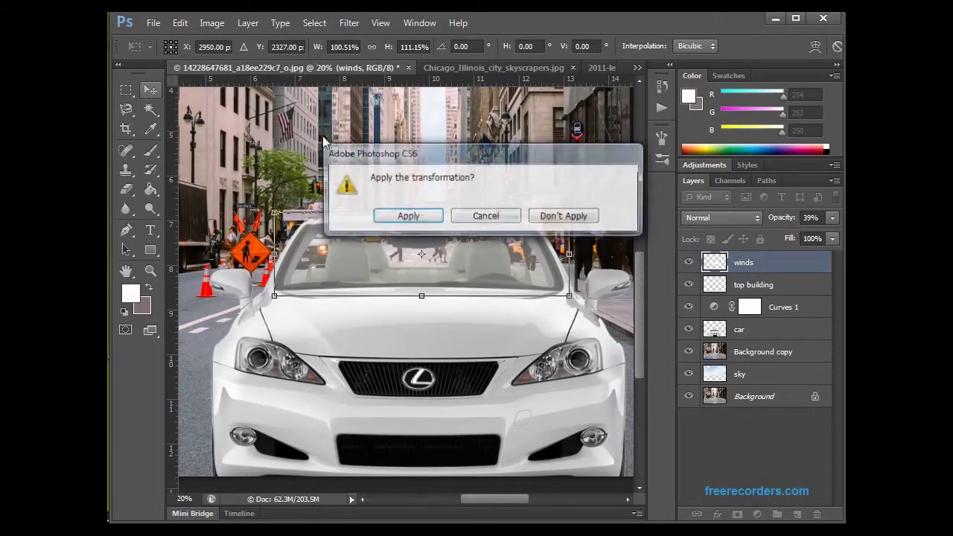
left_click(409, 215)
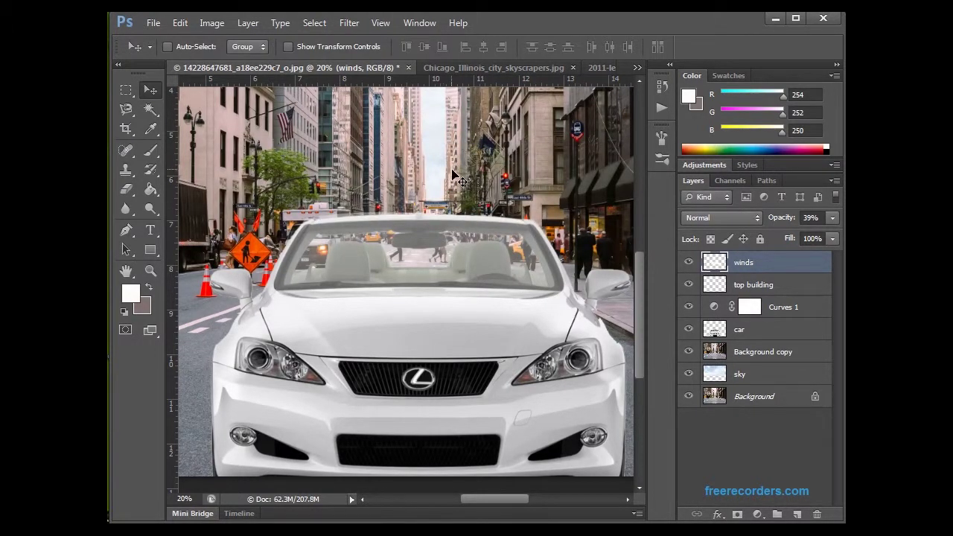
left_click(127, 189)
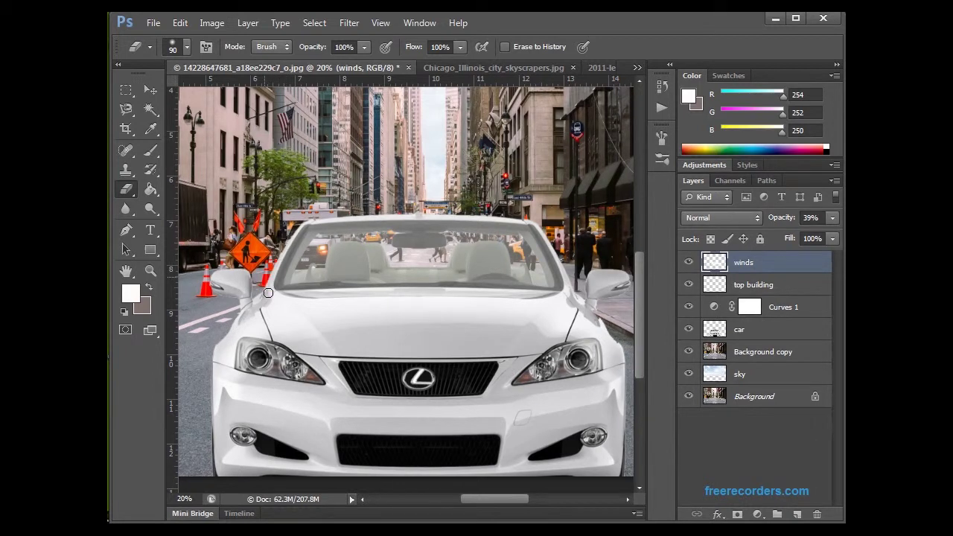
Erase the winds overspill along the windshield's right pillar and zoom out to 10%
left_click(549, 225)
left_click(151, 89)
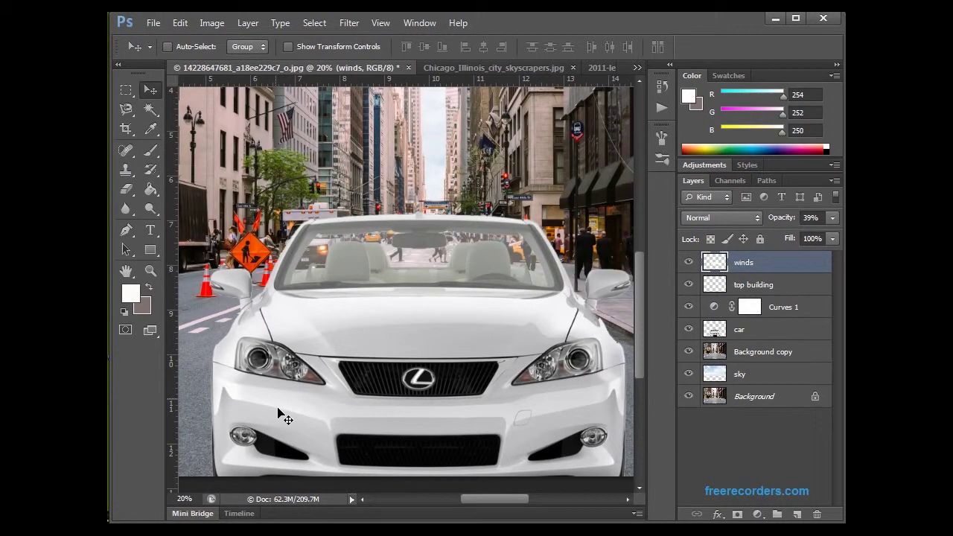
left_click(195, 502)
type("10")
key("Return")
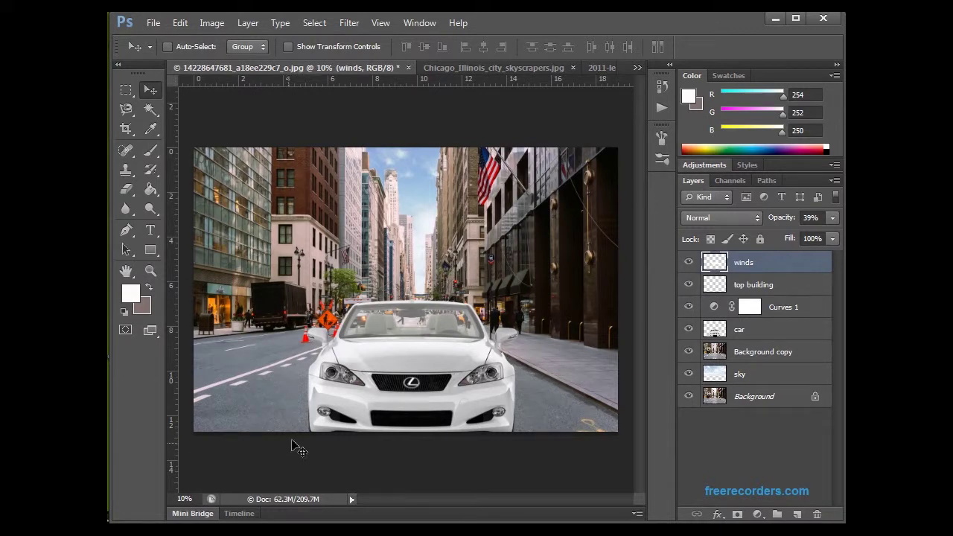
left_click(688, 262)
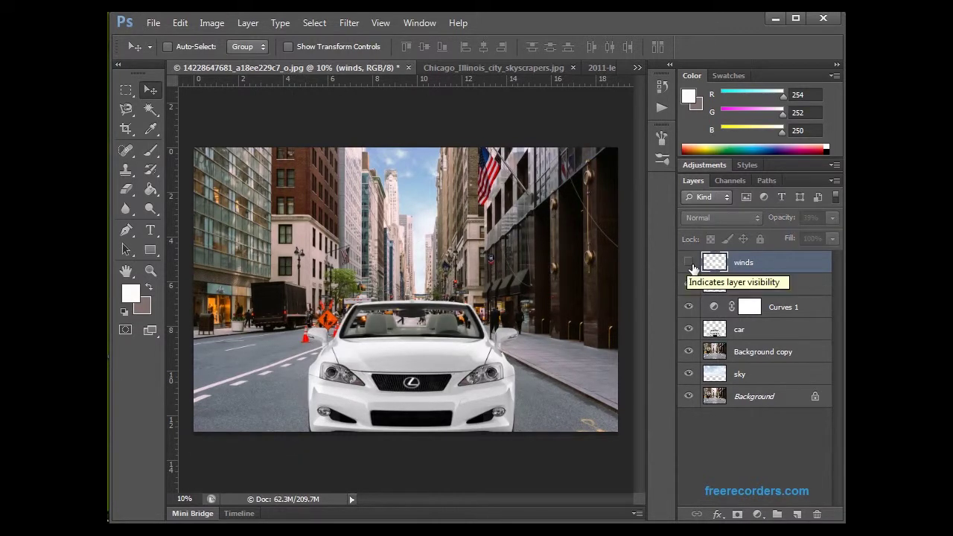
left_click(689, 262)
left_click(689, 262)
left_click(688, 263)
left_click(688, 263)
left_click(688, 263)
left_click(689, 263)
left_click(689, 262)
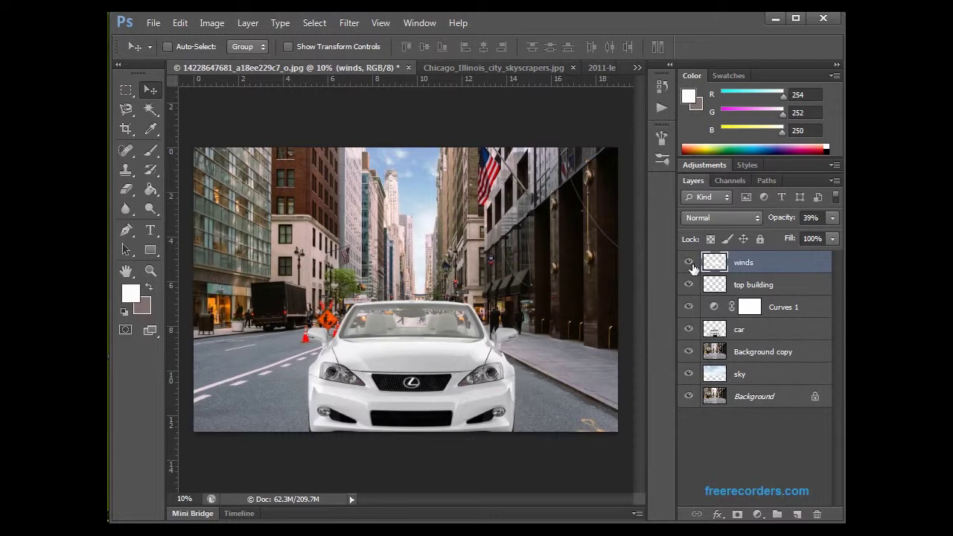
left_click(690, 285)
left_click(690, 285)
left_click(690, 285)
left_click(690, 285)
left_click(690, 285)
left_click(690, 285)
left_click(690, 285)
left_click(690, 285)
left_click(689, 310)
left_click(689, 310)
left_click(690, 329)
left_click(690, 330)
left_click(690, 330)
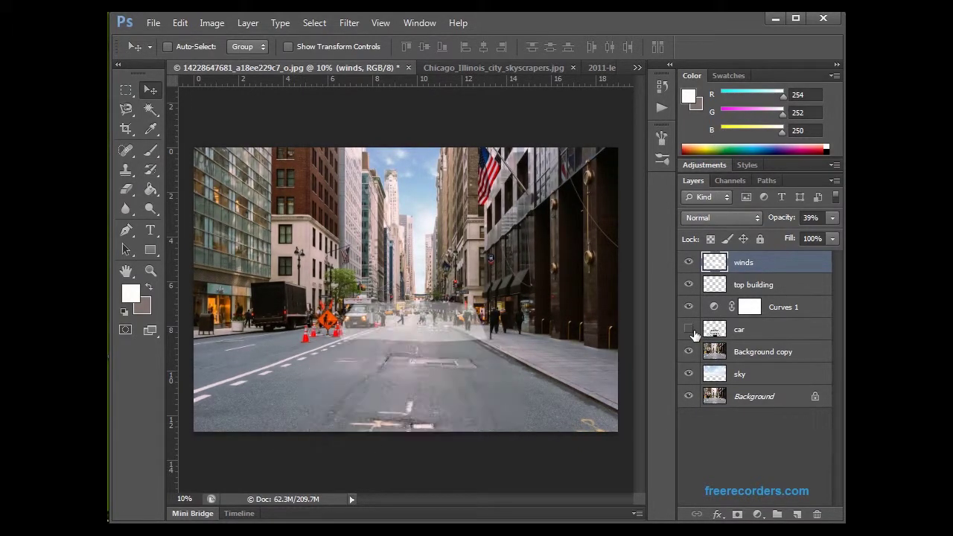
left_click(690, 330)
left_click(689, 351)
left_click(690, 351)
left_click(689, 374)
left_click(690, 374)
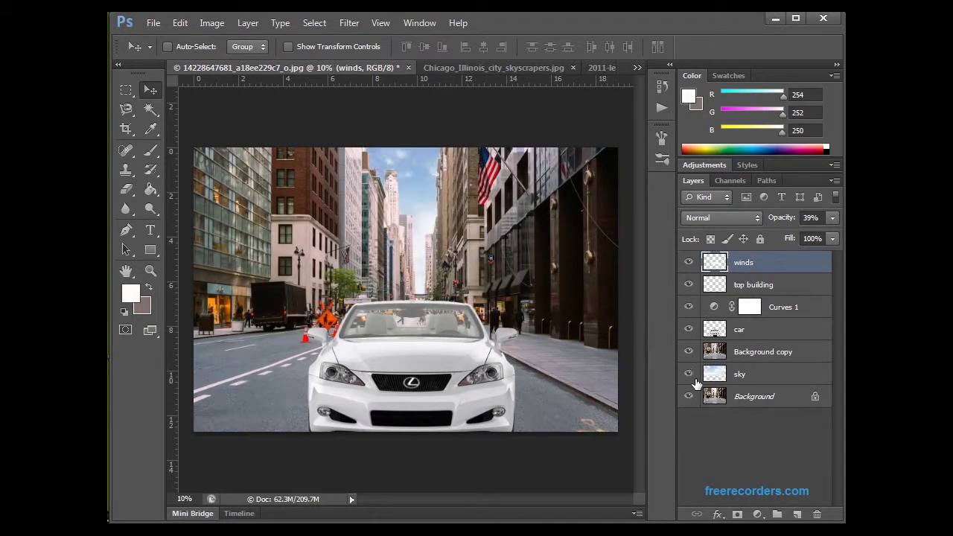
left_click(692, 378)
left_click(690, 374)
In the Chicago skyscrapers image, duplicate the Background layer and rename the copy 'chicago'
left_click(502, 67)
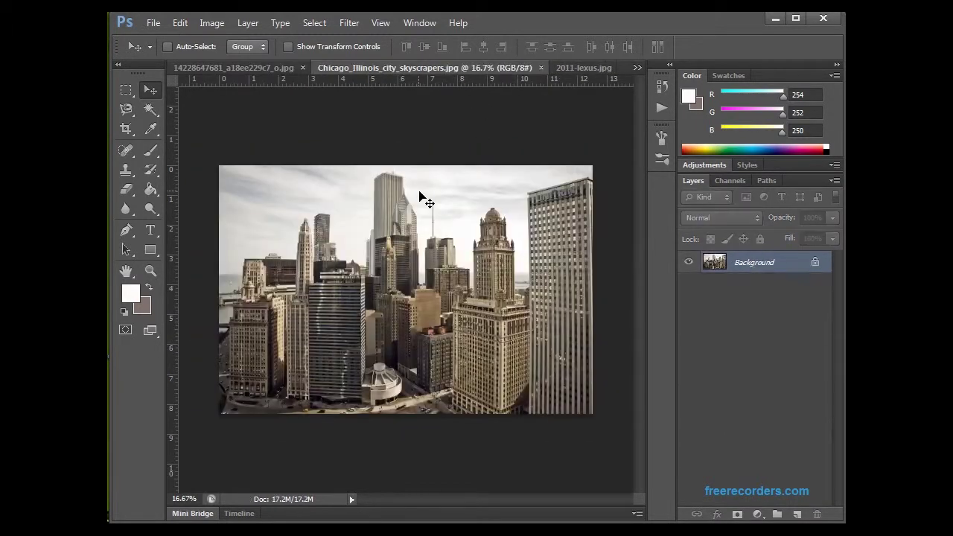
right_click(751, 265)
left_click(740, 299)
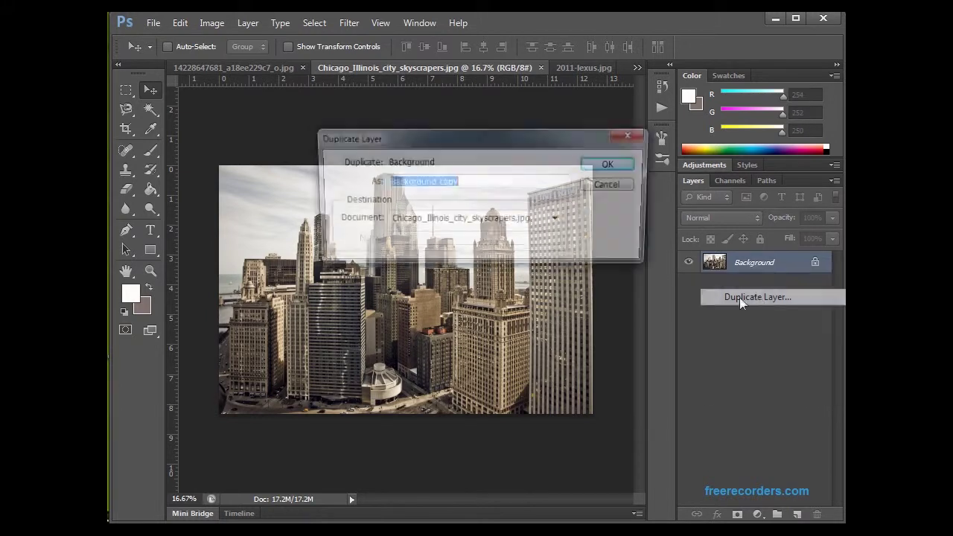
key("Return")
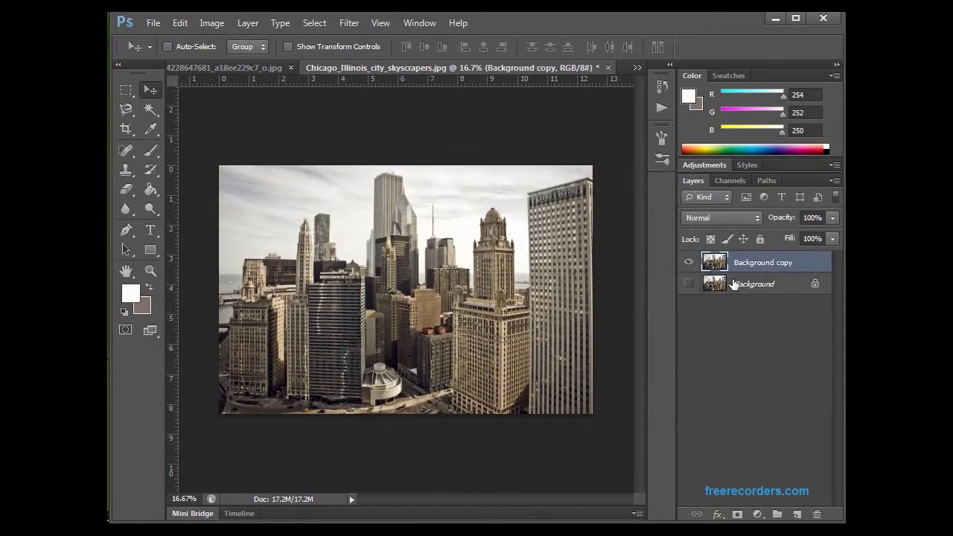
double_click(756, 268)
type("chicago")
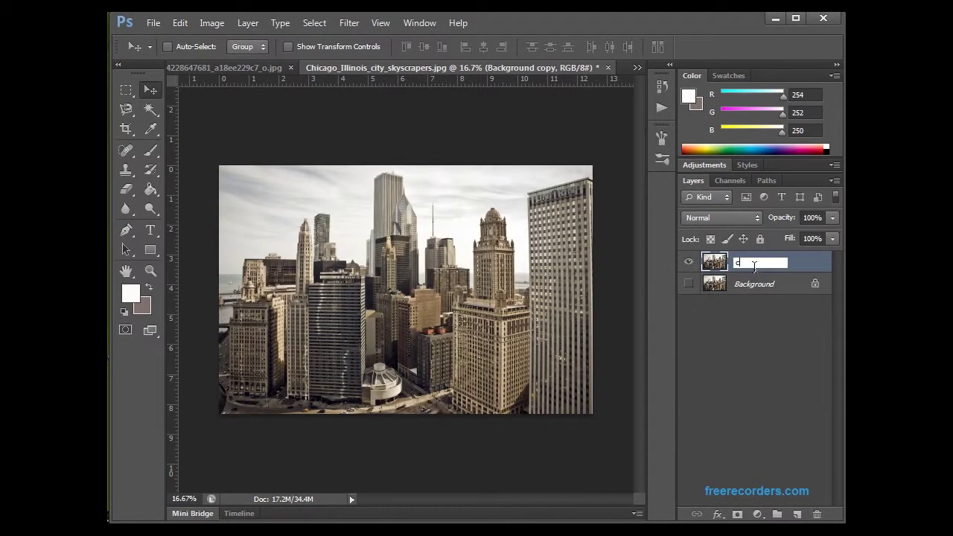
left_click(763, 298)
left_click(759, 266)
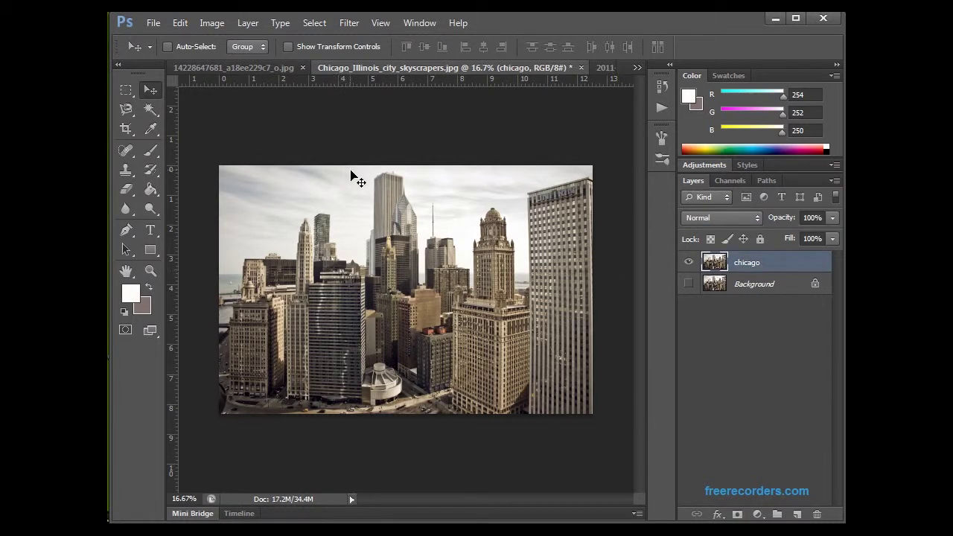
With the Magic Wand, test sky selections at tolerances 15, 30 and 40
left_click(148, 111)
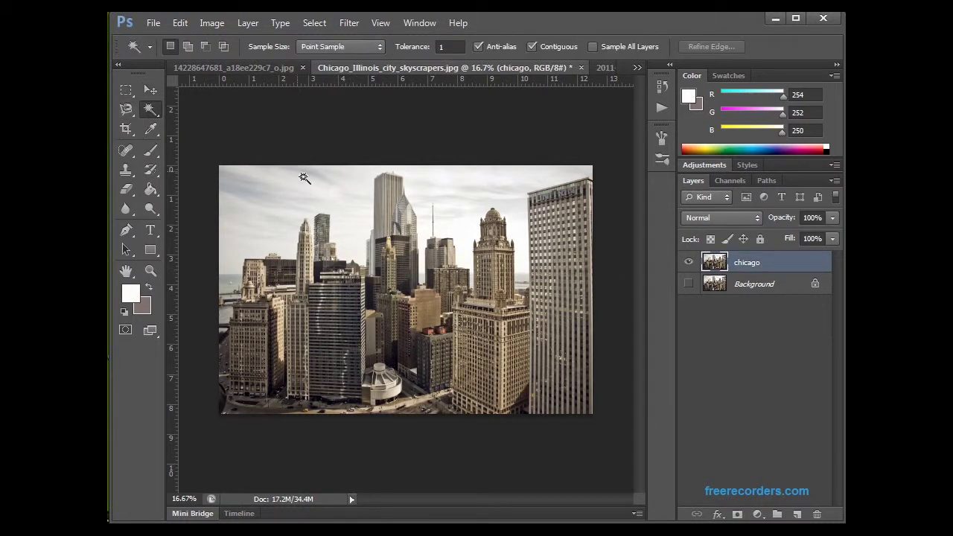
left_click_drag(444, 48, 434, 50)
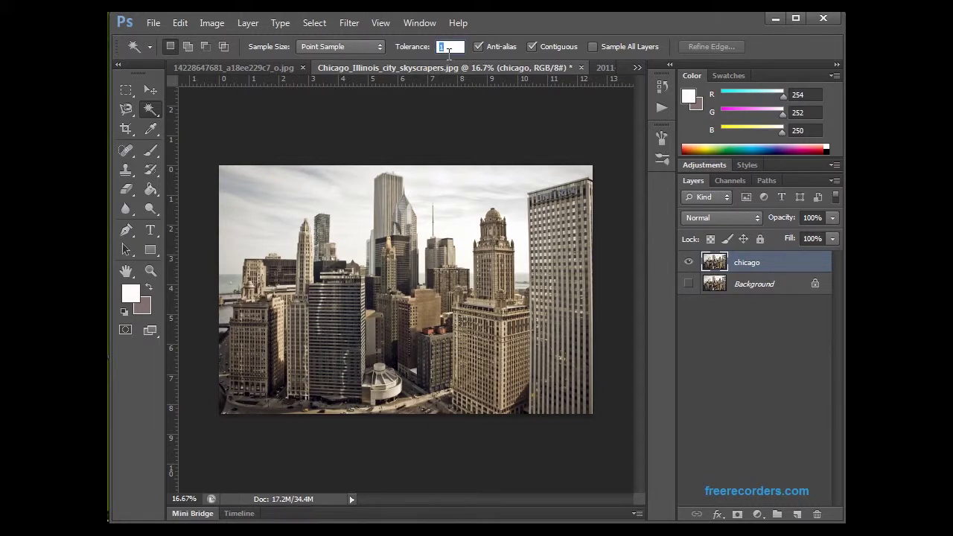
type("15")
key("Return")
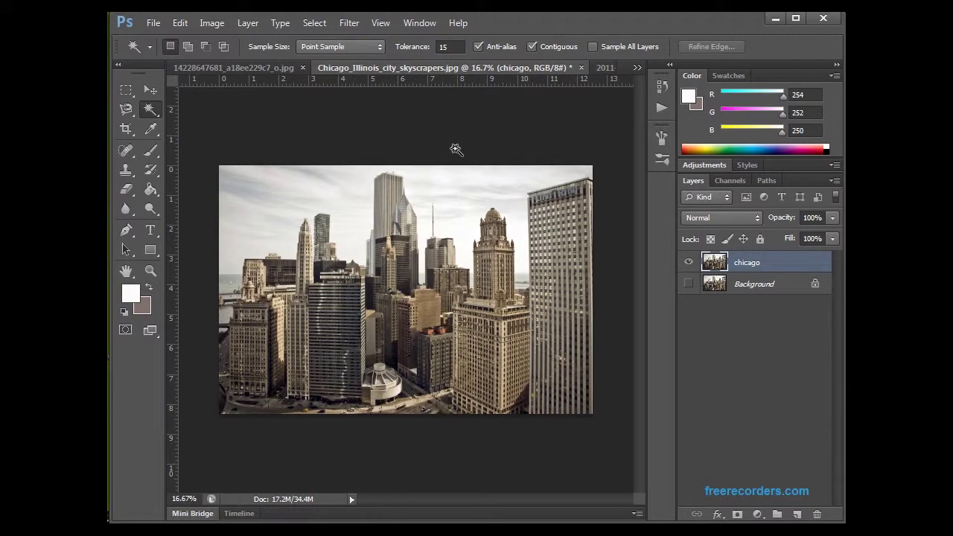
left_click(265, 202)
left_click(385, 141)
type("30")
key("Return")
left_click(267, 190)
left_click(276, 157)
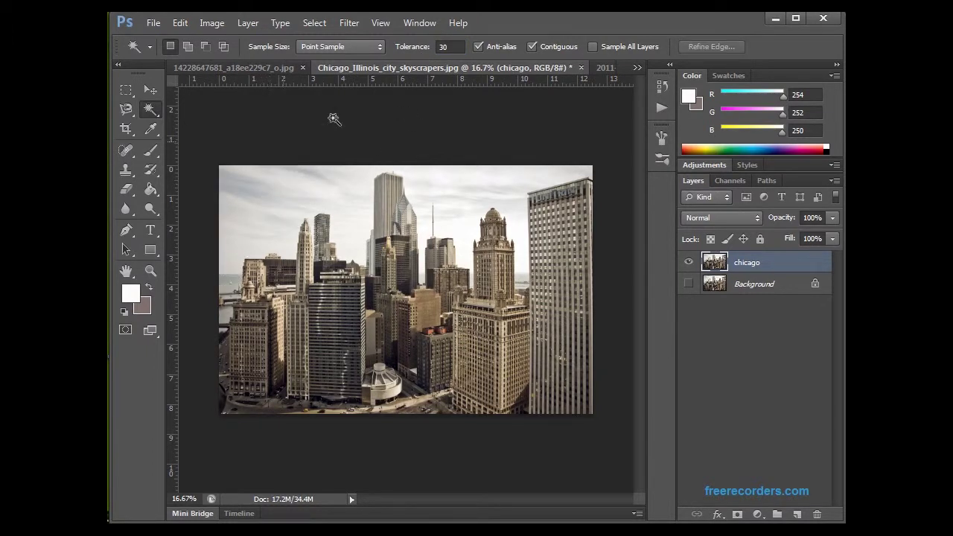
left_click(461, 50)
type("40")
key("Return")
left_click(266, 190)
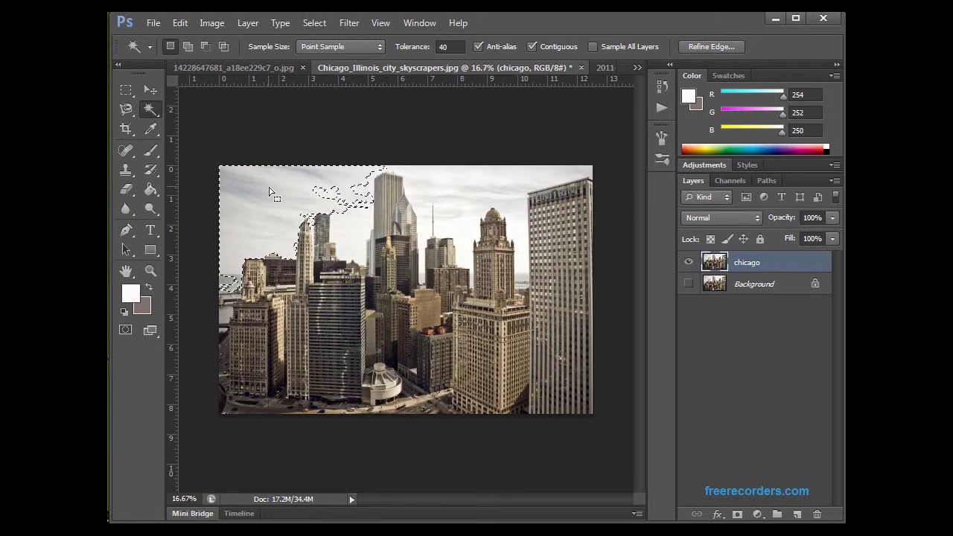
key("ctrl+d")
Retest the sky selection at tolerances 50 and 40, then settle on tolerance 20
left_click(451, 47)
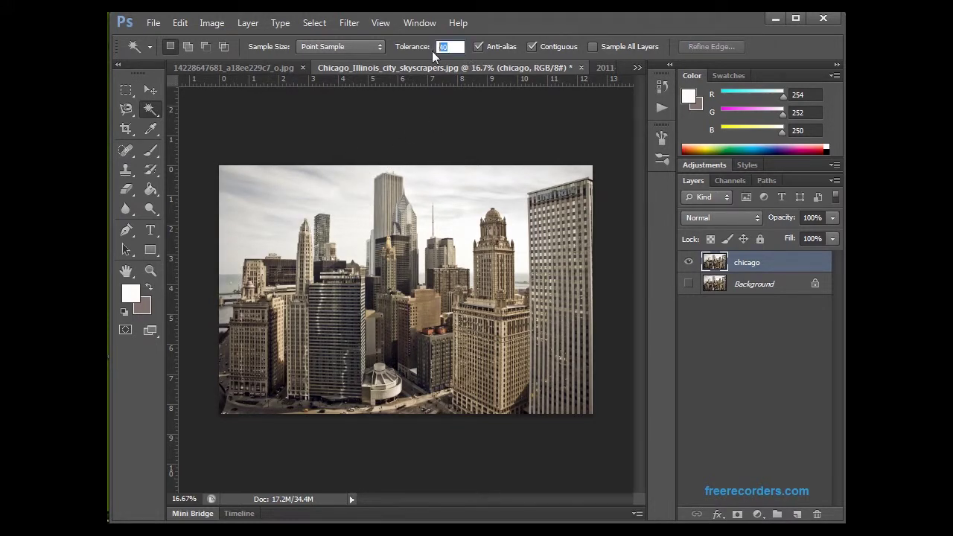
type("50")
left_click(278, 221)
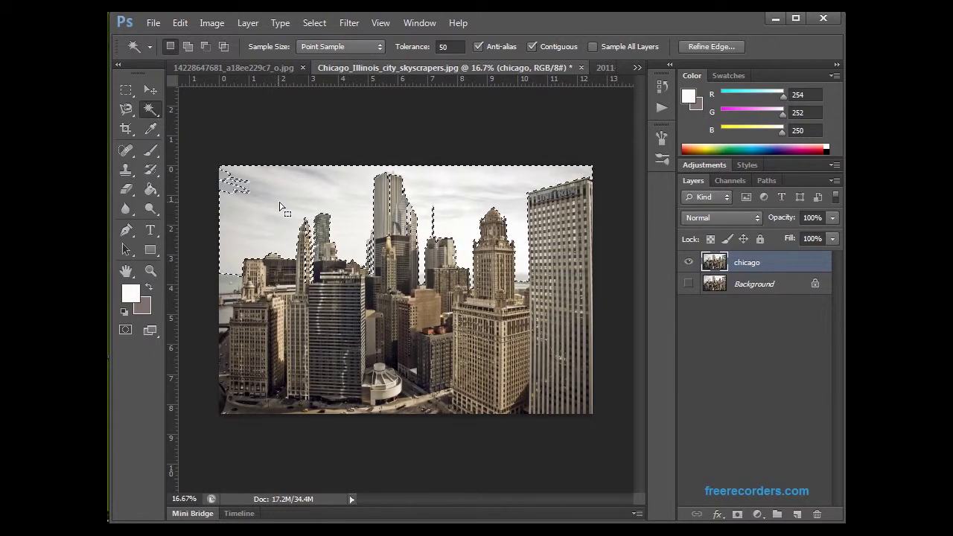
key("ctrl+d")
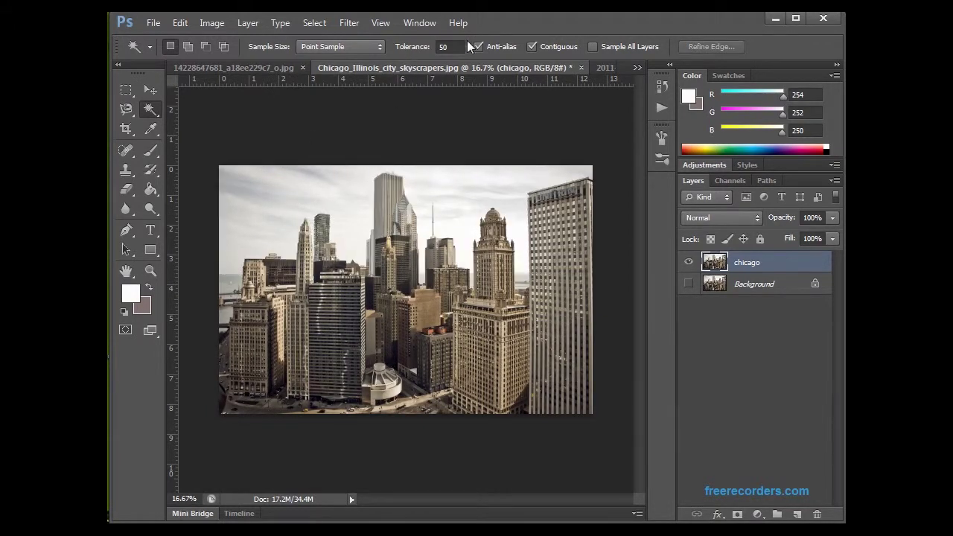
left_click(462, 49)
type("40")
key("Return")
left_click(261, 220)
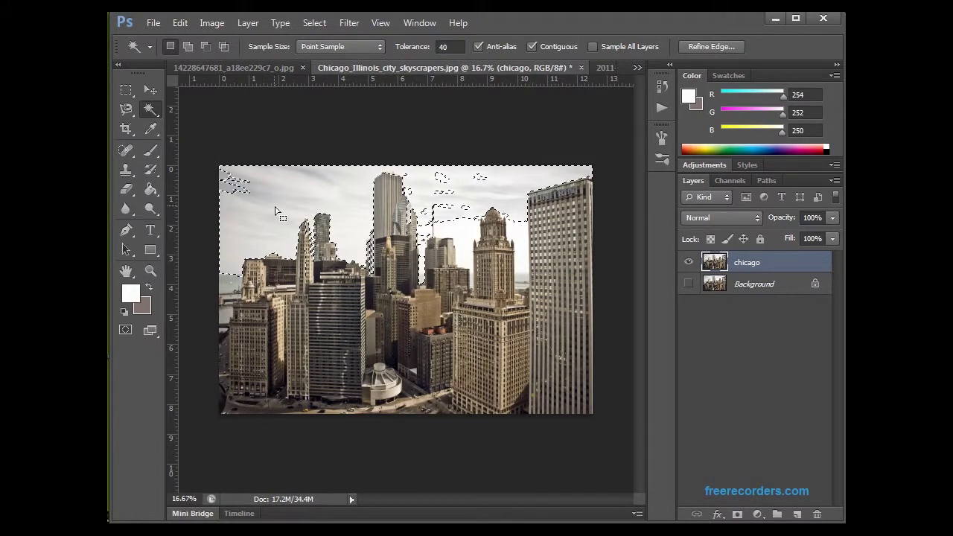
key("ctrl+d")
left_click(460, 46)
type("20")
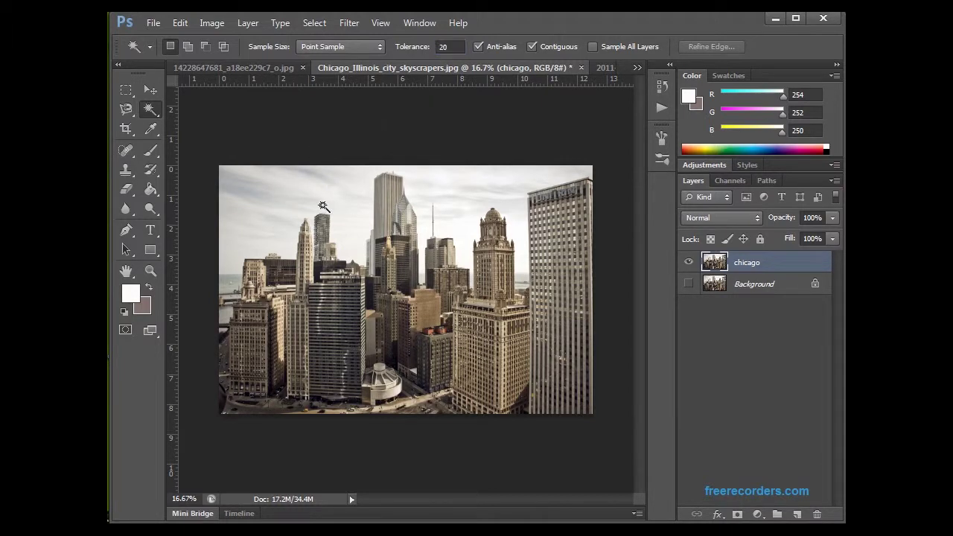
Select and delete the sky around the central buildings and on both sides of the tower
left_click(320, 206)
key("Delete")
left_click(245, 190)
key("Delete")
left_click(354, 237)
key("Delete")
left_click(454, 214)
key("Delete")
Delete the remaining sky patches at the right, top-left and left edge of the skyline
left_click(517, 235)
key("Delete")
left_click(504, 139)
left_click(300, 173)
key("Delete")
left_click(227, 272)
key("Delete")
left_click(292, 141)
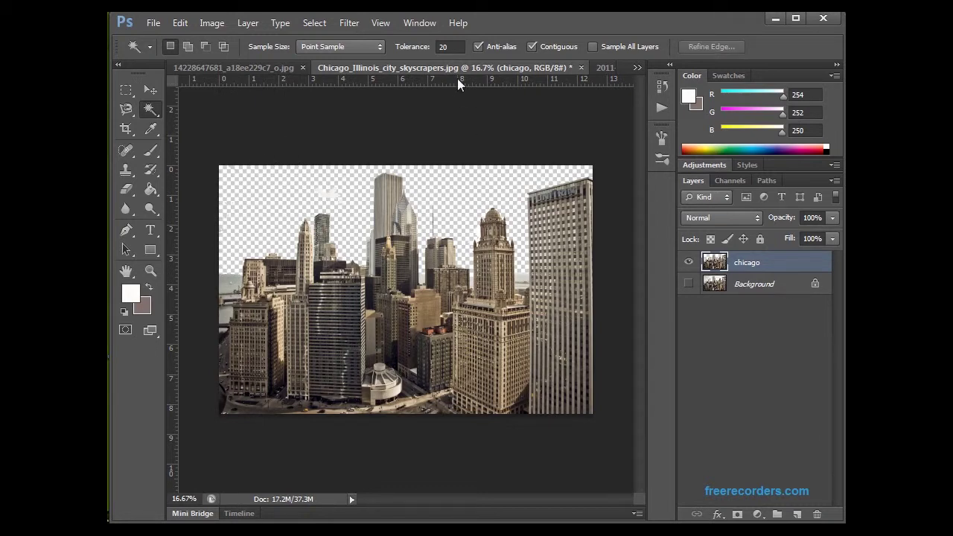
Drag the chicago layer from the floating Chicago window into the Lexus street composite
left_click_drag(374, 69, 695, 125)
left_click(147, 87)
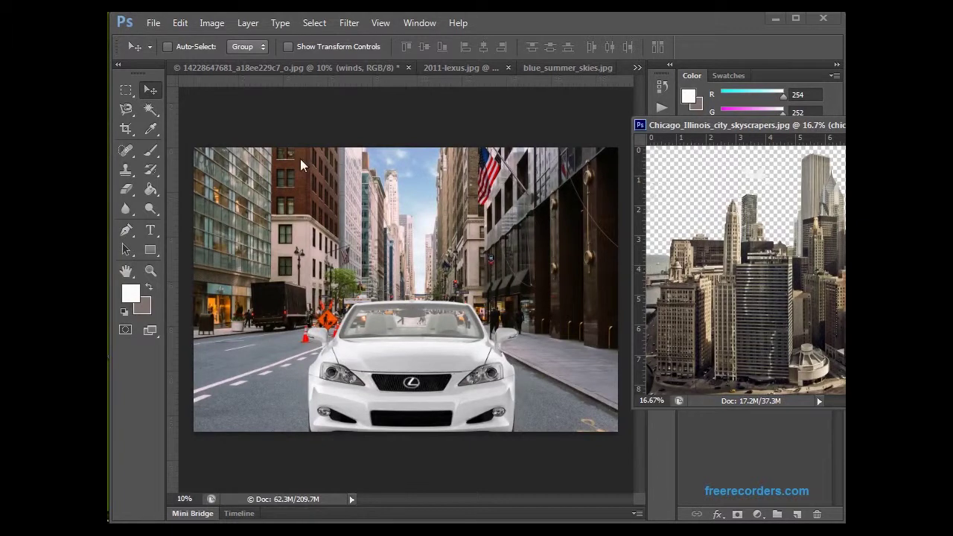
left_click(151, 107)
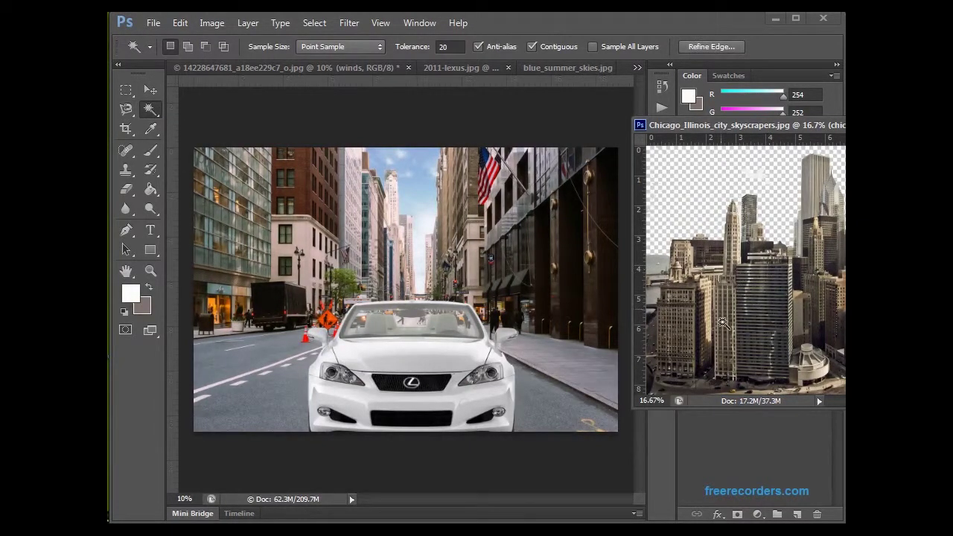
left_click(246, 122)
left_click(150, 89)
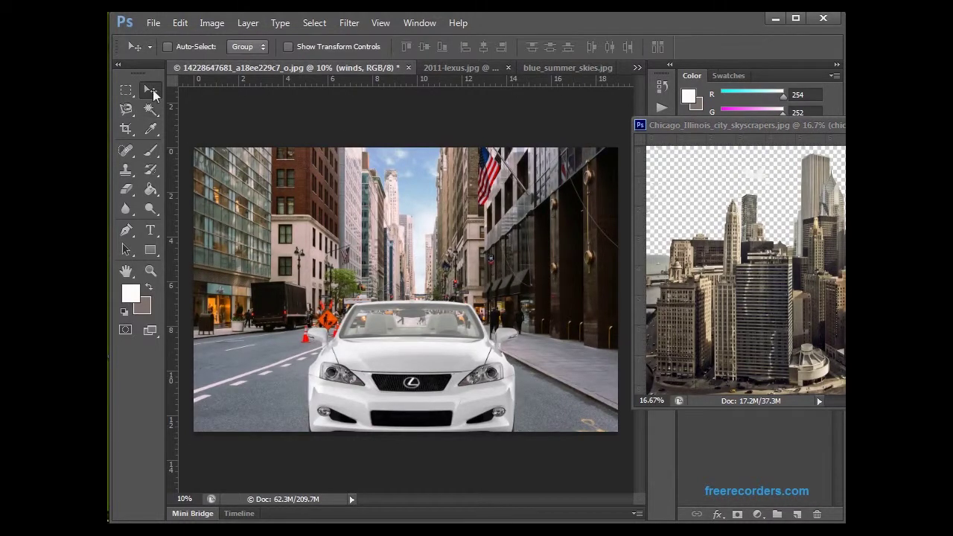
left_click(757, 286)
left_click_drag(757, 287, 420, 300)
left_click_drag(476, 259, 432, 257)
left_click_drag(717, 128, 416, 72)
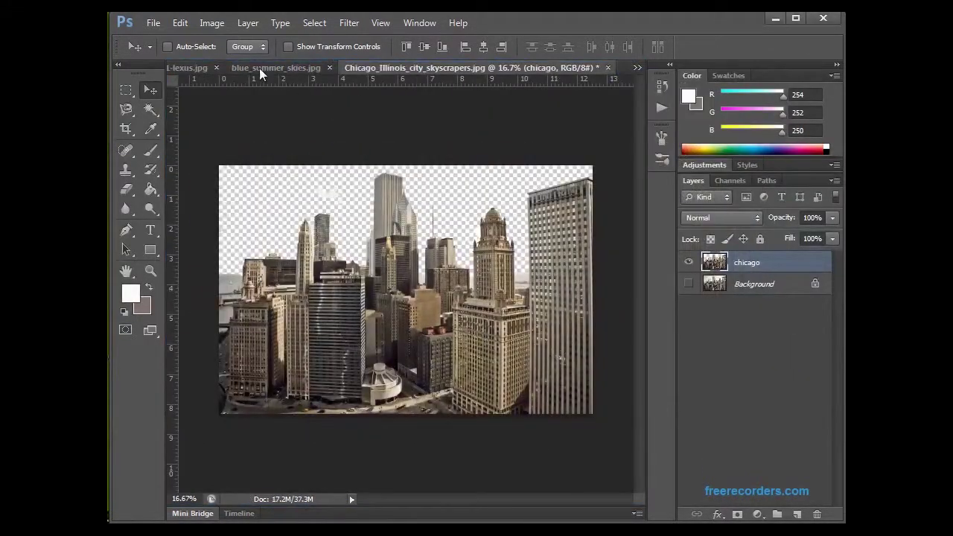
left_click(637, 67)
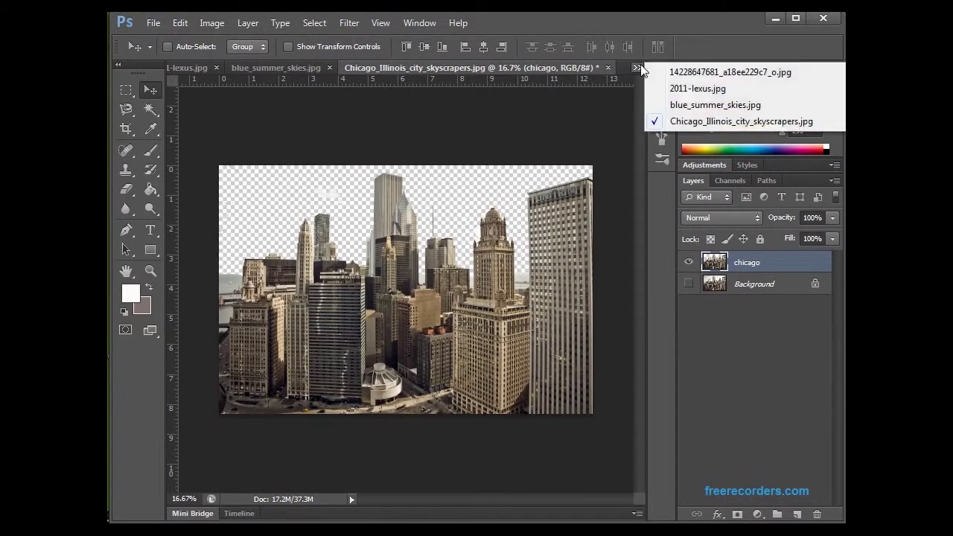
left_click(687, 74)
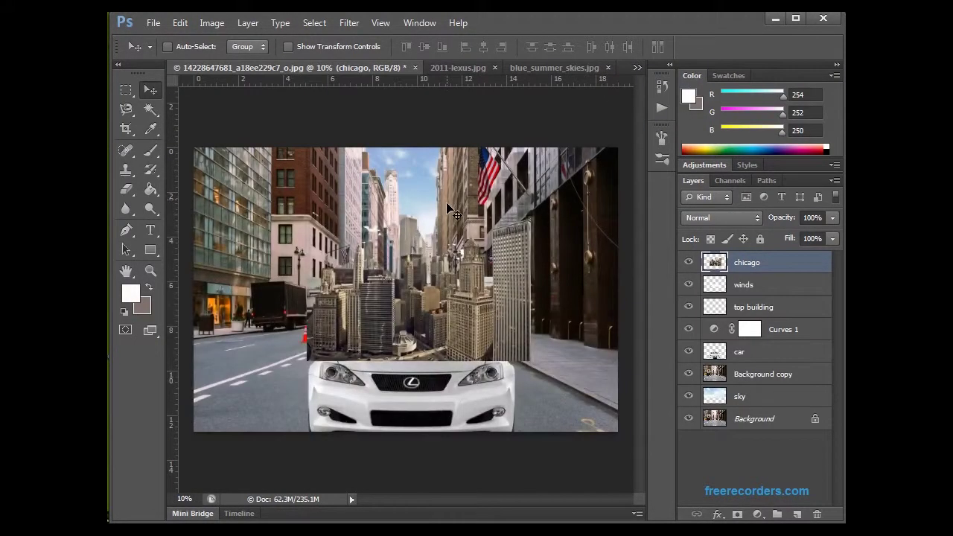
Flip the chicago layer vertically (H -100%) and move it down about 95 px over the car
mouse_move(405, 308)
left_mouse_down()
mouse_move(405, 275)
mouse_move(405, 299)
mouse_move(398, 292)
mouse_move(395, 305)
mouse_move(410, 293)
left_mouse_up()
key("ctrl+t")
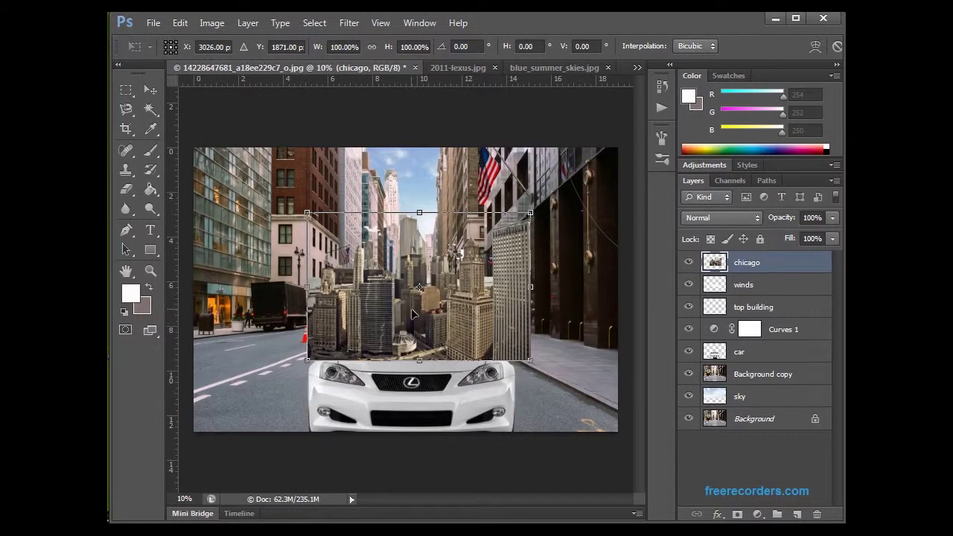
right_click(411, 308)
left_click(457, 298)
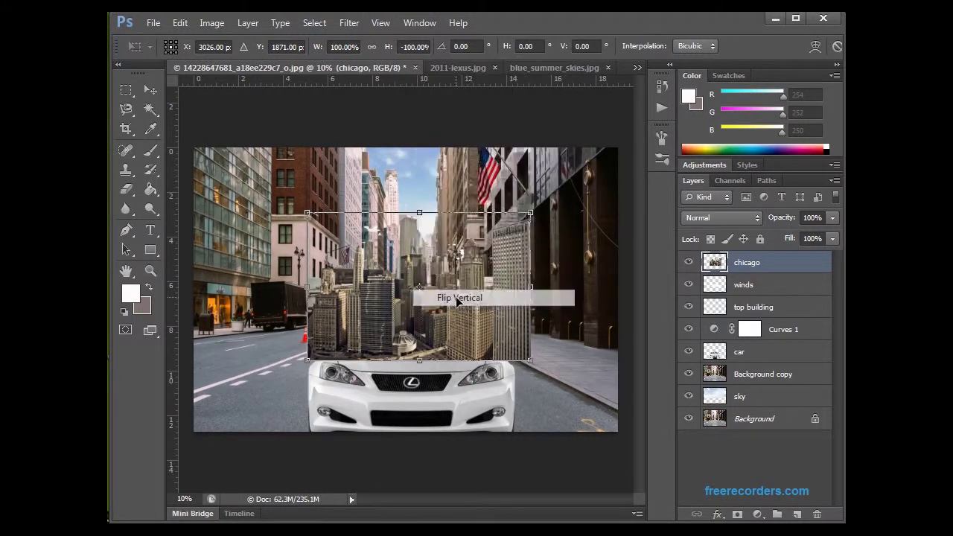
left_click_drag(382, 254, 383, 337)
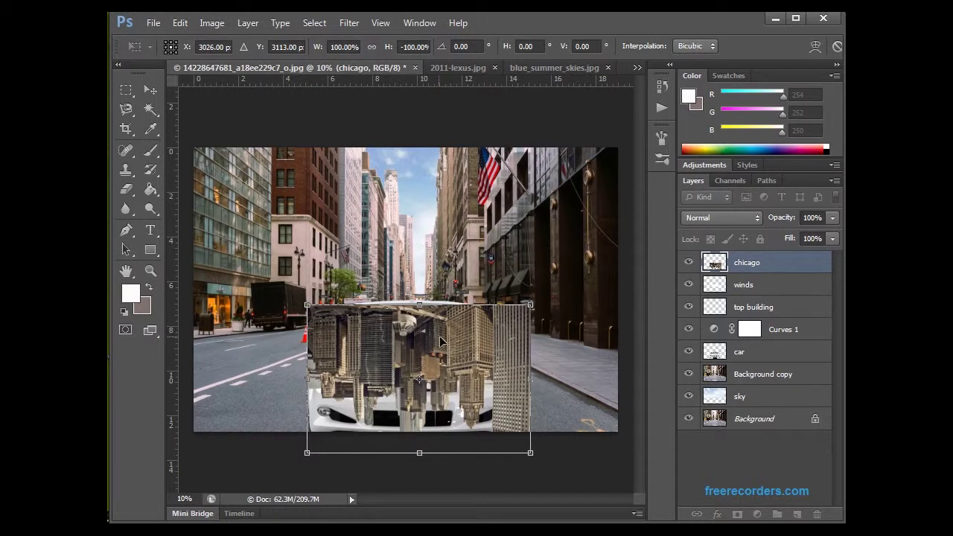
Lower the chicago layer's opacity to about 20% so the car shows through
left_click(833, 218)
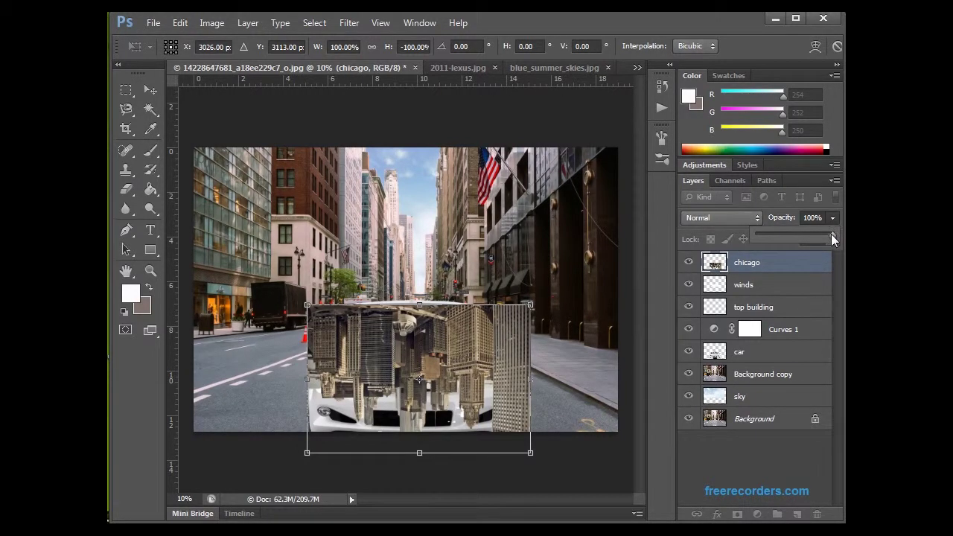
left_click_drag(789, 232, 780, 236)
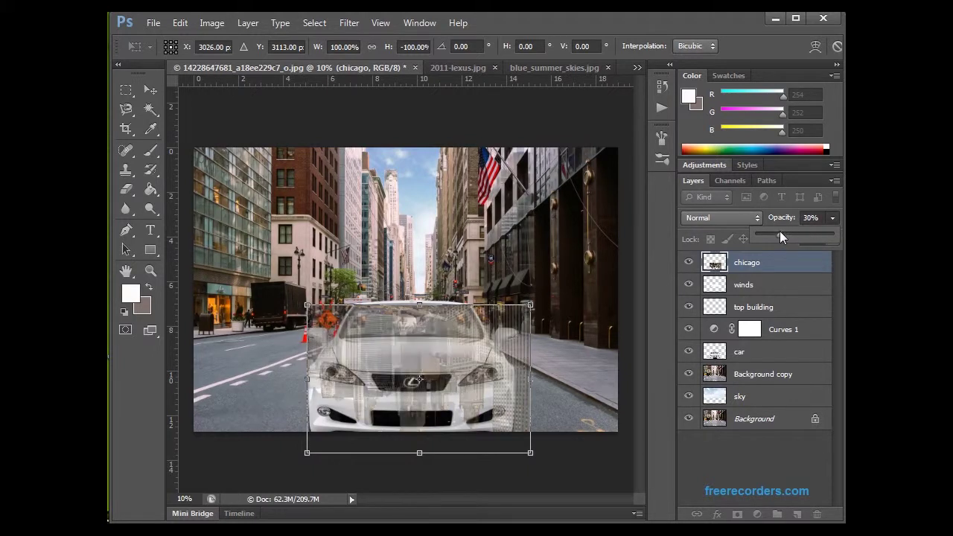
left_click_drag(766, 233, 771, 233)
Drag the flipped skyline up over the windshield and hood and commit the transform
left_click_drag(411, 330, 414, 274)
mouse_move(410, 335)
left_mouse_down()
mouse_move(418, 316)
mouse_move(417, 325)
left_mouse_up()
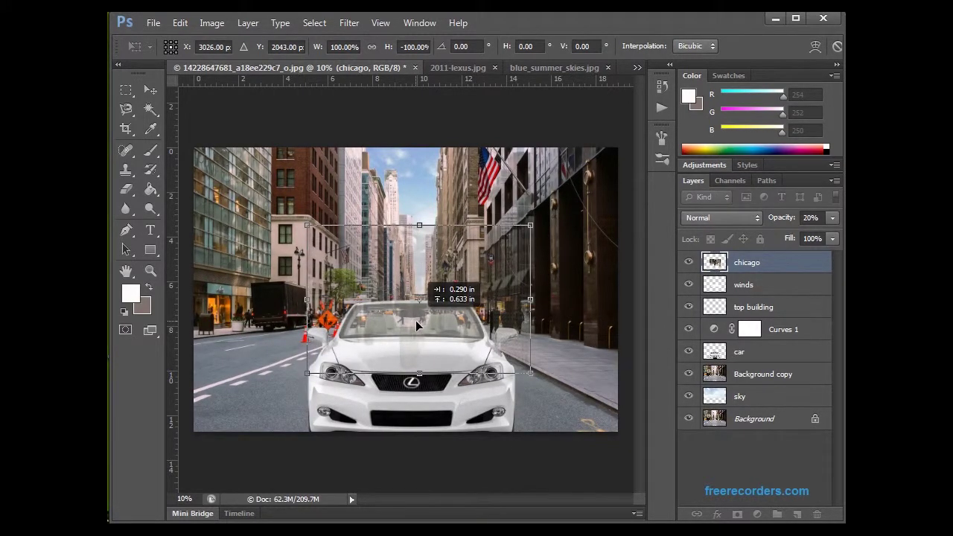
mouse_move(428, 331)
left_mouse_down()
mouse_move(428, 387)
mouse_move(430, 303)
mouse_move(427, 344)
left_mouse_up()
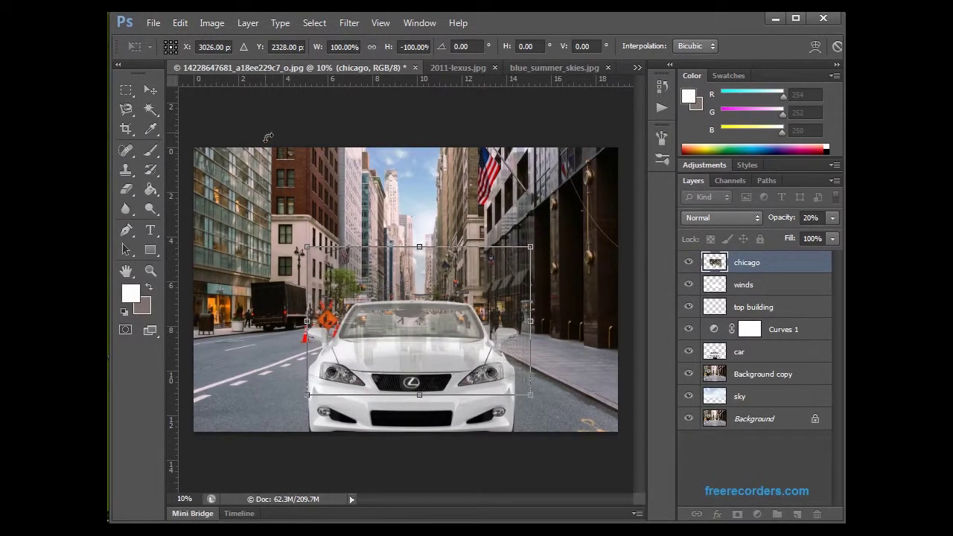
left_click(150, 90)
left_click(406, 215)
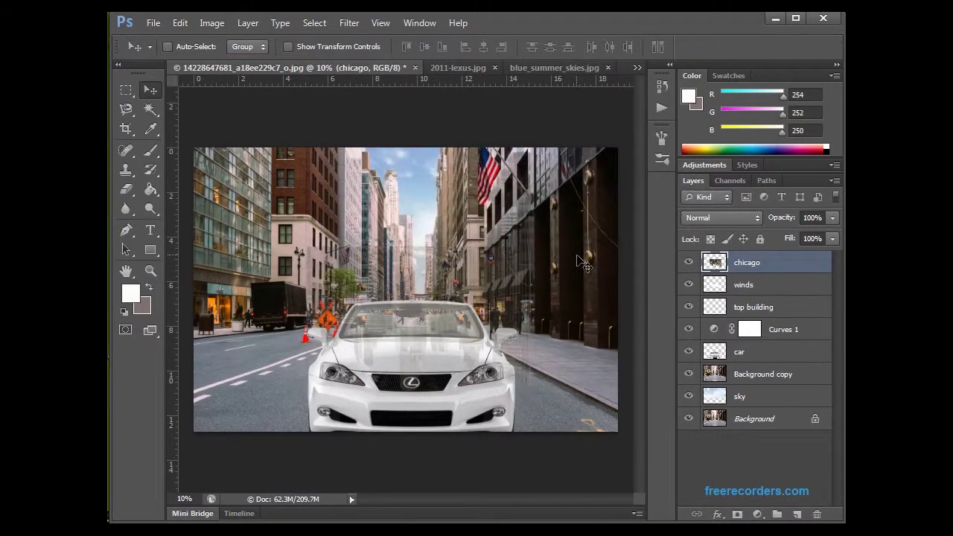
Set the chicago layer's opacity to 72%
left_click(833, 238)
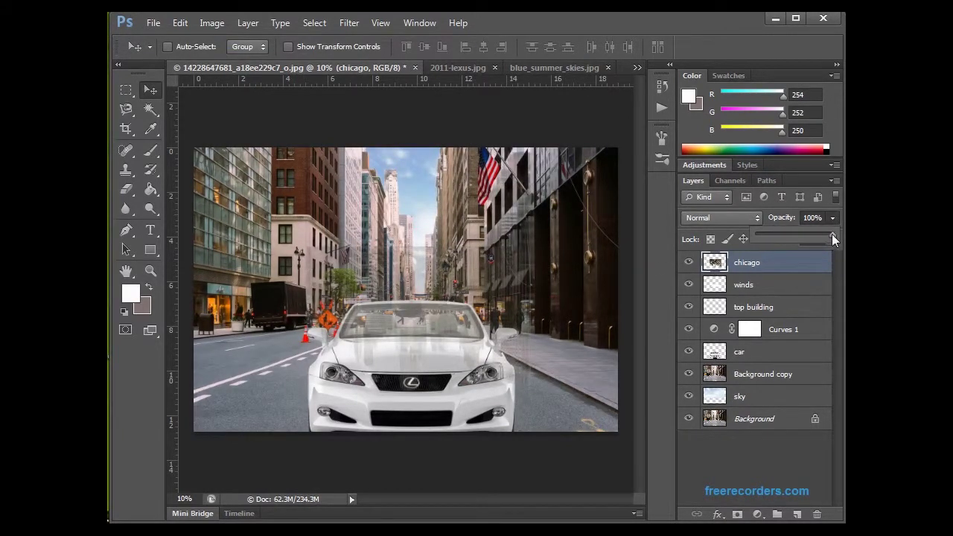
key("2")
left_click_drag(815, 233, 815, 233)
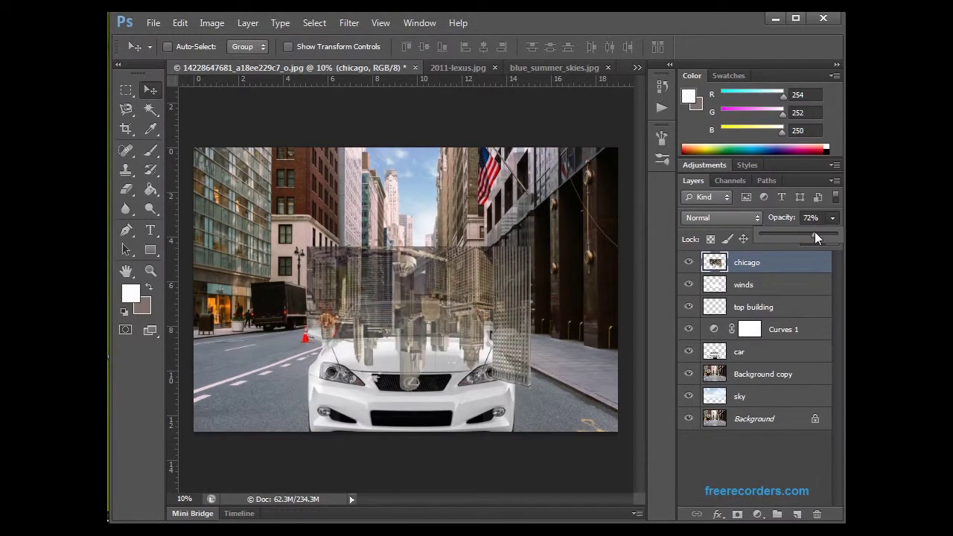
left_click(126, 189)
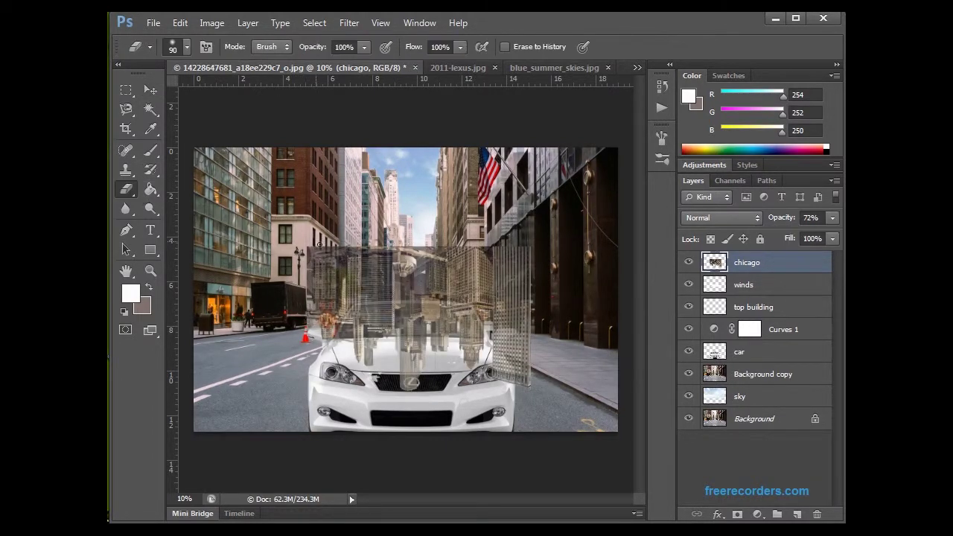
Erase the skyline spilling above the car with a 600 px eraser, then fade it to 22% opacity
key("bracketright")
key("bracketright")
key("bracketright")
key("bracketright")
key("bracketright")
key("bracketright")
key("bracketright")
key("bracketright")
key("bracketright")
key("bracketright")
key("bracketright")
key("bracketright")
key("bracketright")
key("bracketright")
key("bracketright")
key("bracketright")
key("bracketright")
key("bracketright")
key("bracketright")
key("bracketright")
mouse_move(318, 254)
left_mouse_down()
mouse_move(481, 273)
mouse_move(330, 273)
mouse_move(408, 281)
mouse_move(544, 277)
mouse_move(458, 277)
mouse_move(540, 287)
mouse_move(544, 338)
mouse_move(534, 277)
mouse_move(538, 315)
mouse_move(526, 308)
mouse_move(545, 368)
mouse_move(546, 358)
mouse_move(533, 379)
mouse_move(543, 394)
mouse_move(525, 383)
mouse_move(525, 307)
mouse_move(507, 289)
mouse_move(302, 299)
mouse_move(360, 294)
mouse_move(366, 305)
mouse_move(346, 304)
mouse_move(328, 345)
mouse_move(346, 315)
mouse_move(401, 288)
mouse_move(426, 297)
mouse_move(366, 295)
mouse_move(428, 296)
mouse_move(359, 296)
mouse_move(486, 299)
mouse_move(466, 295)
mouse_move(525, 309)
mouse_move(369, 283)
mouse_move(334, 318)
mouse_move(327, 363)
mouse_move(328, 347)
mouse_move(345, 361)
mouse_move(328, 316)
left_mouse_up()
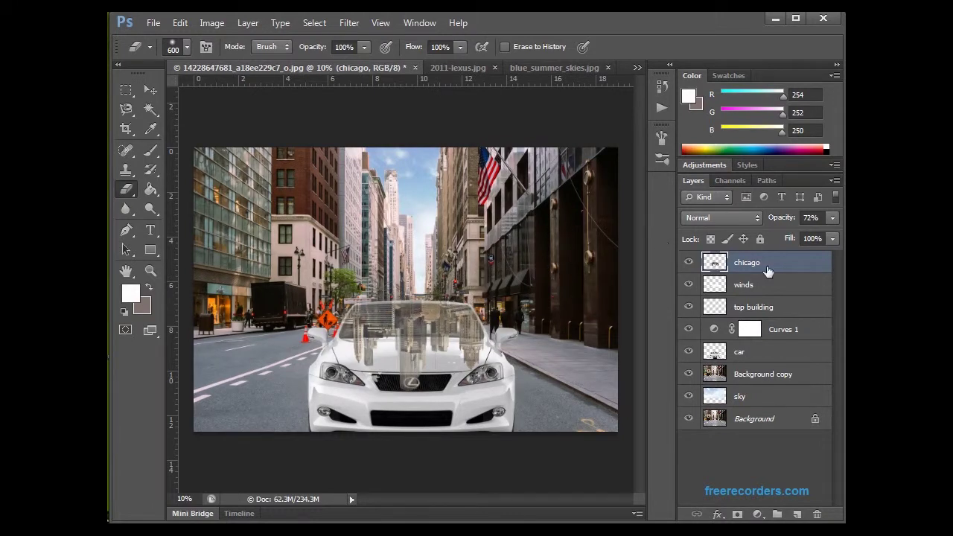
left_click(831, 218)
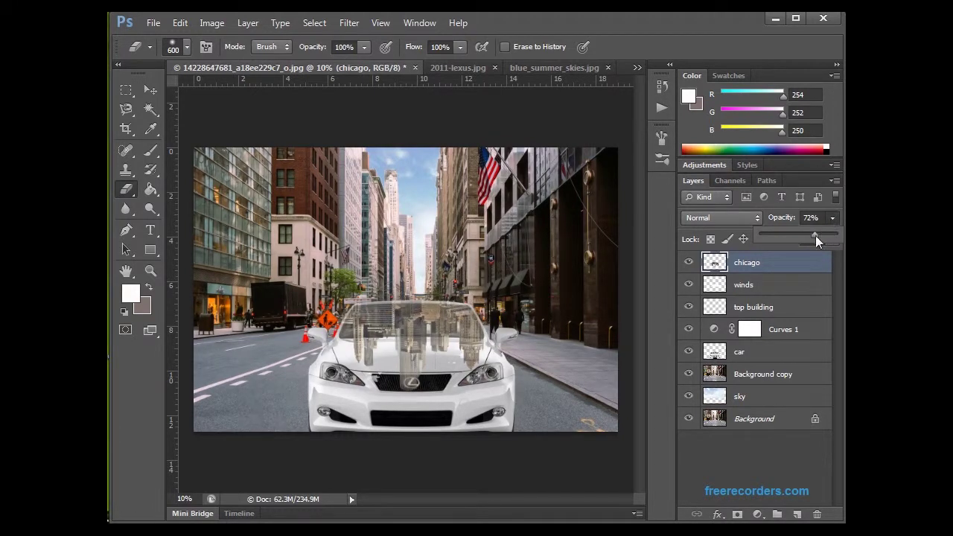
left_click_drag(801, 237, 772, 234)
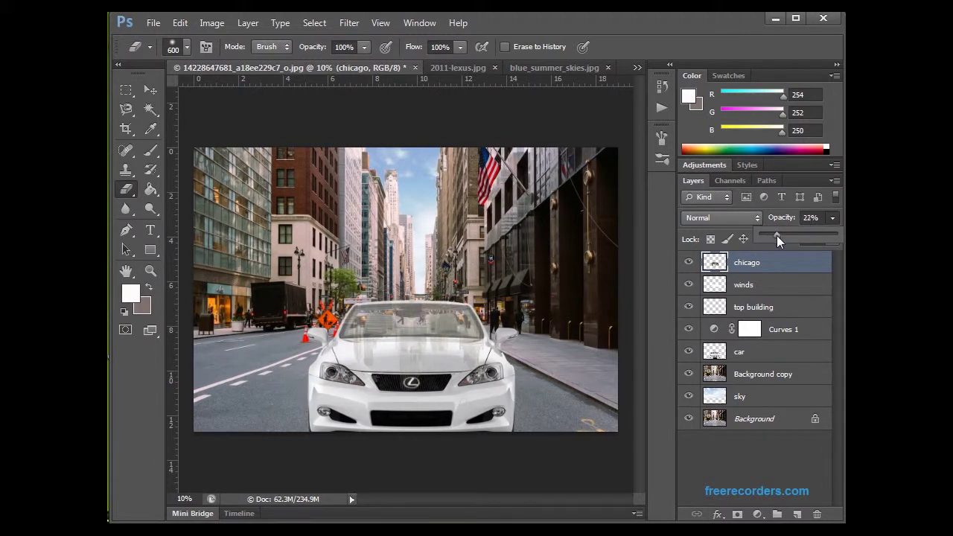
left_click(150, 89)
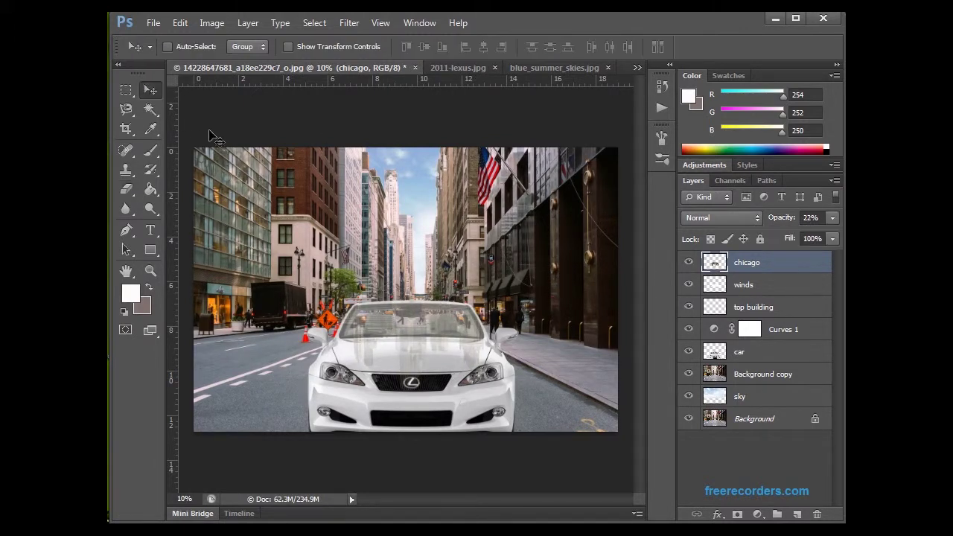
Nudge the skyline reflection about 0.58 in lower on the windshield
left_click_drag(413, 325, 415, 338)
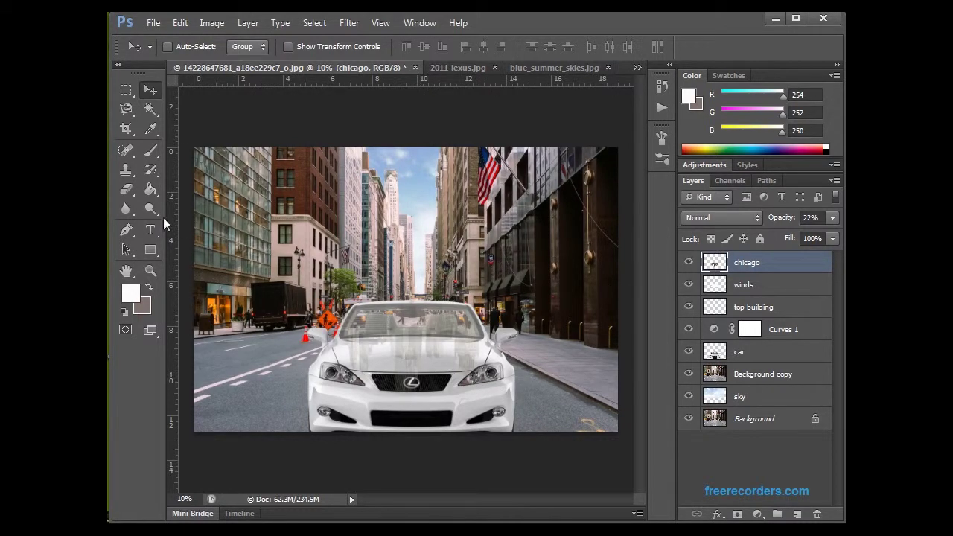
left_click(128, 190)
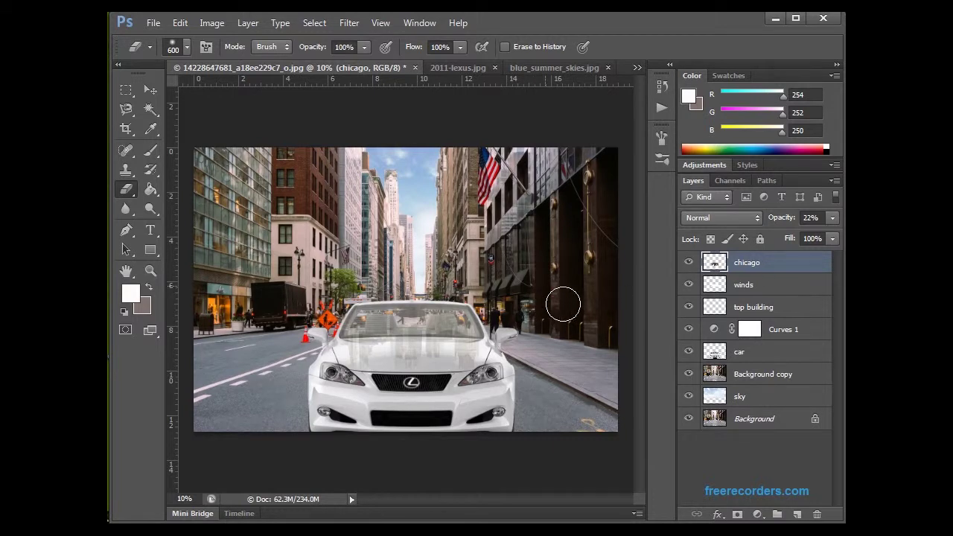
key("ctrl+t")
Distort the skyline's four corners to match the windshield's slanted outline and apply it
right_click(428, 342)
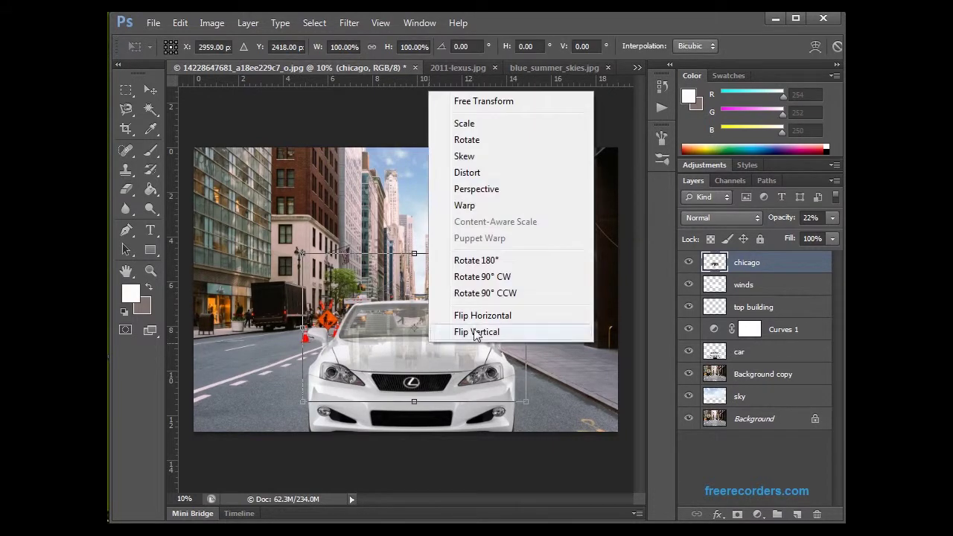
left_click(484, 173)
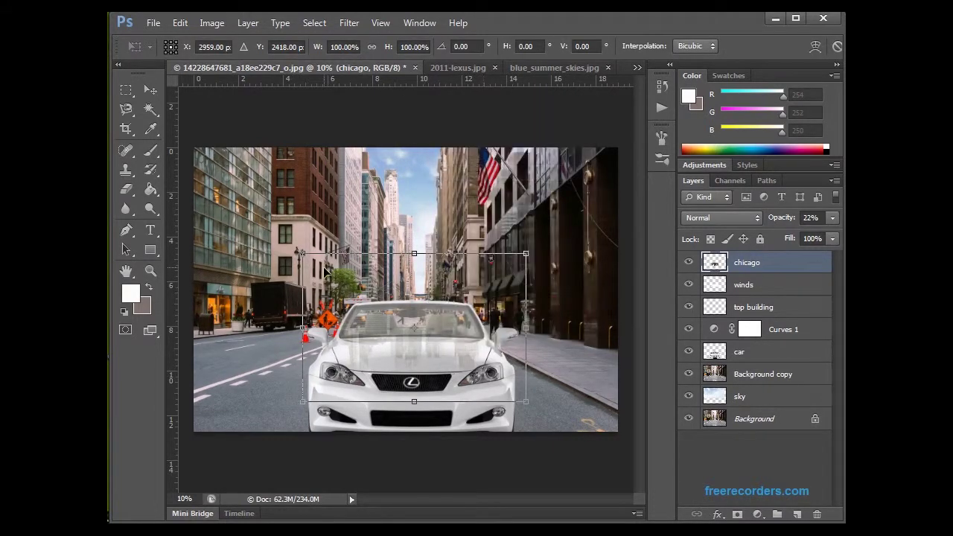
left_click_drag(302, 254, 313, 276)
left_click_drag(526, 255, 510, 279)
left_click_drag(529, 408, 505, 393)
left_click_drag(304, 407, 324, 406)
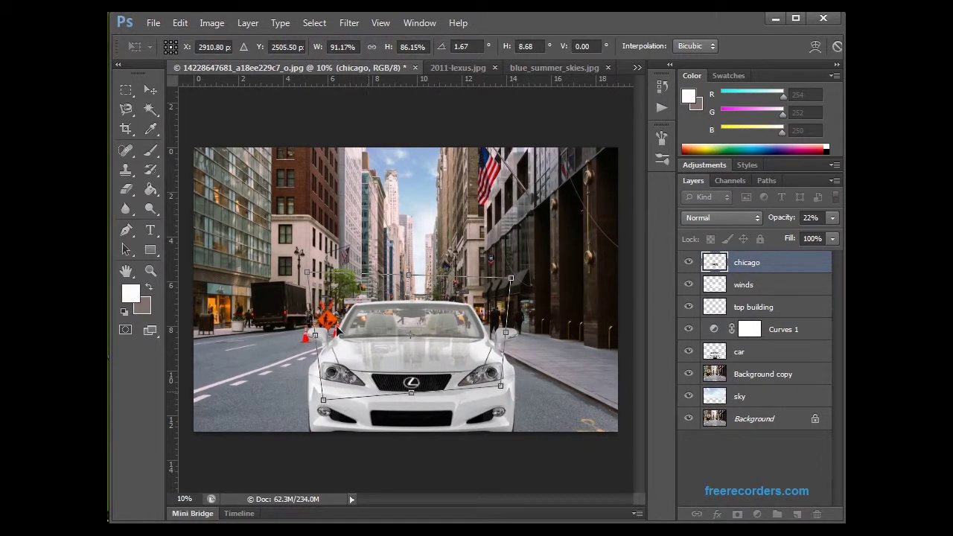
left_click(150, 89)
left_click(428, 223)
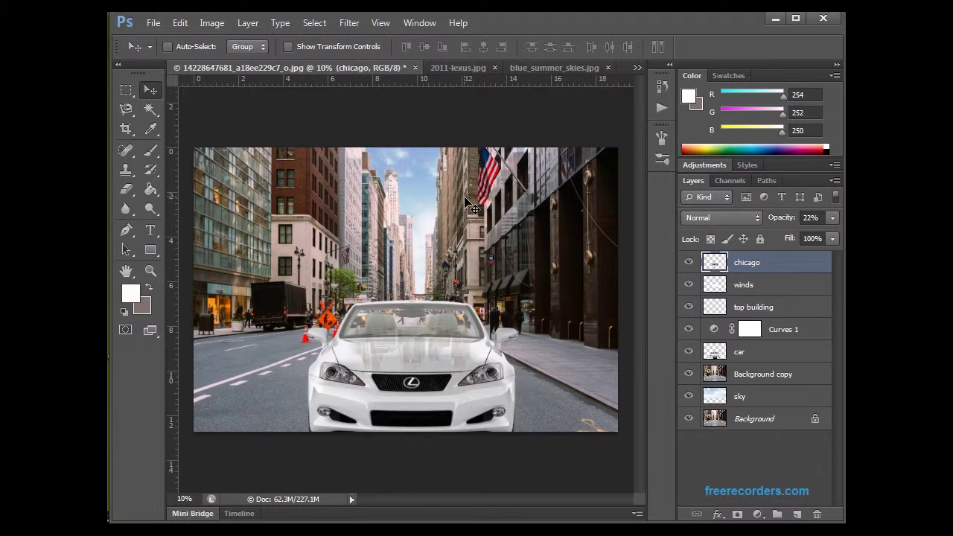
Adjust the chicago layer's opacity, trying about 9% before settling at 15%
left_click(832, 217)
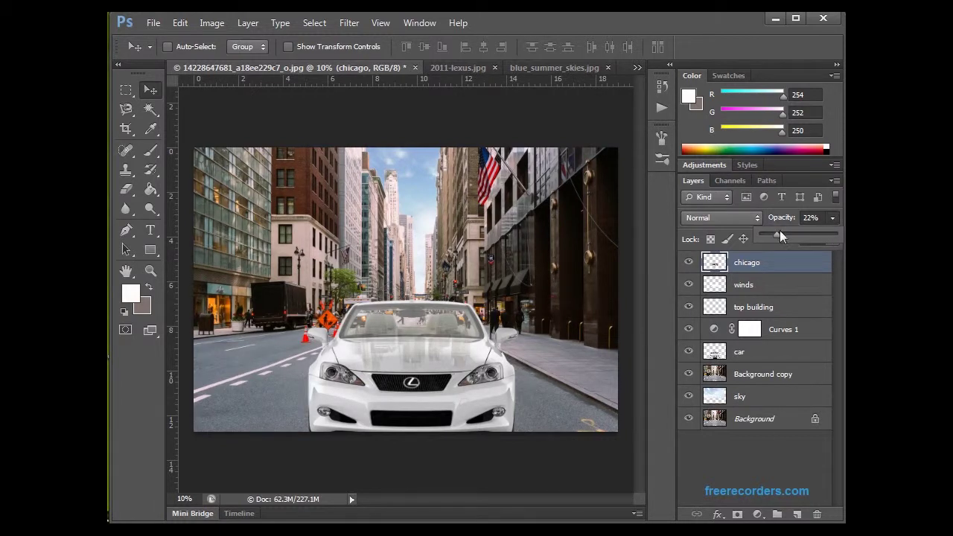
left_click_drag(771, 235, 764, 236)
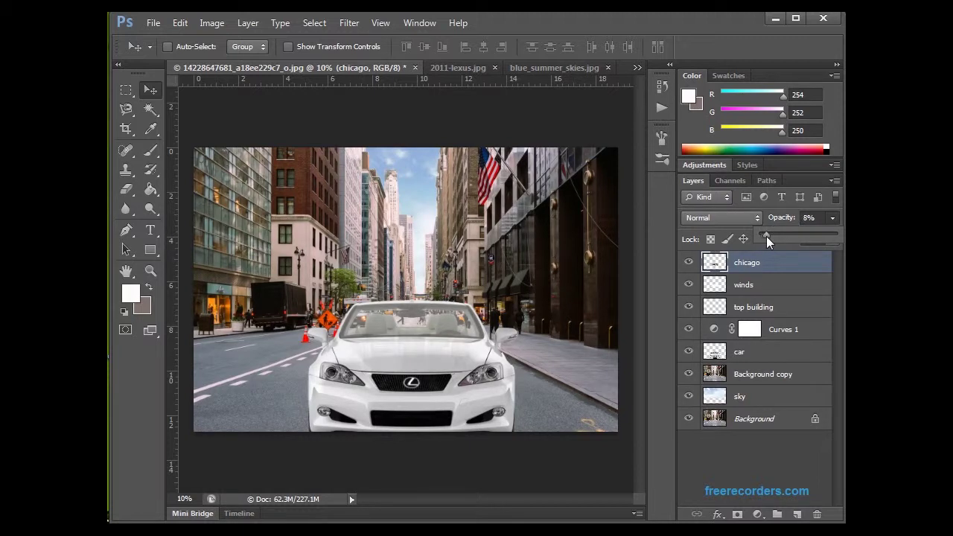
left_click_drag(766, 236, 781, 233)
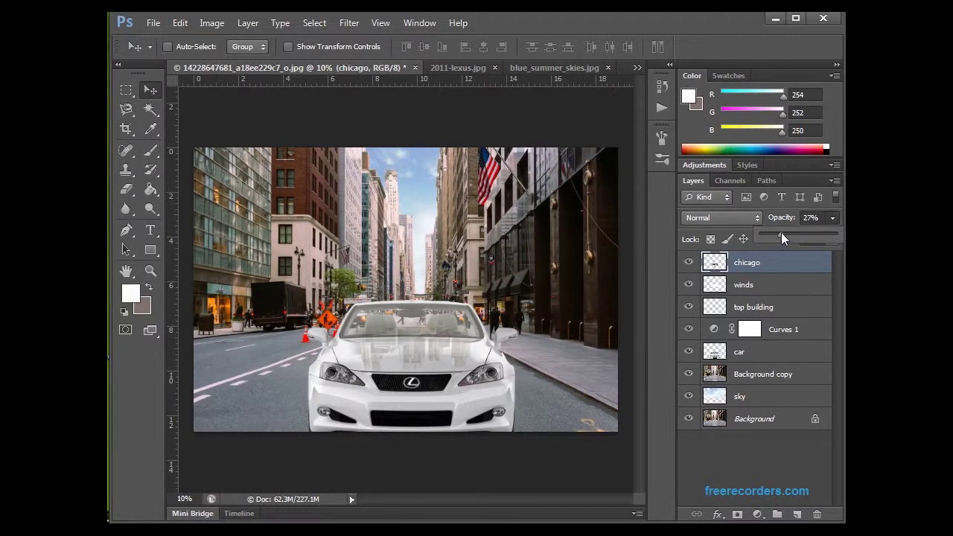
left_click_drag(769, 237, 767, 233)
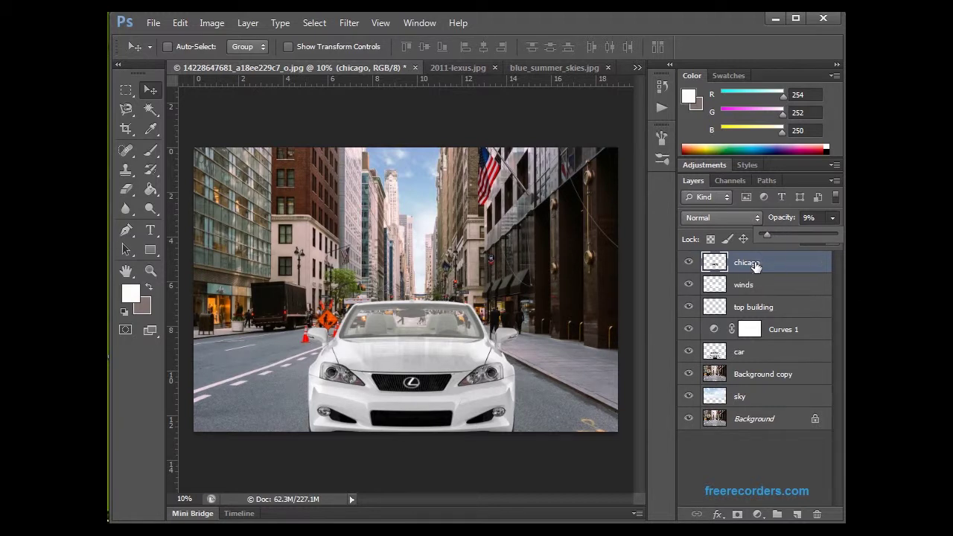
left_click(754, 263)
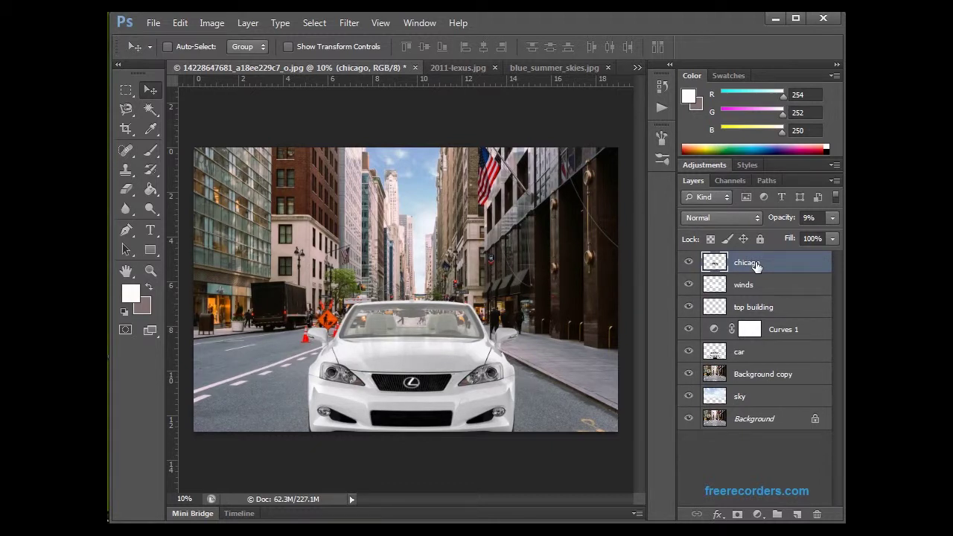
left_click(832, 217)
left_click_drag(766, 234, 776, 234)
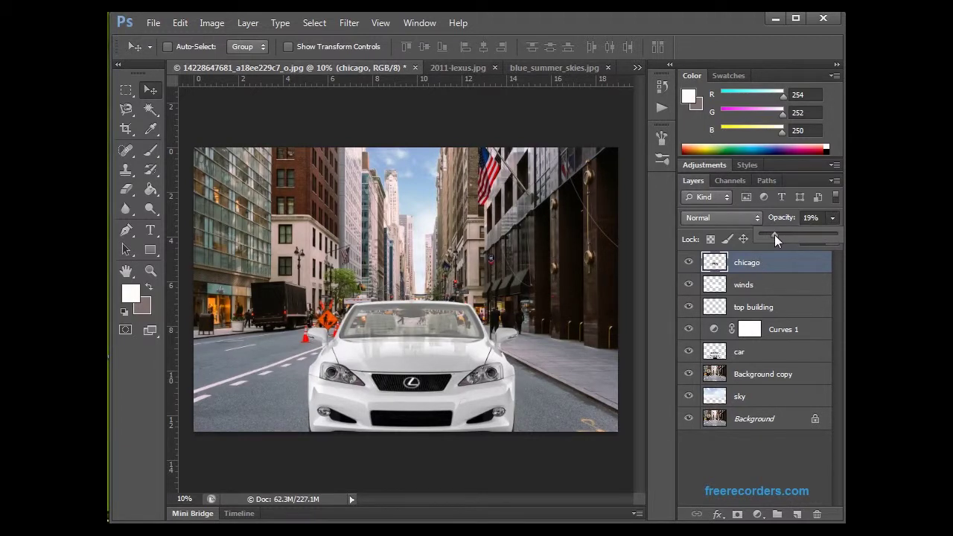
left_click_drag(774, 235, 772, 235)
left_click(782, 268)
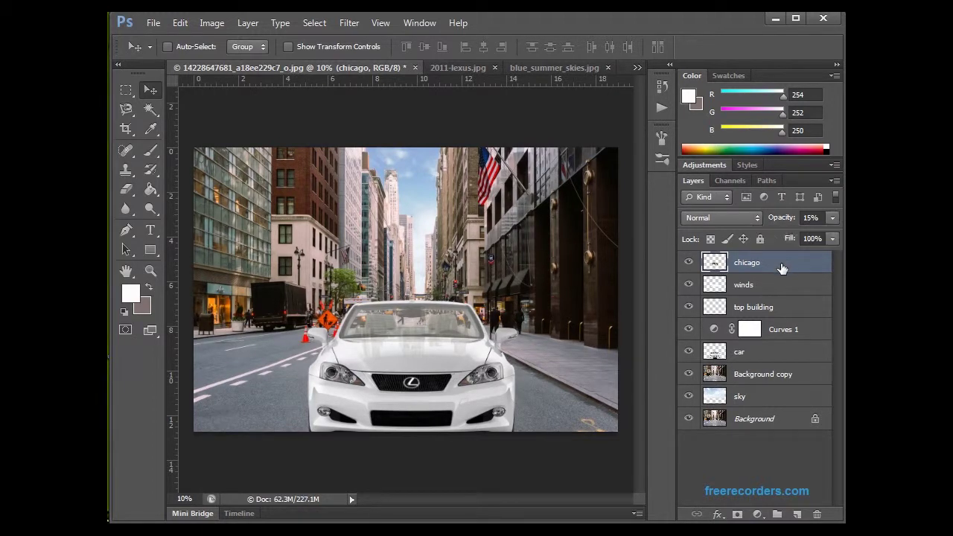